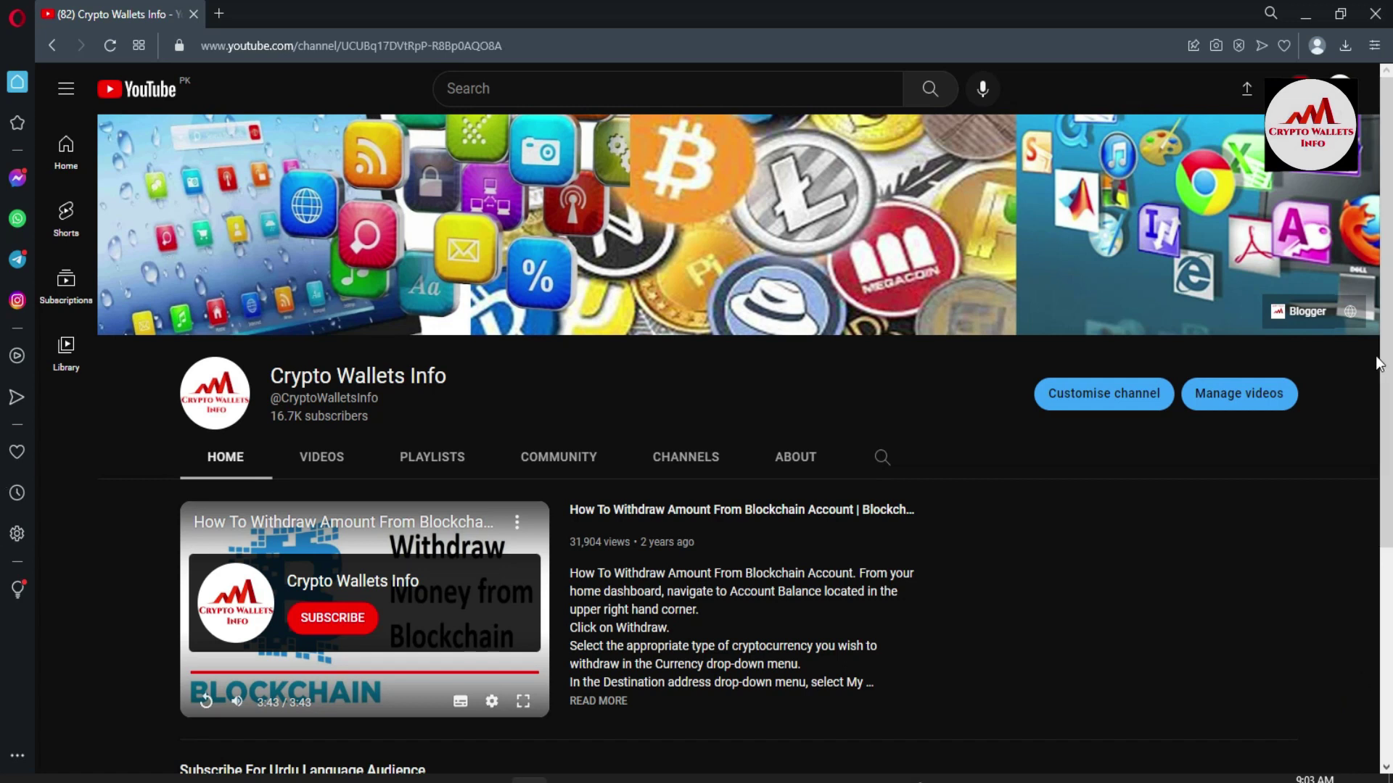
- Show the Crypto Wallets Info channel's Videos tab and browse its recent uploads
scroll(697, 435, down, 4)
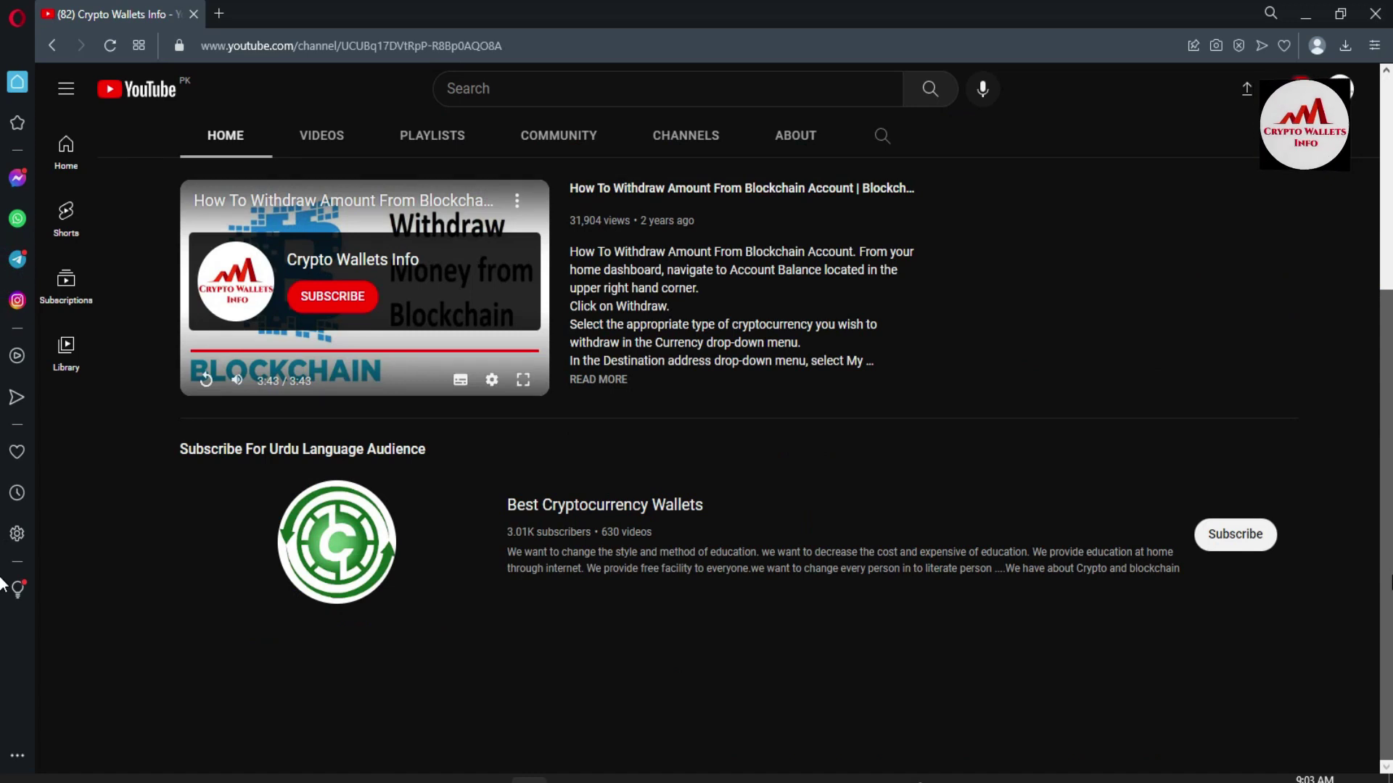
scroll(696, 392, up, 4)
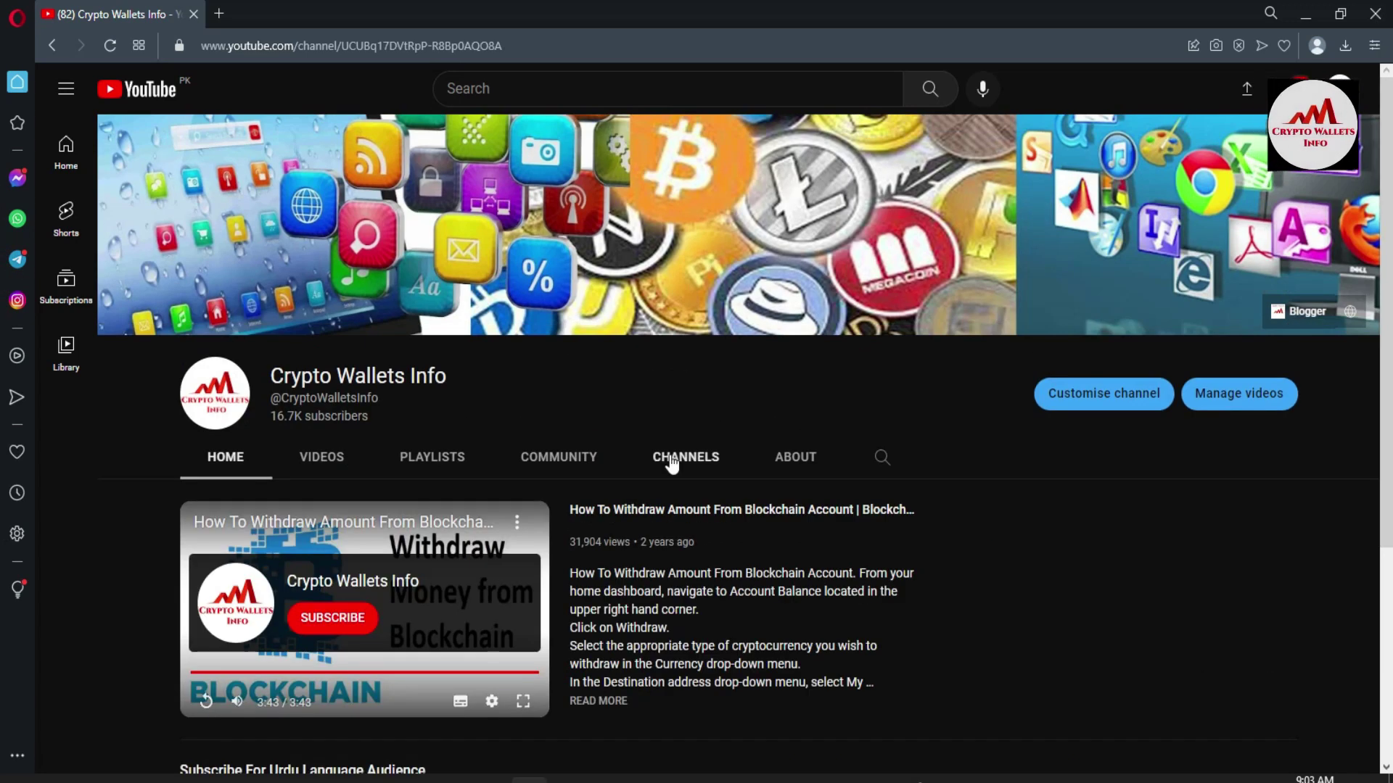
click(320, 459)
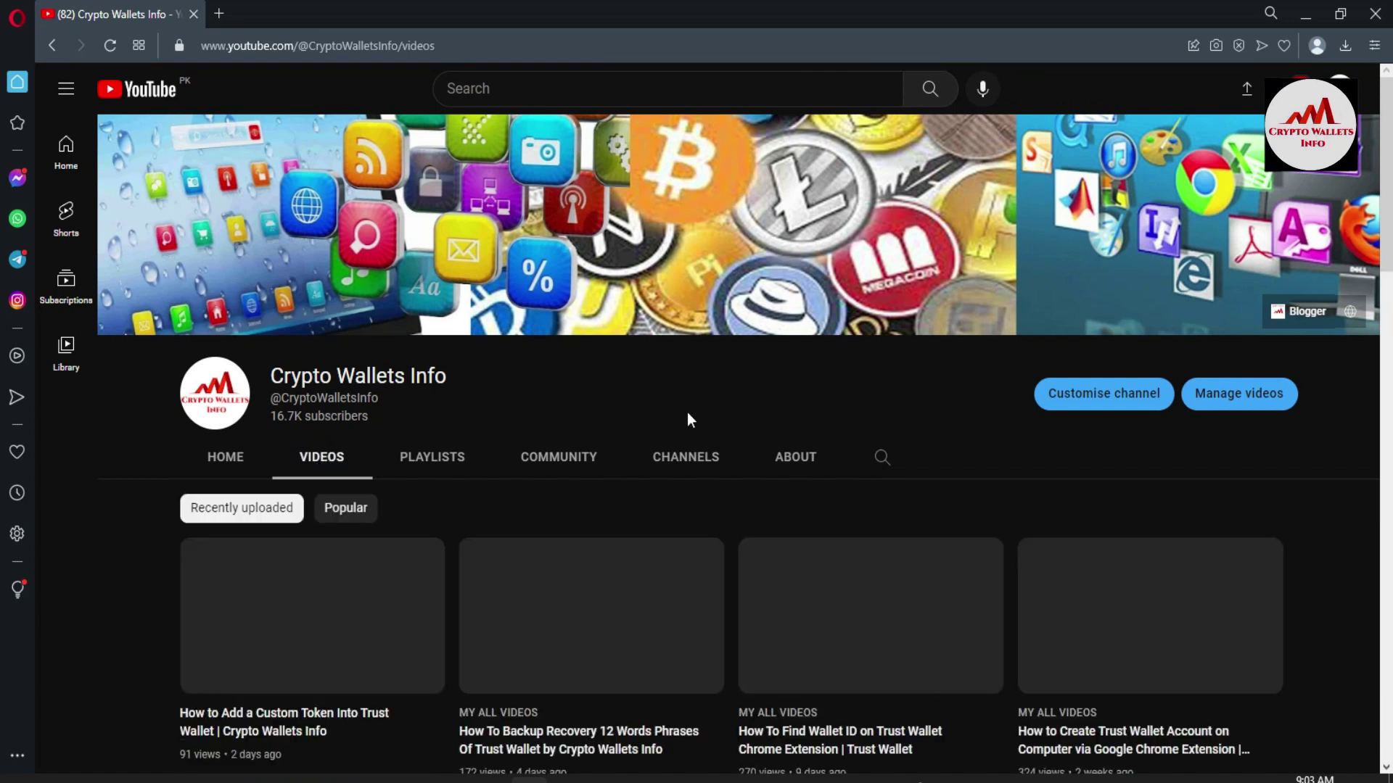
scroll(1190, 312, down, 5)
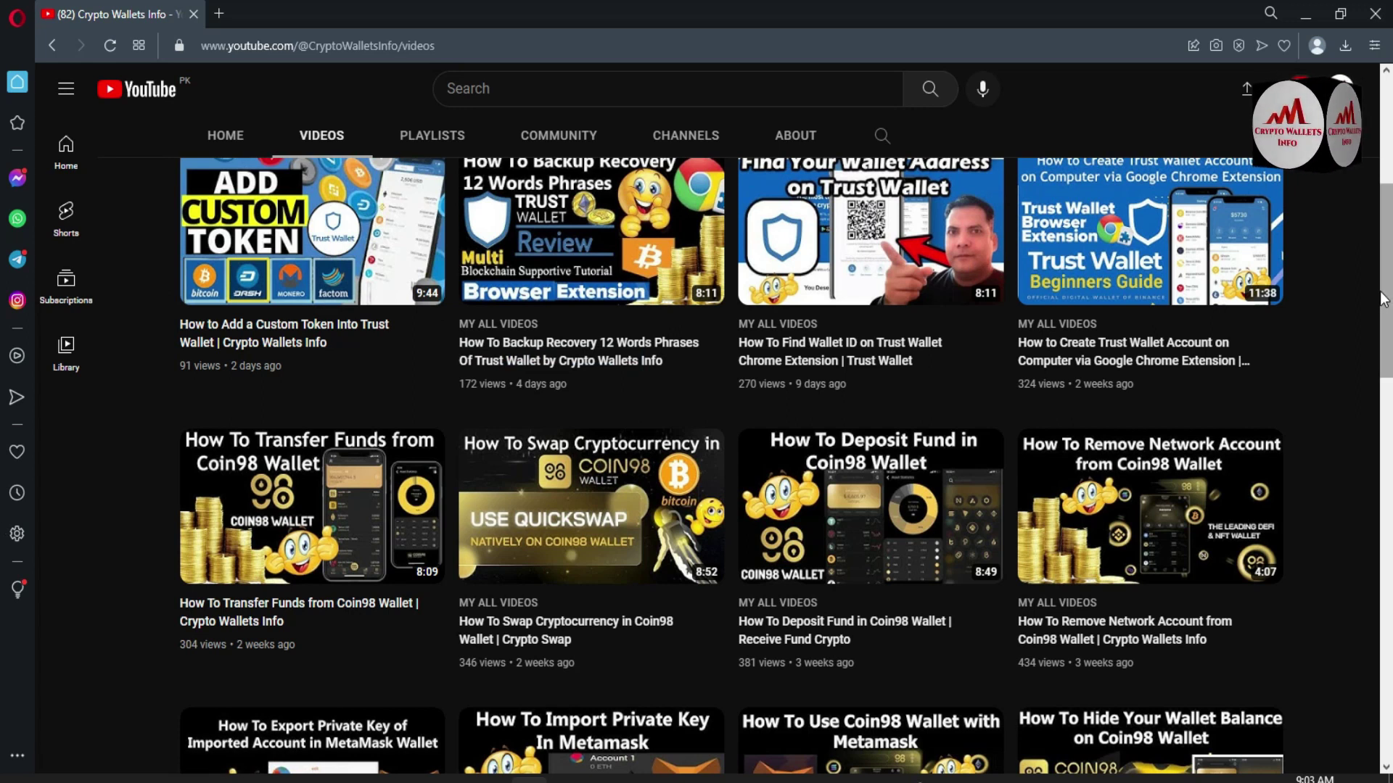
scroll(696, 436, up, 5)
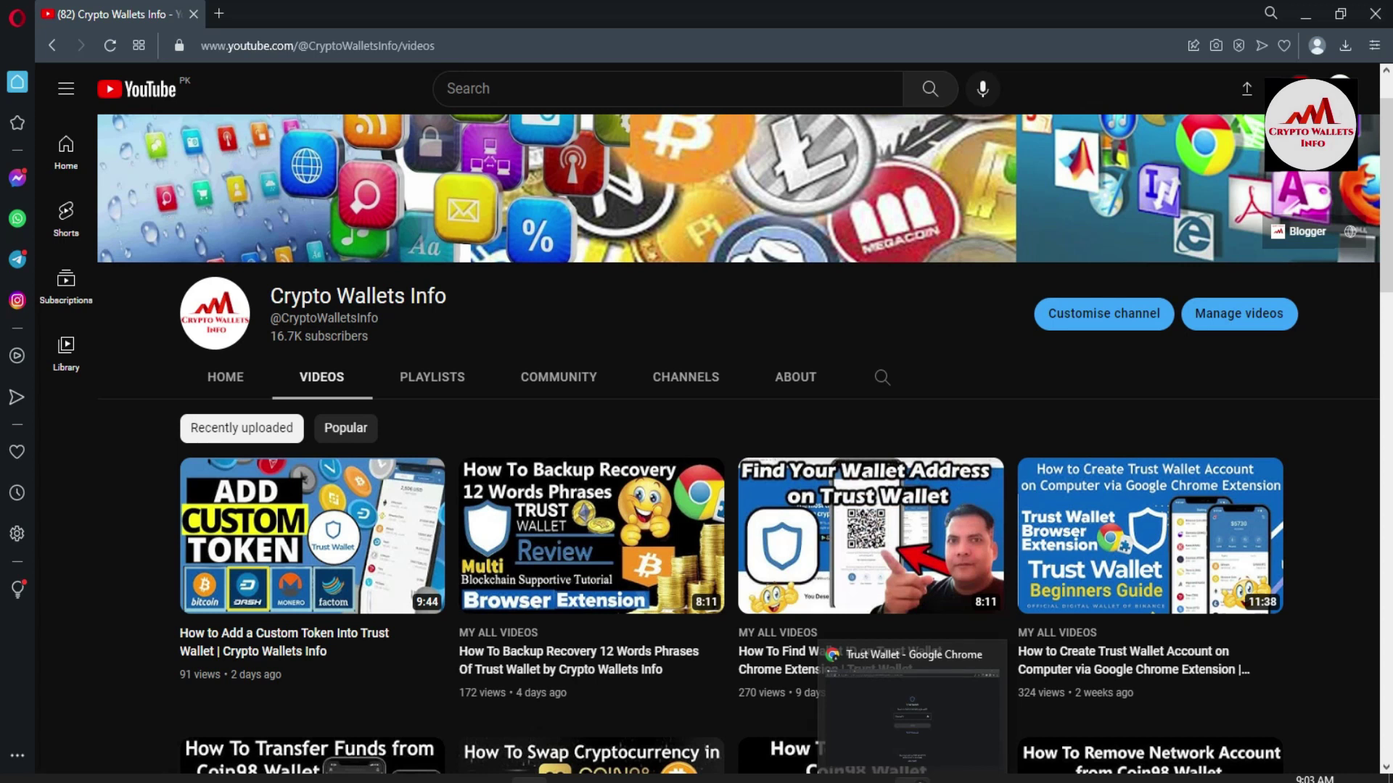
- Bring the Trust Wallet window forward and unlock it with the wallet password
click(913, 779)
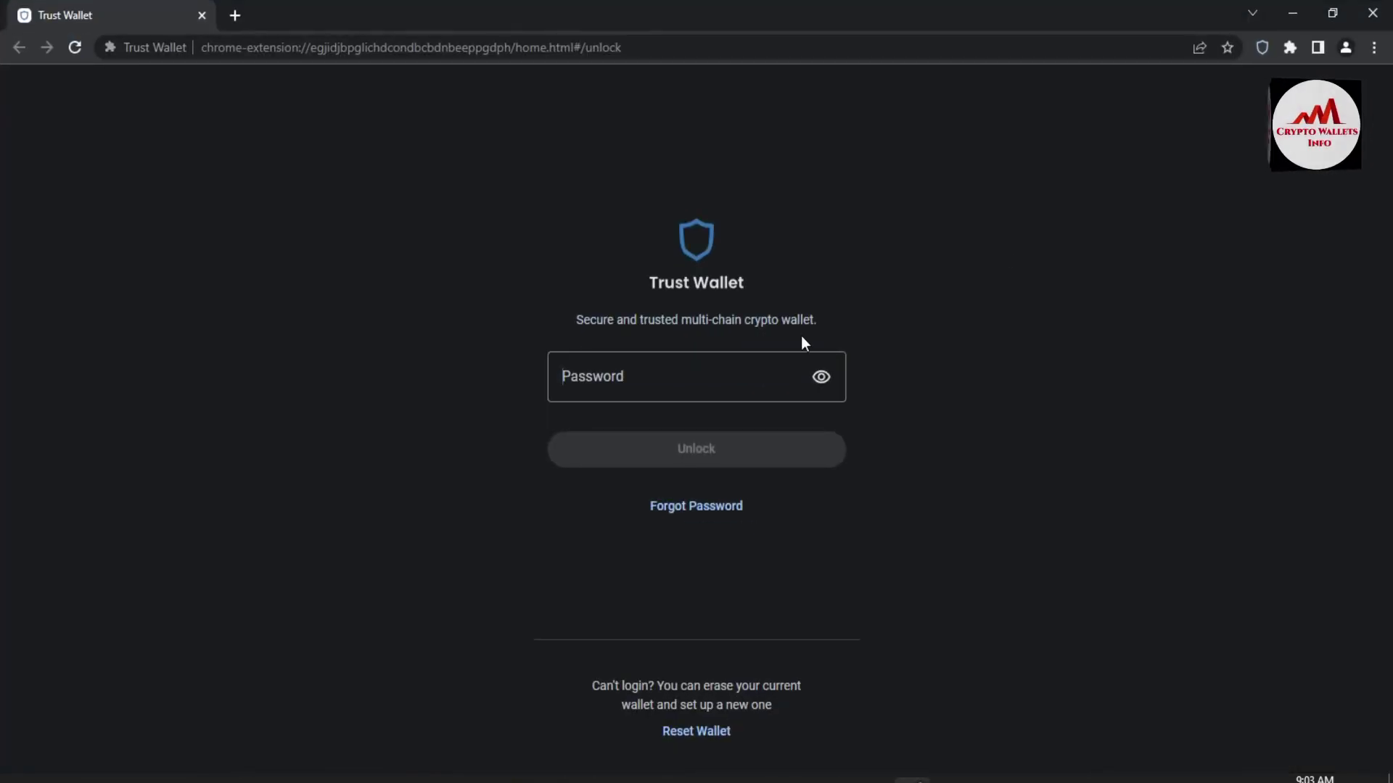
click(698, 386)
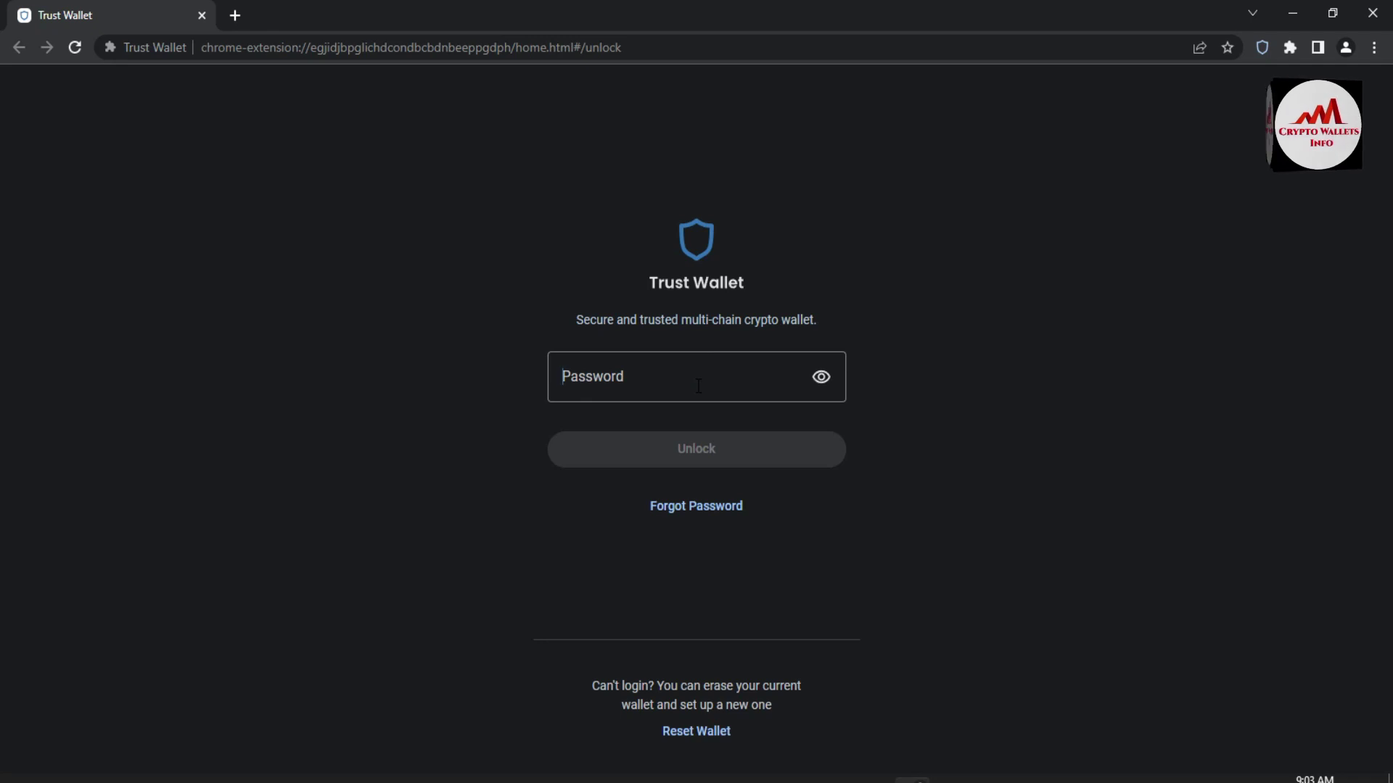
click(697, 385)
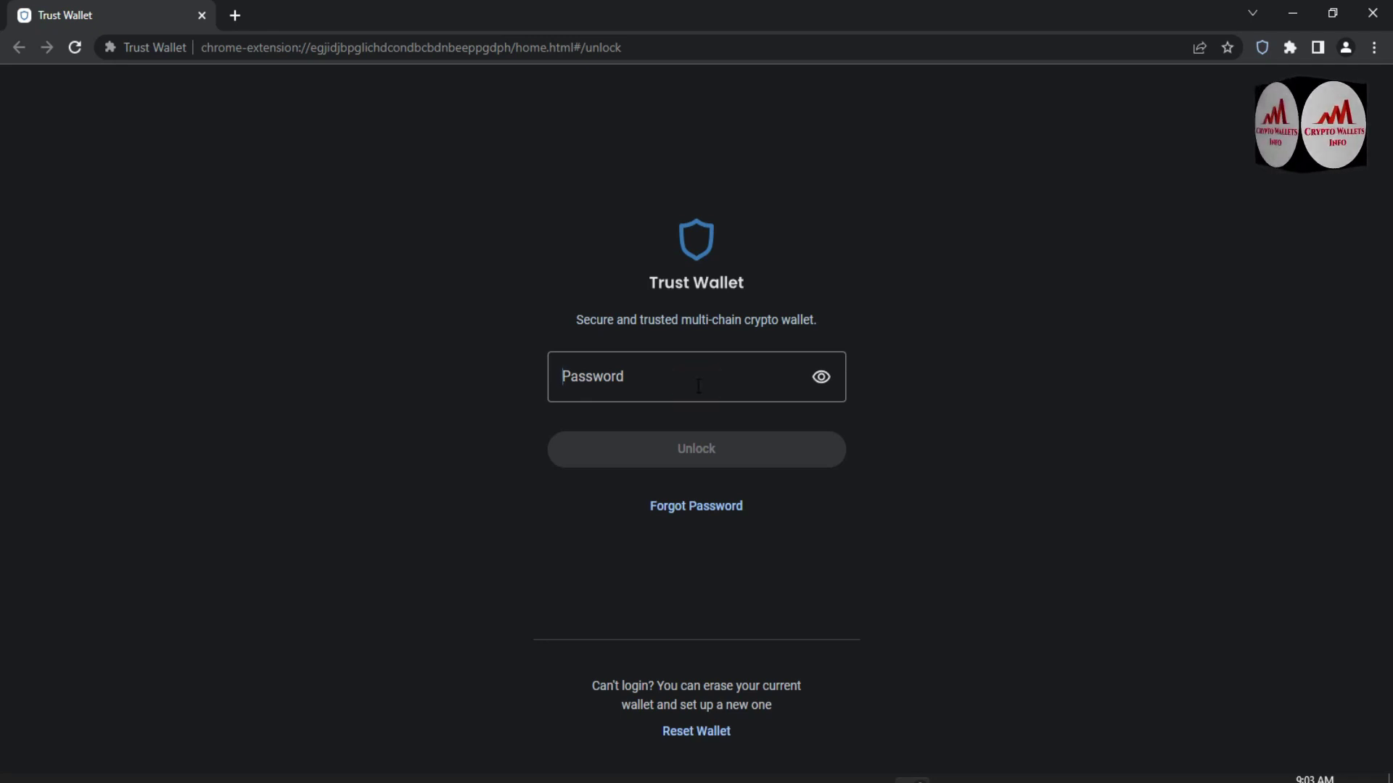
click(697, 386)
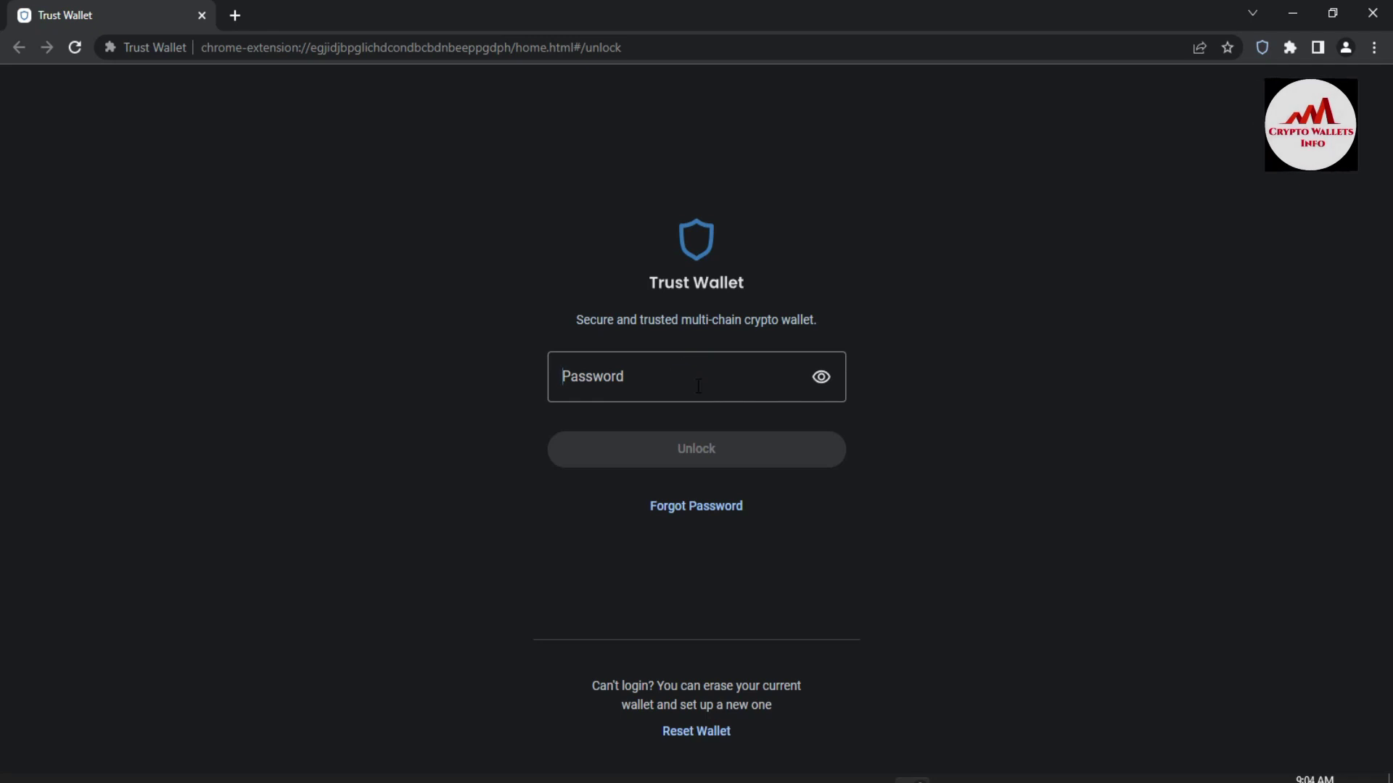
text(*****)
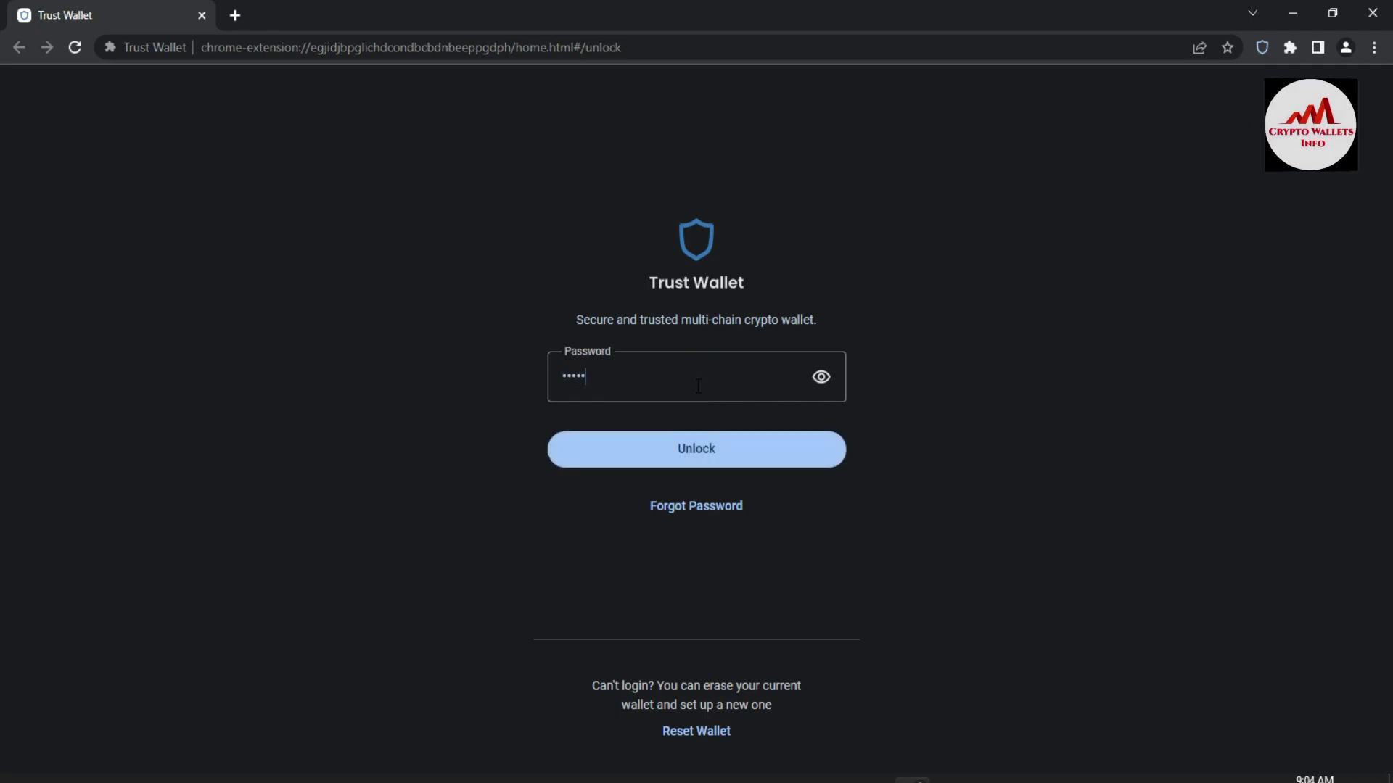
text(**)
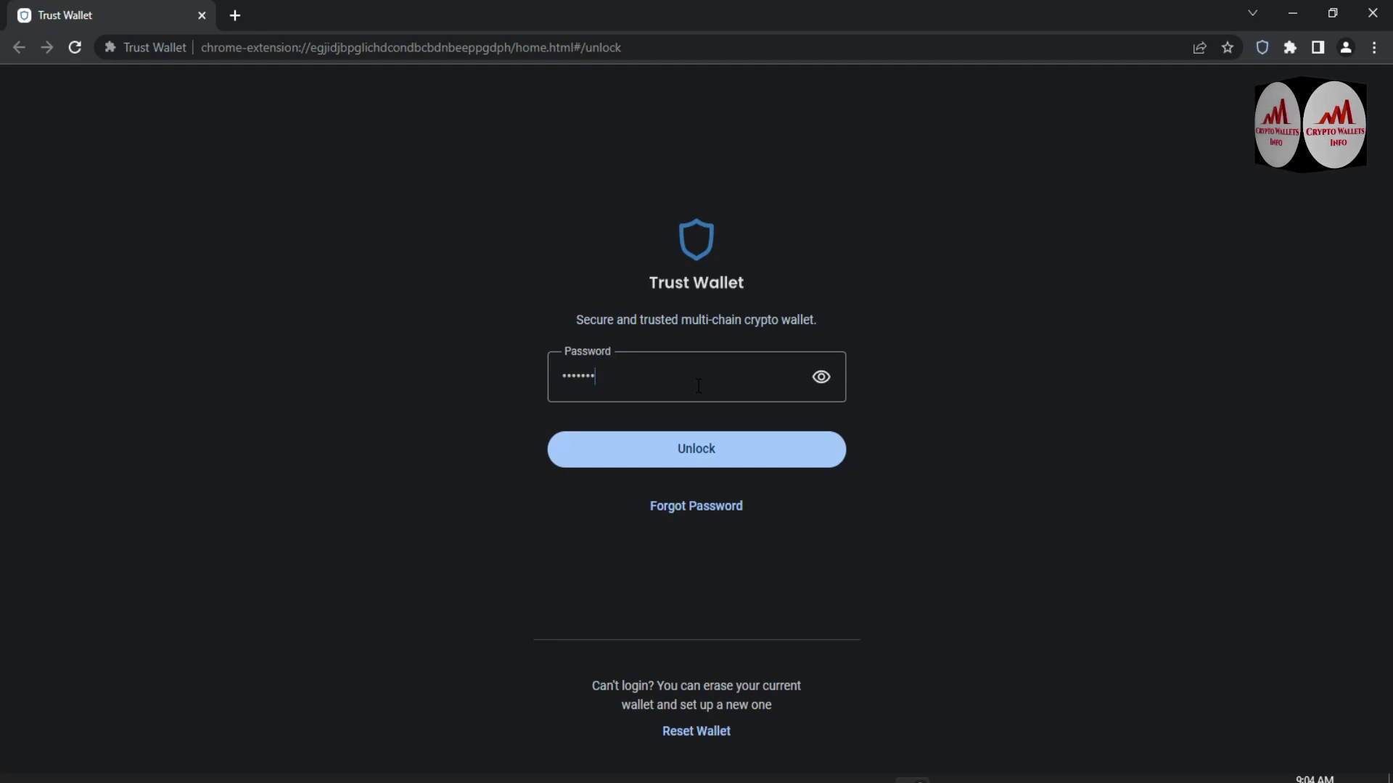
text(******)
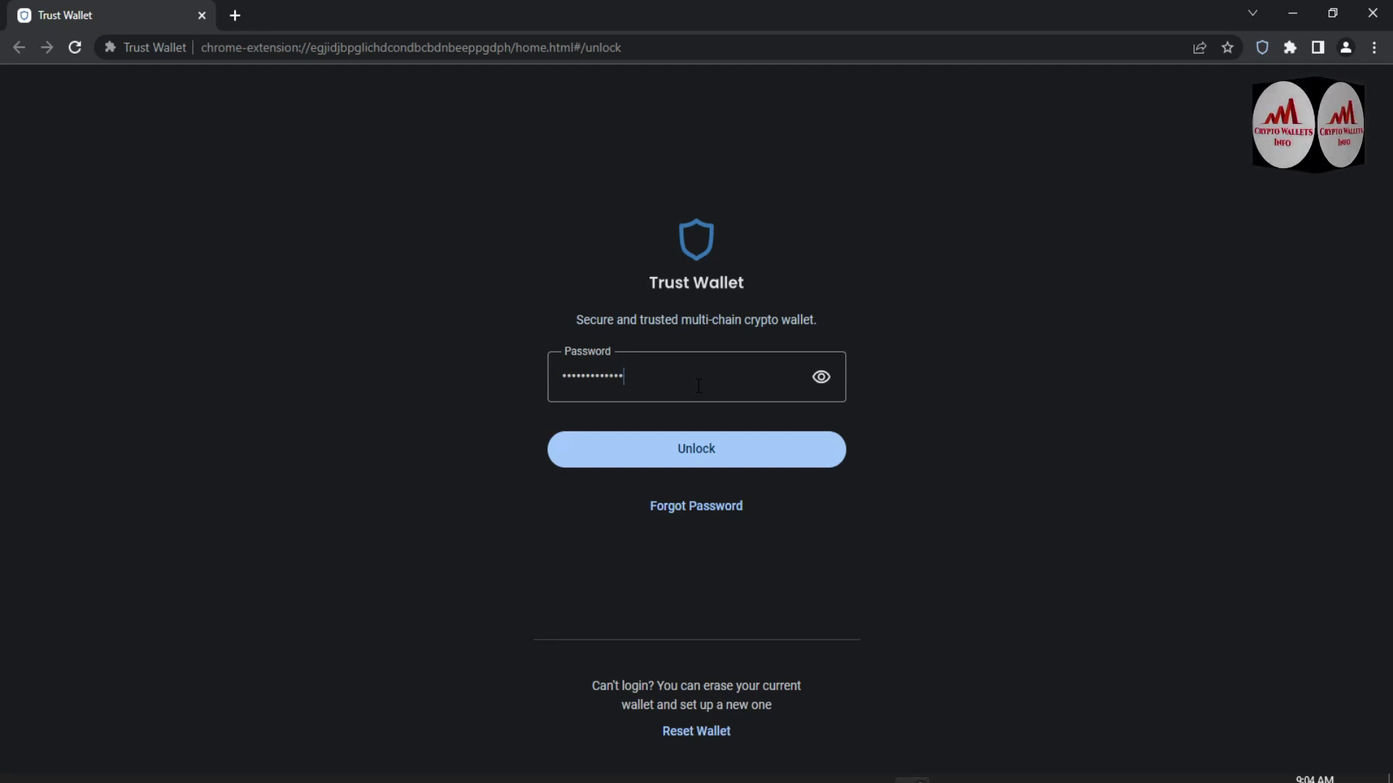
click(700, 437)
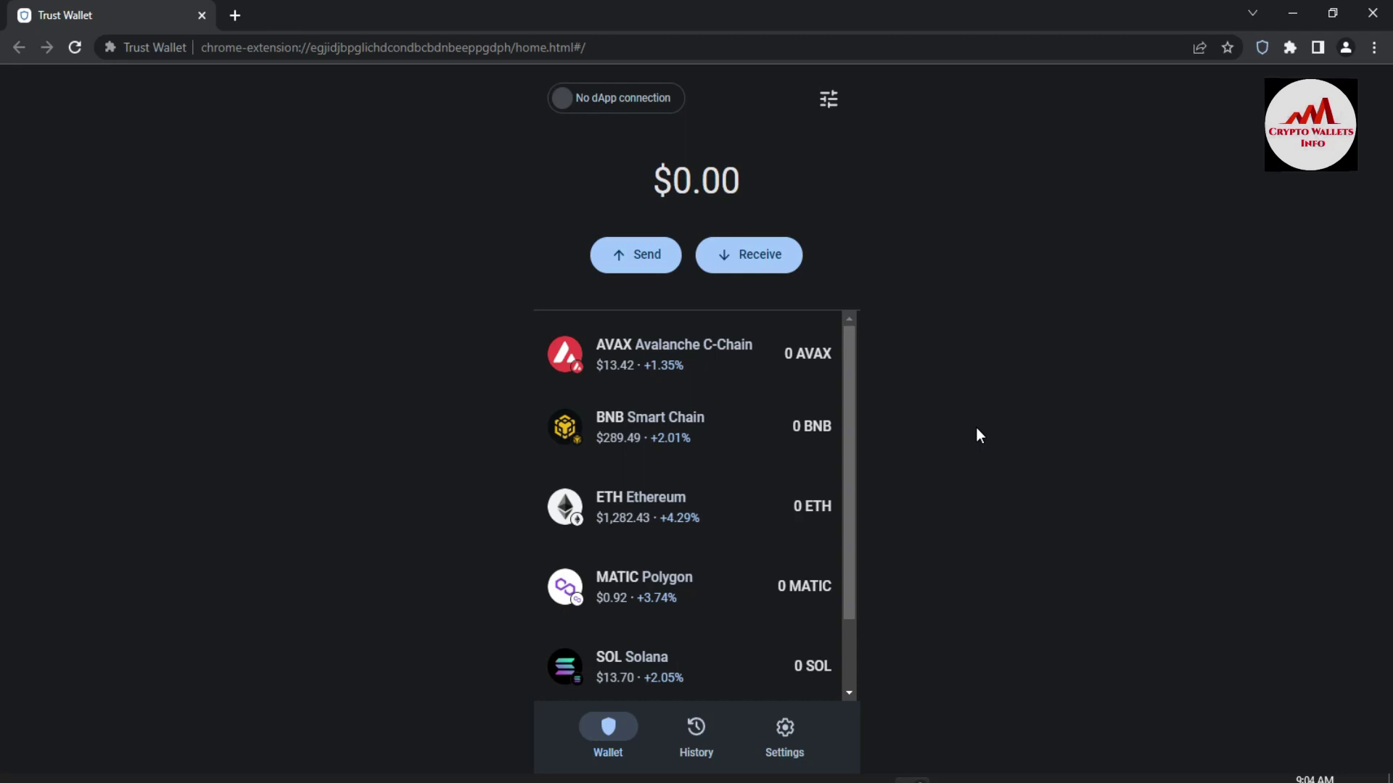
- Go to Trust Wallet's Settings and choose View Secret Phrase
click(787, 743)
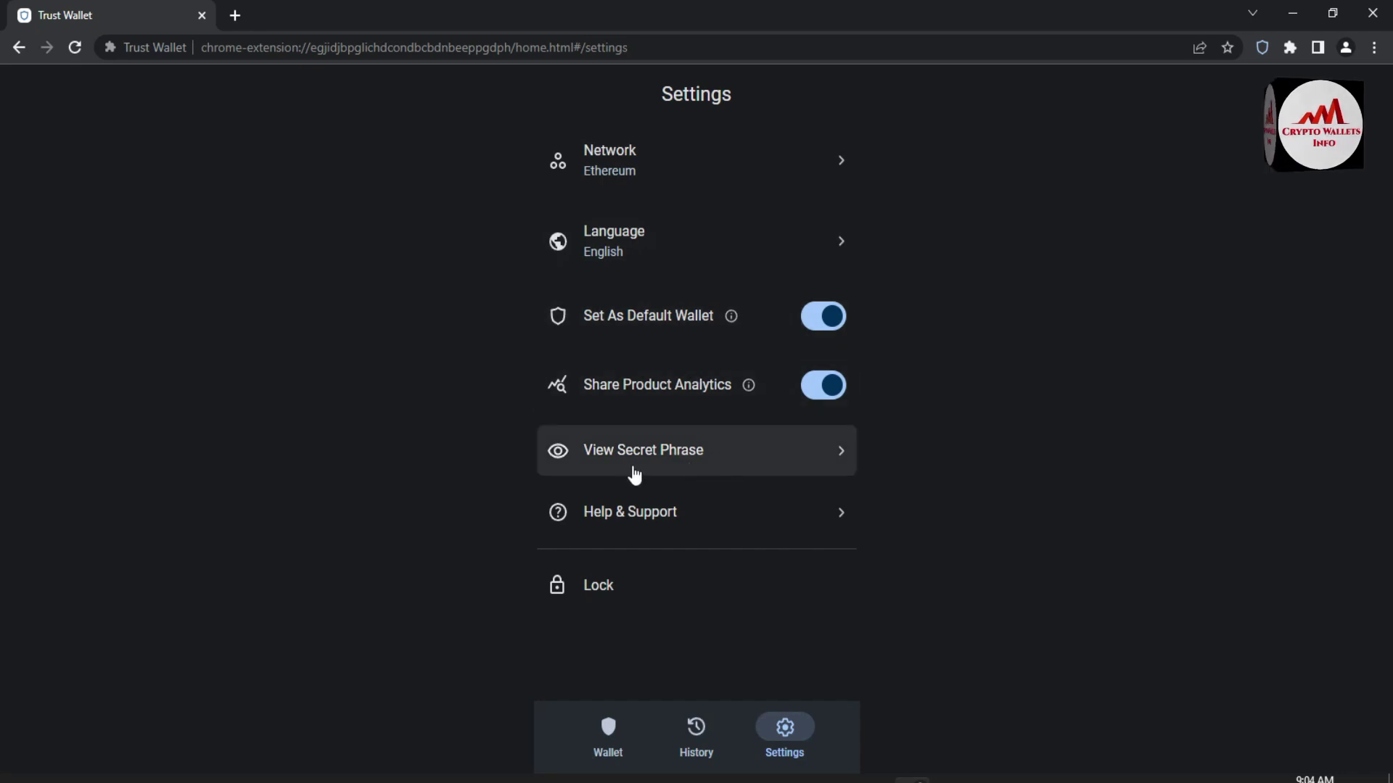
click(691, 453)
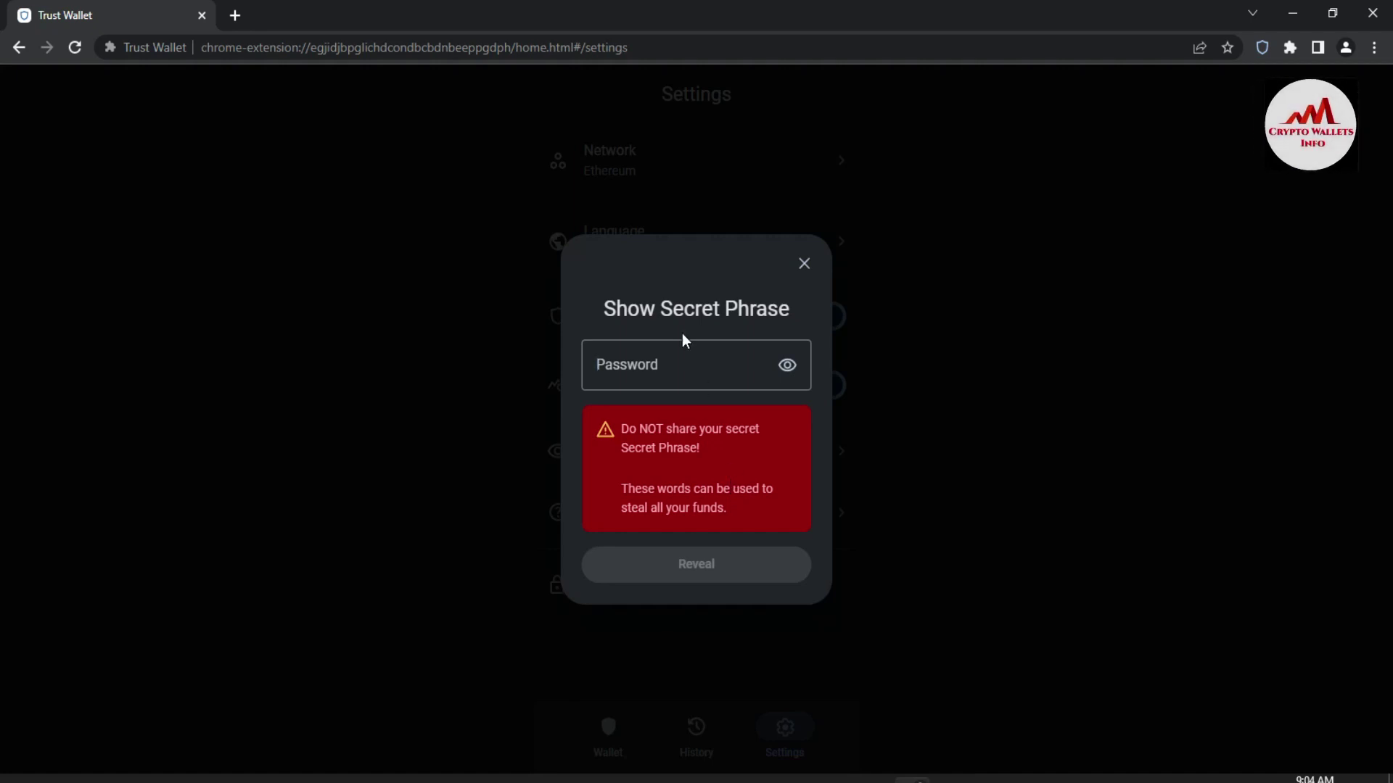
- Reveal the 12-word secret phrase with the password and download it as 2022-12-09T16_05_16.284Z.txt
click(682, 353)
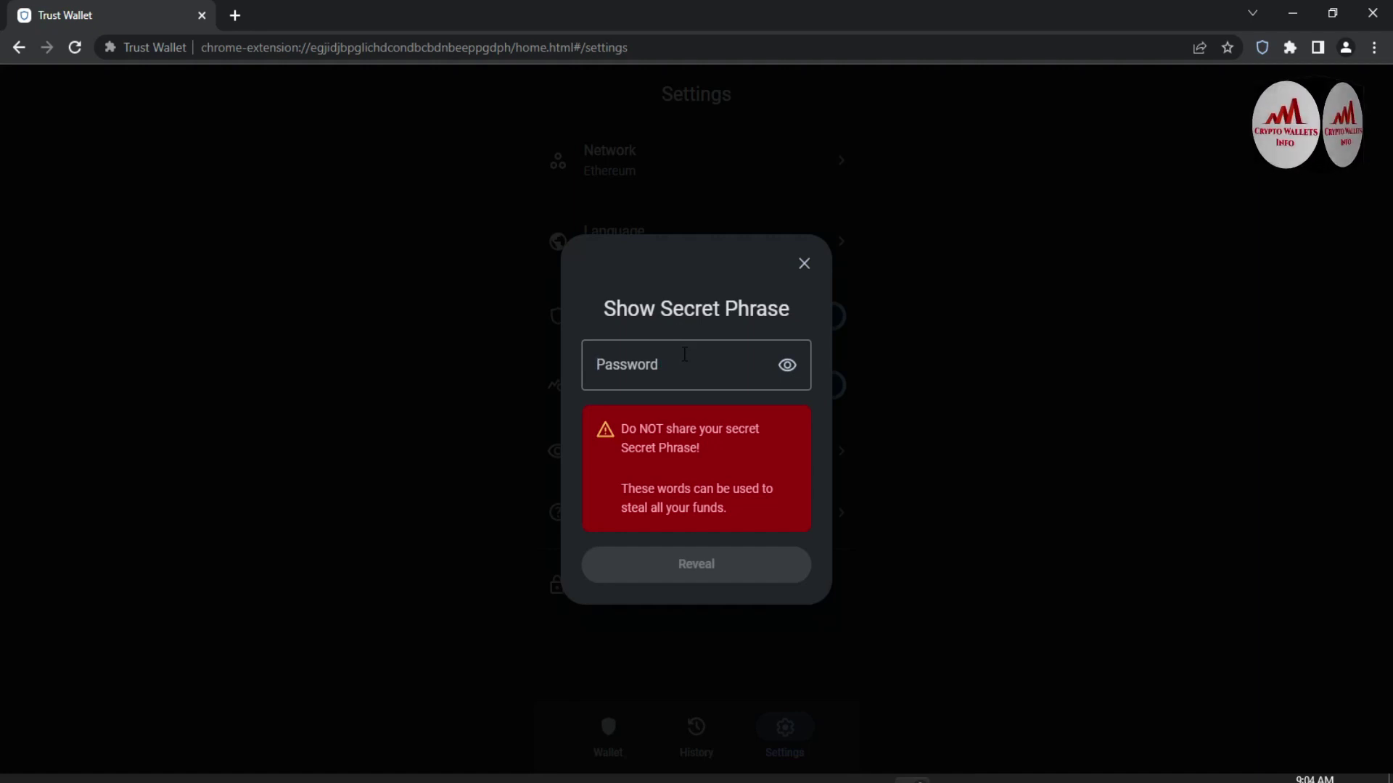
text(******)
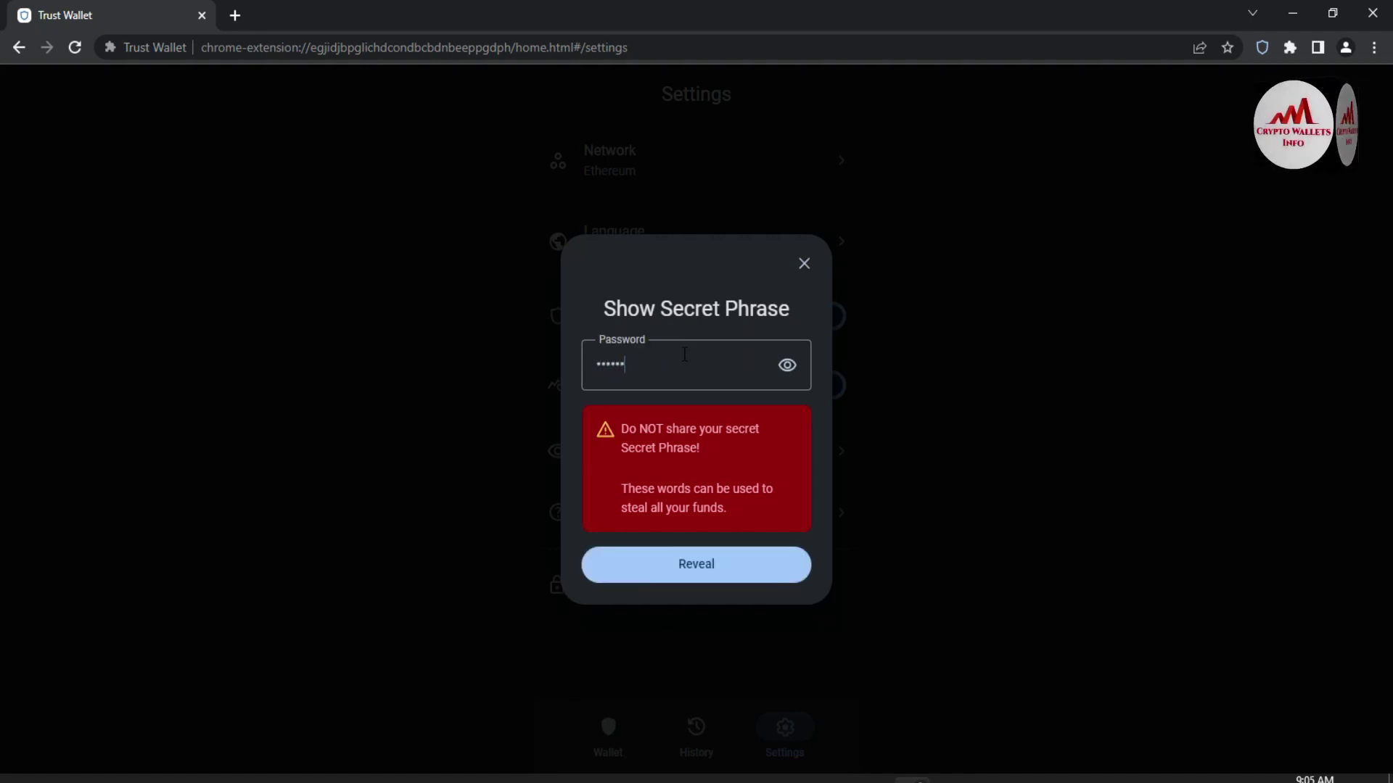
text(******)
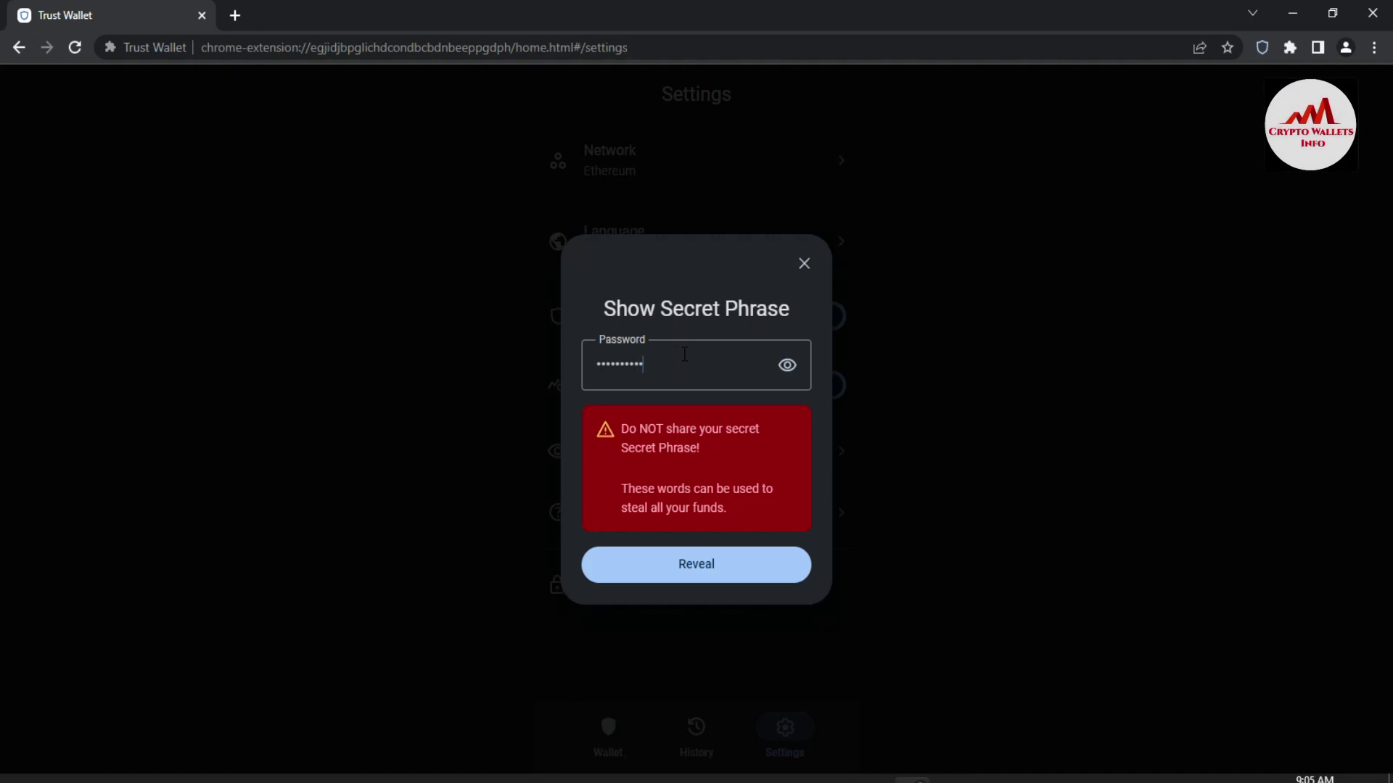
text(*)
click(709, 567)
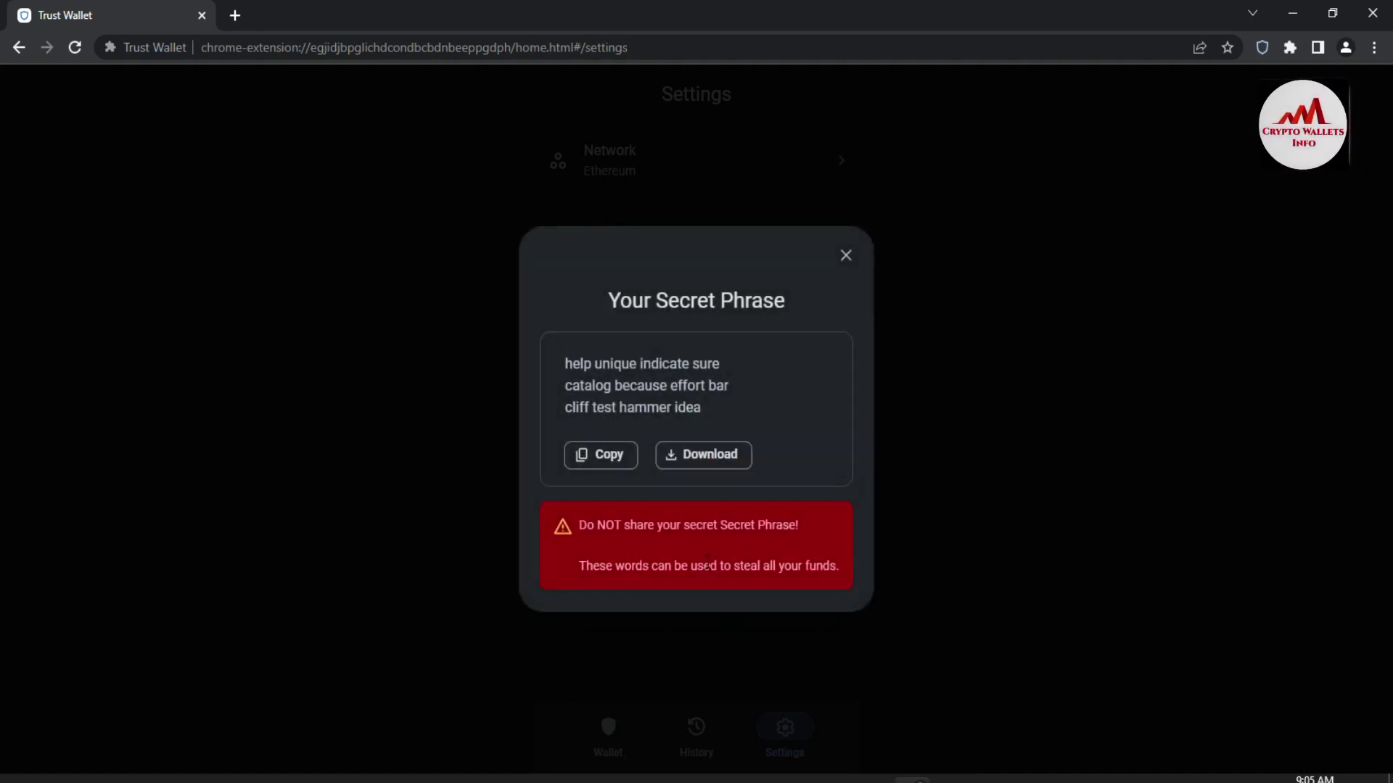
click(712, 403)
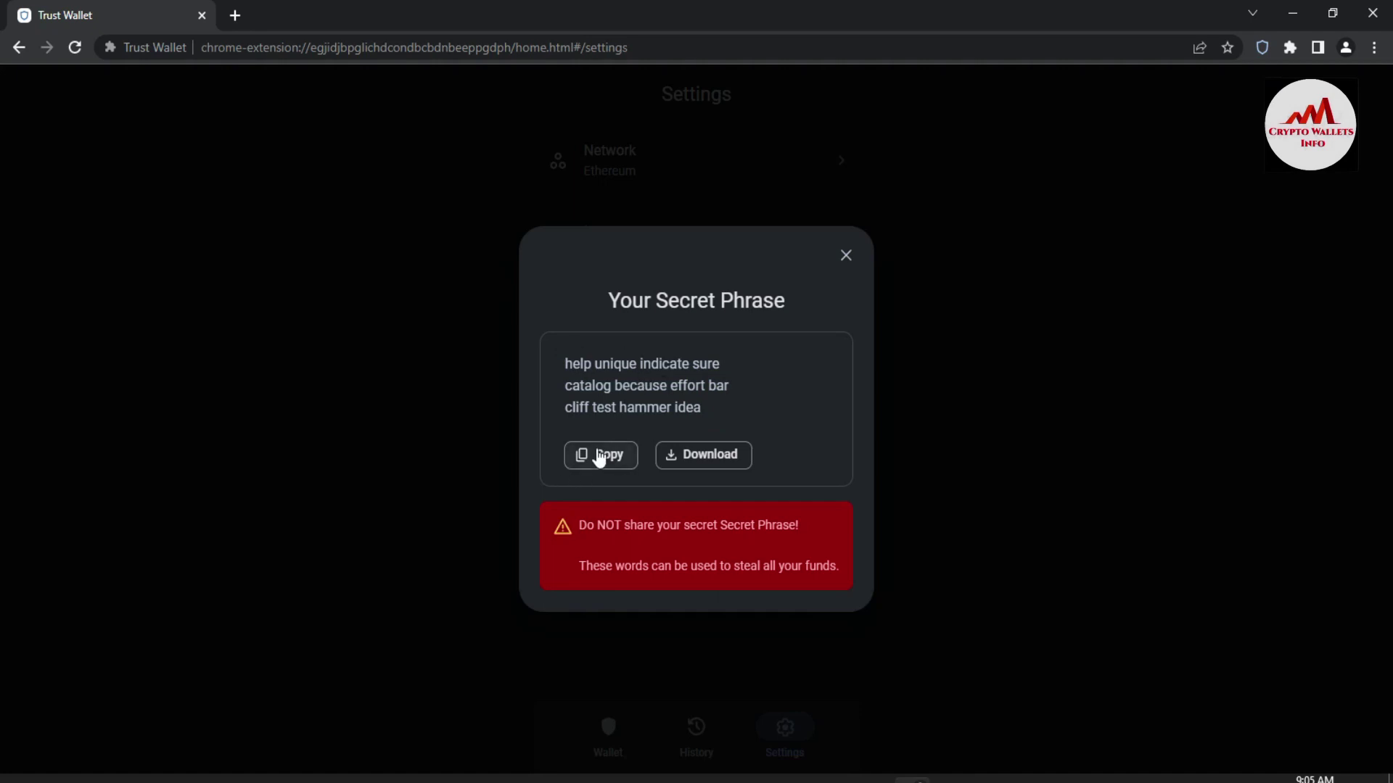
click(716, 457)
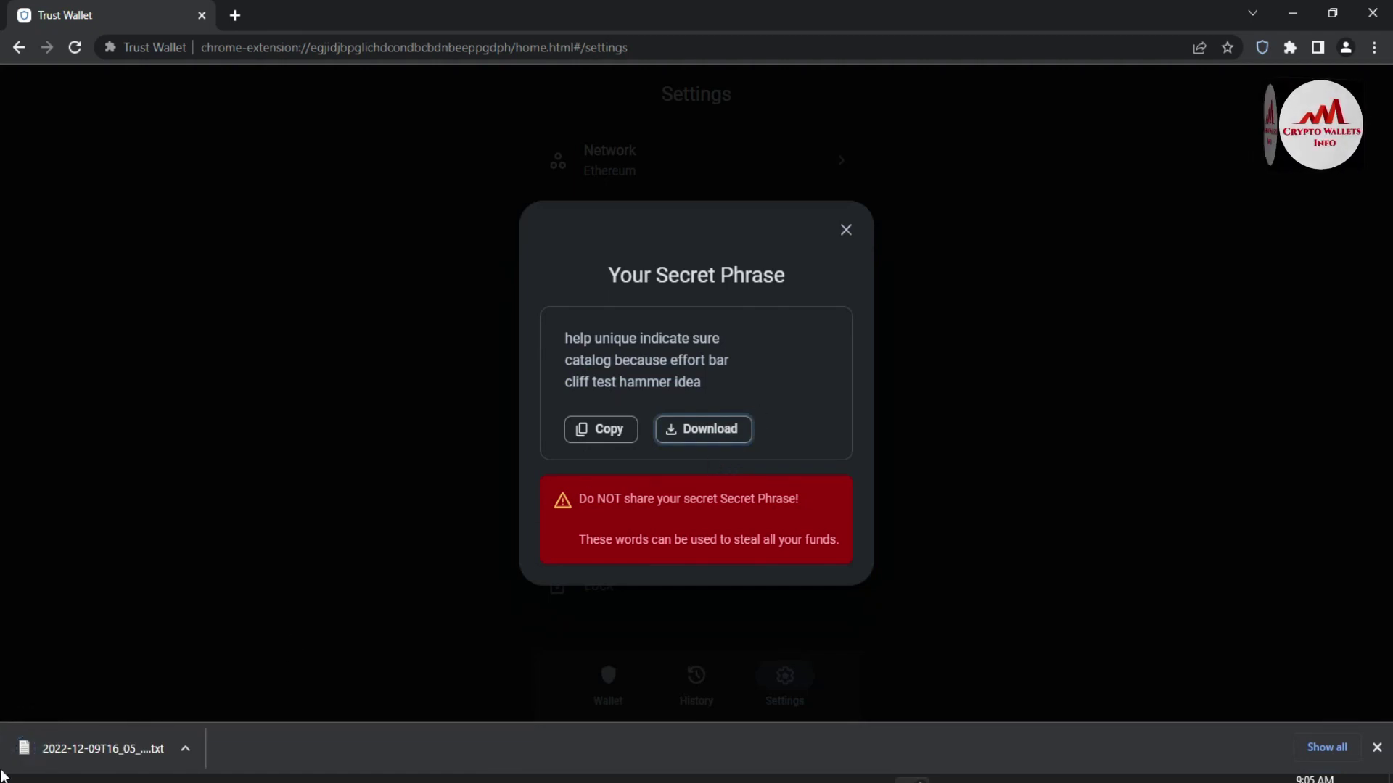
- Open the downloaded phrase file in Notepad, select its whole line, and start a new Chrome tab
click(84, 755)
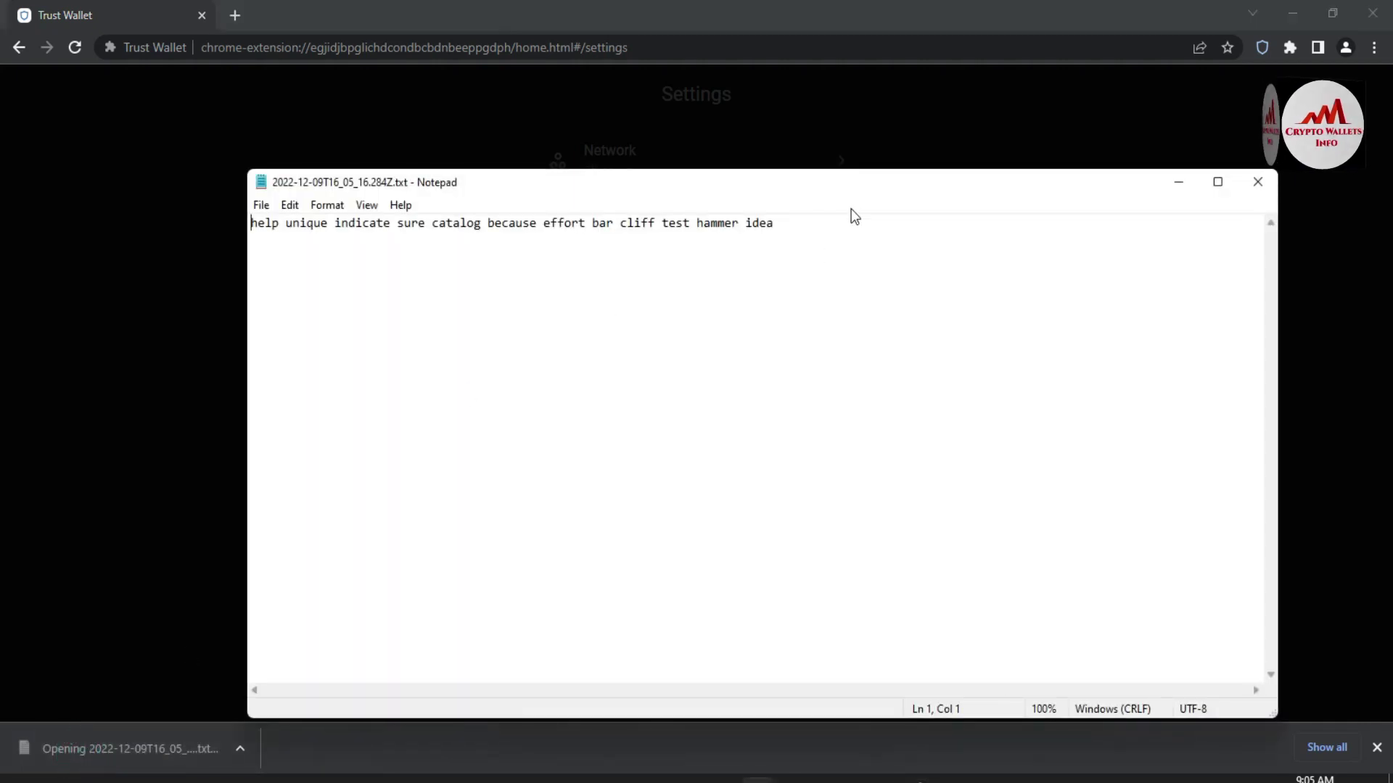
drag(822, 225, 243, 245)
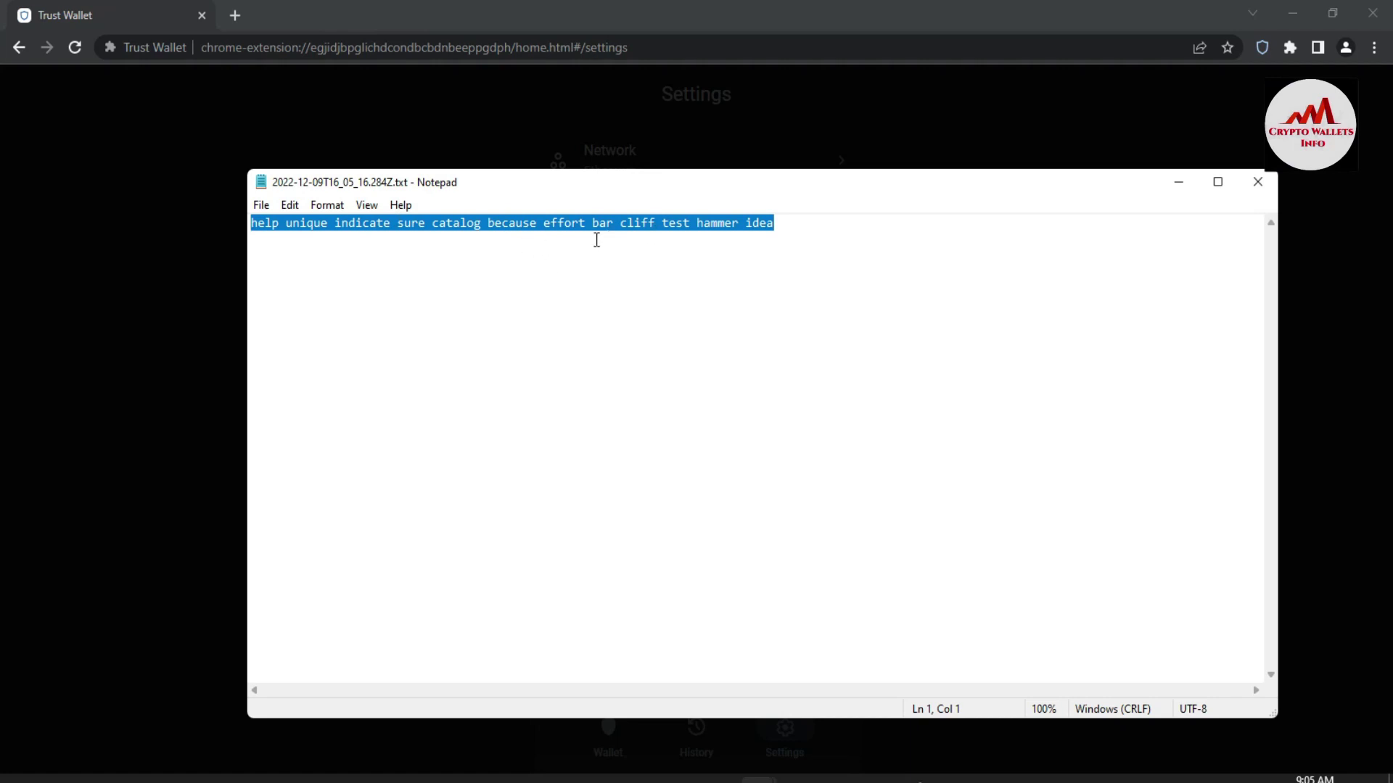
click(235, 16)
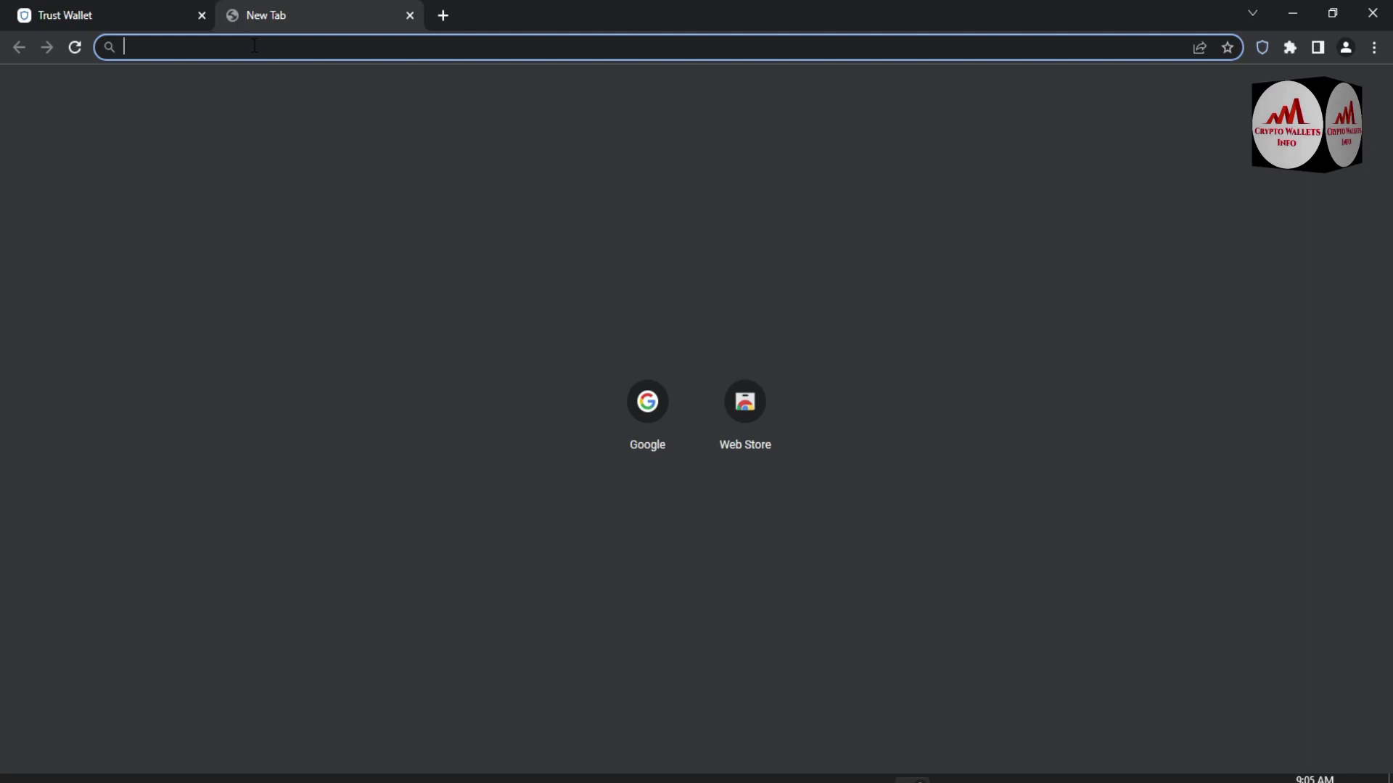
- Search 'metamask' from the address bar and dismiss the search engine change prompt
click(254, 45)
text(m)
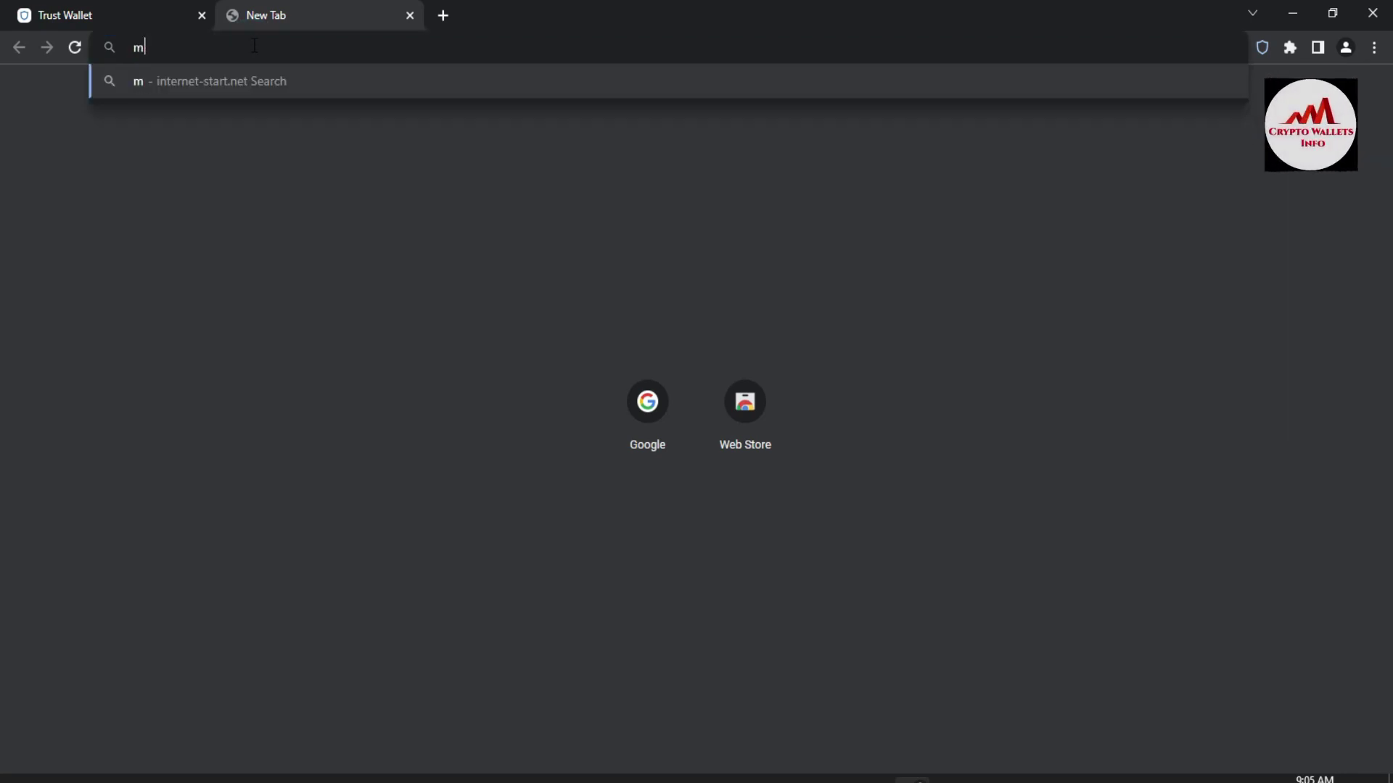
text(etamask)
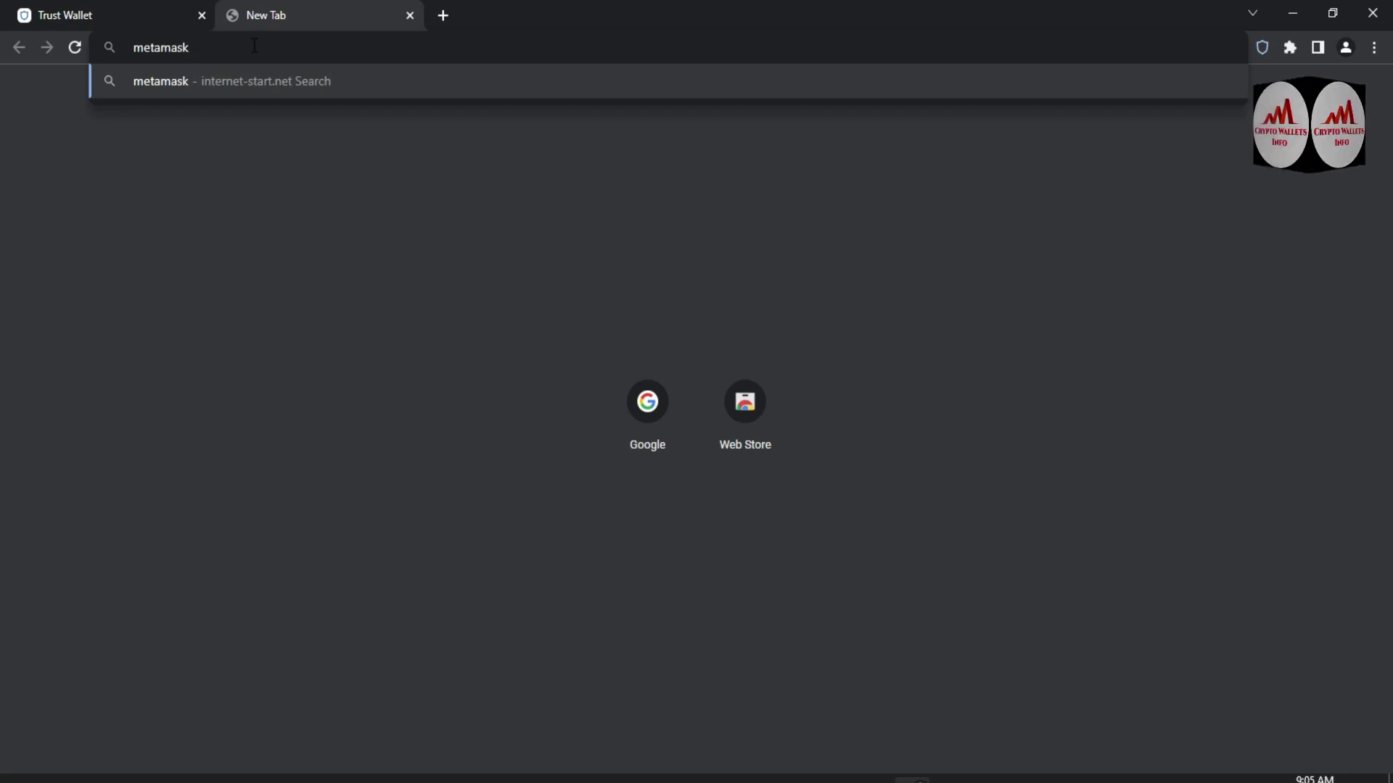
key(Return)
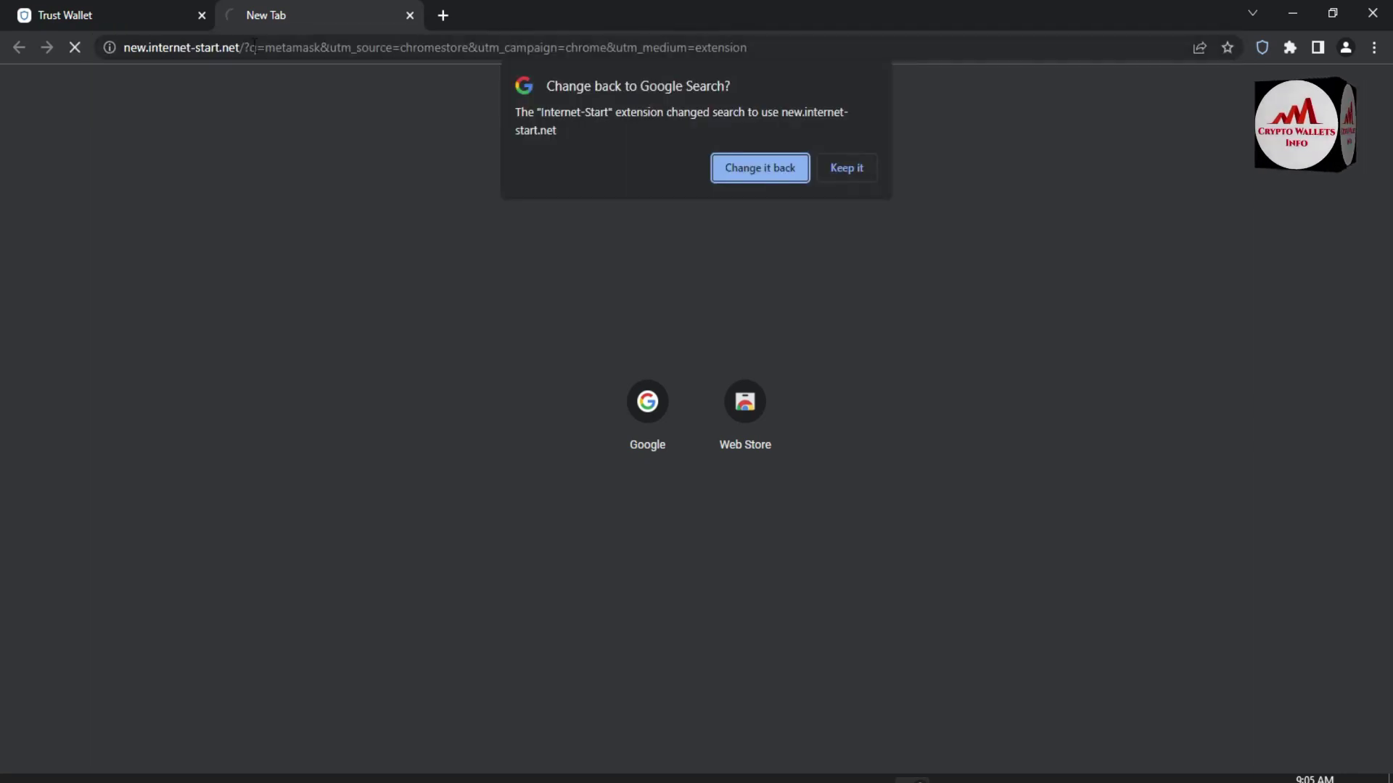
click(847, 168)
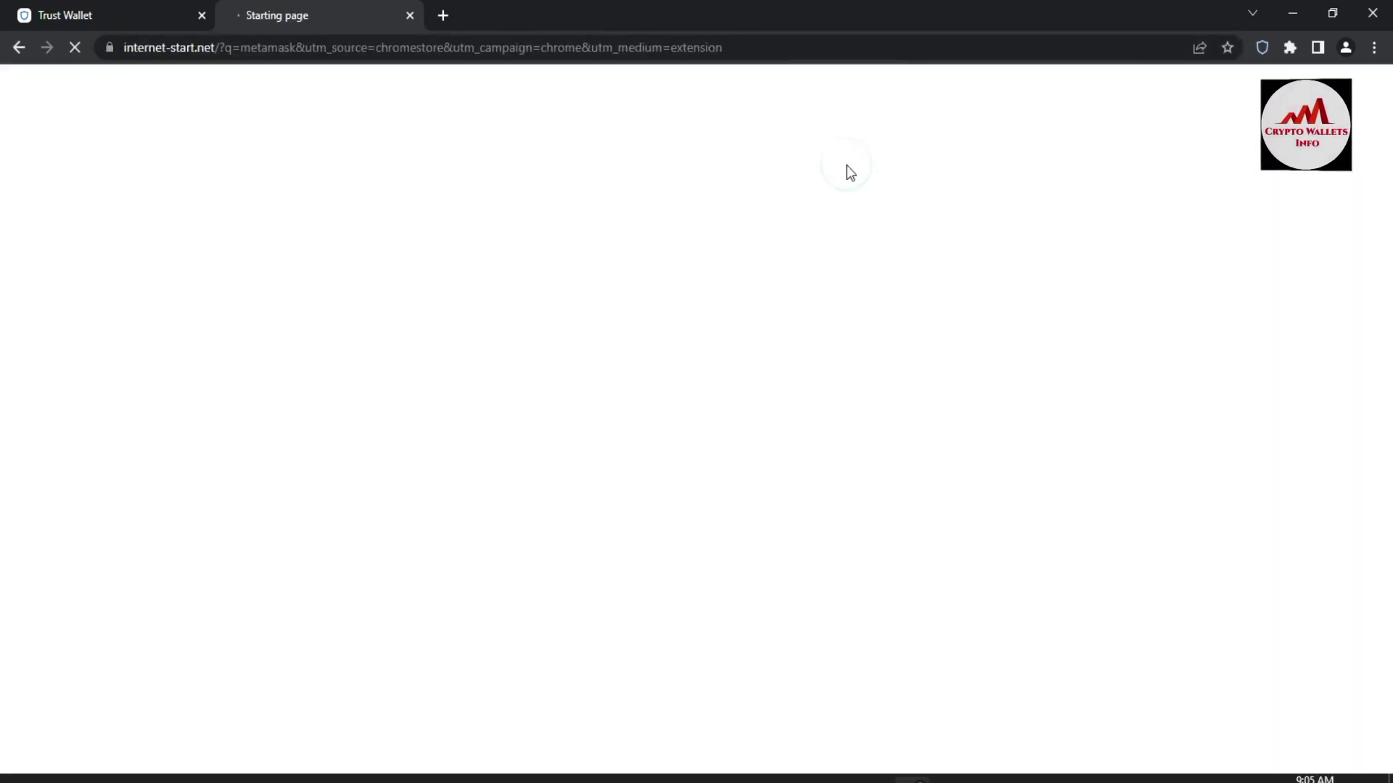
- Go to the Google home page and search 'metamask' using the autocomplete suggestion
click(217, 55)
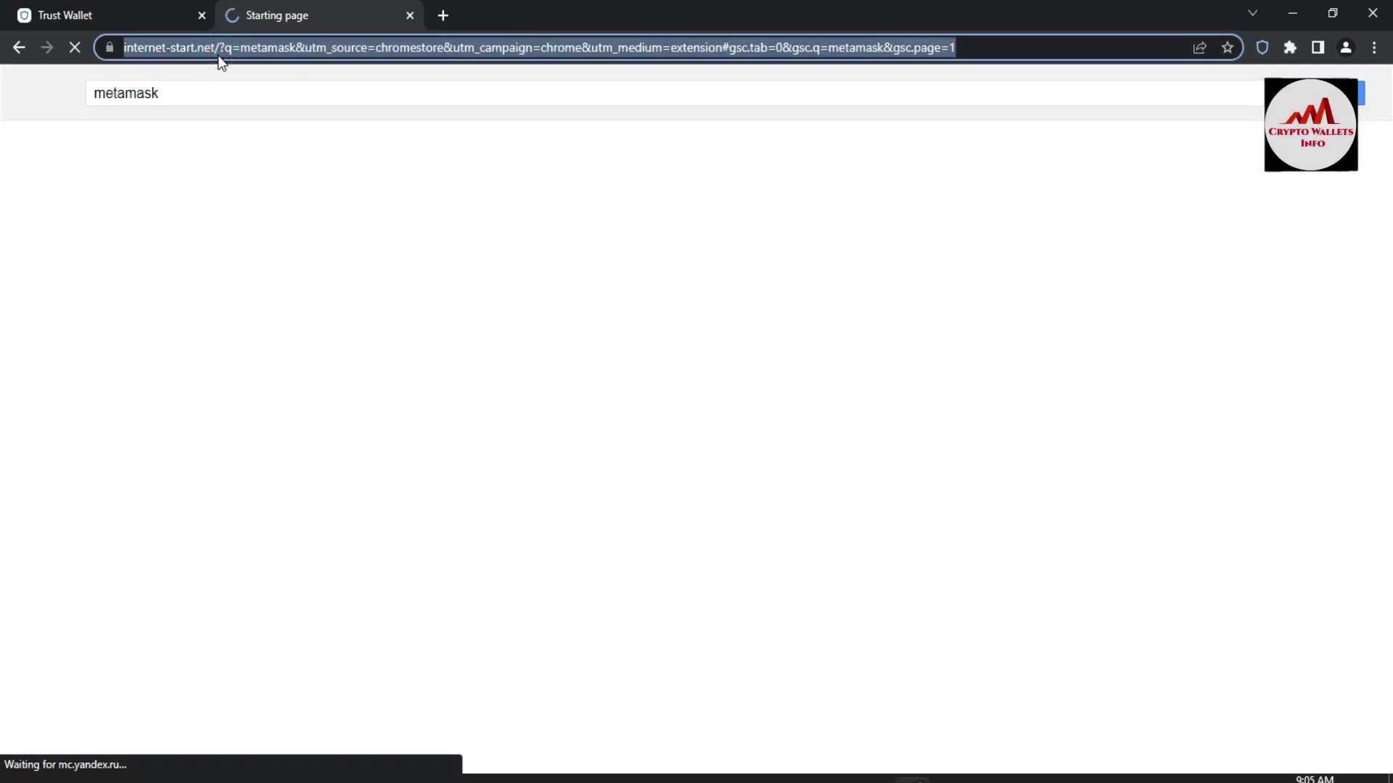
text(goo)
key(Return)
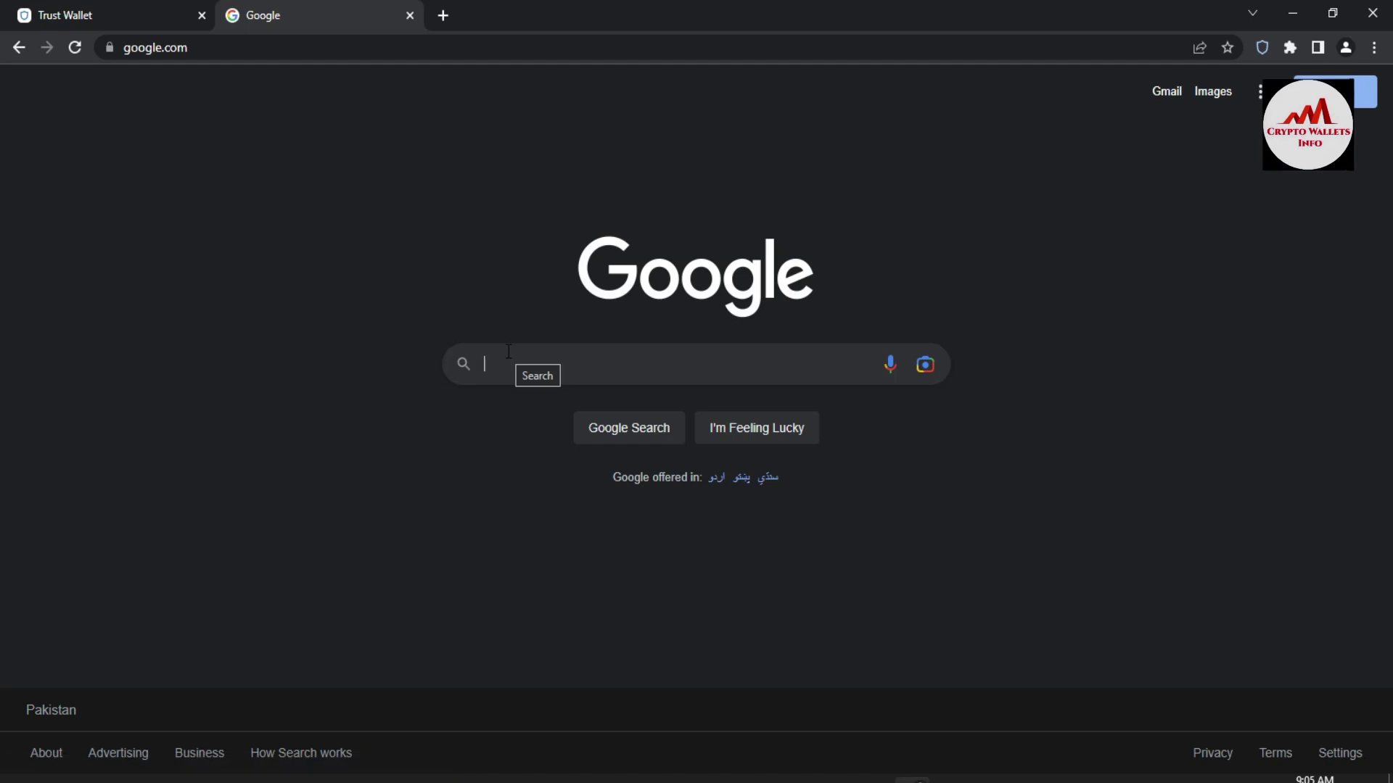
text(meta)
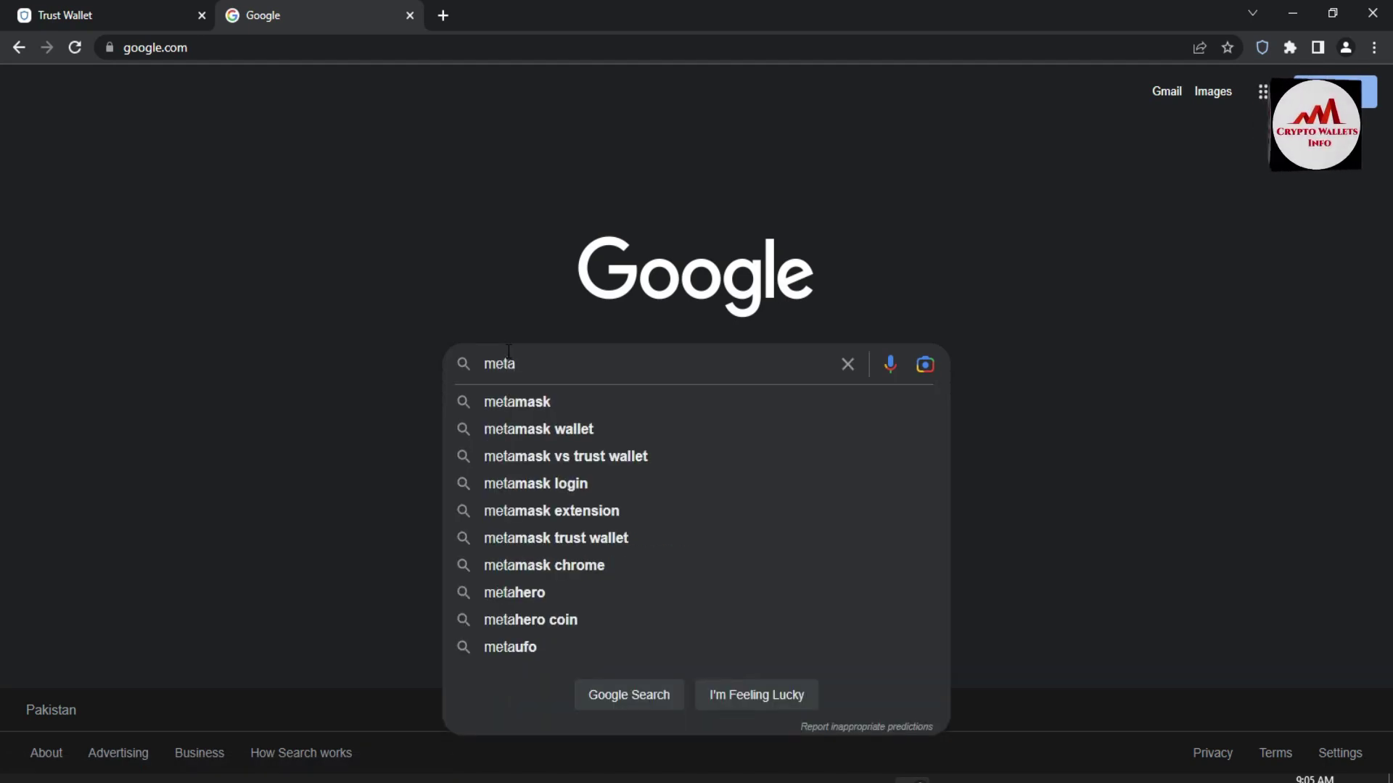
click(515, 403)
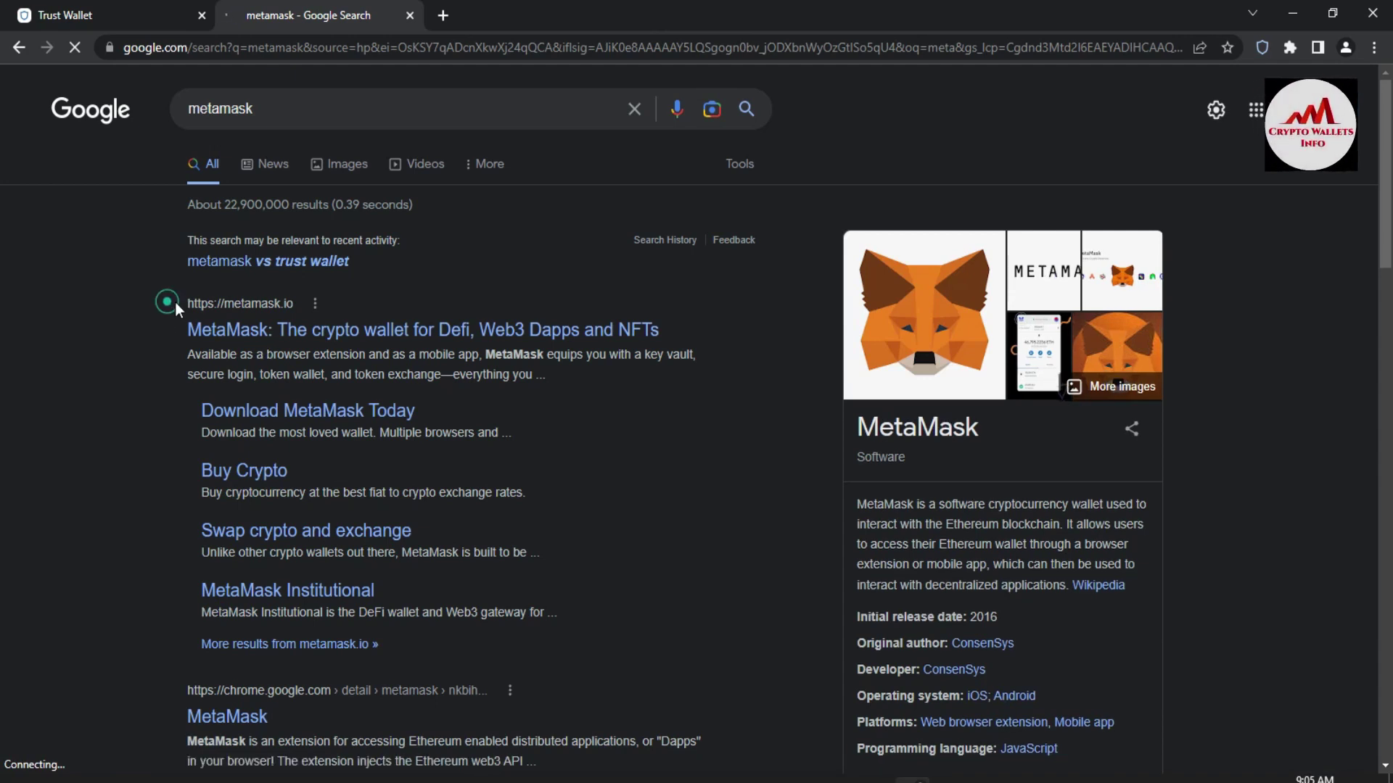
drag(167, 304, 299, 303)
click(125, 305)
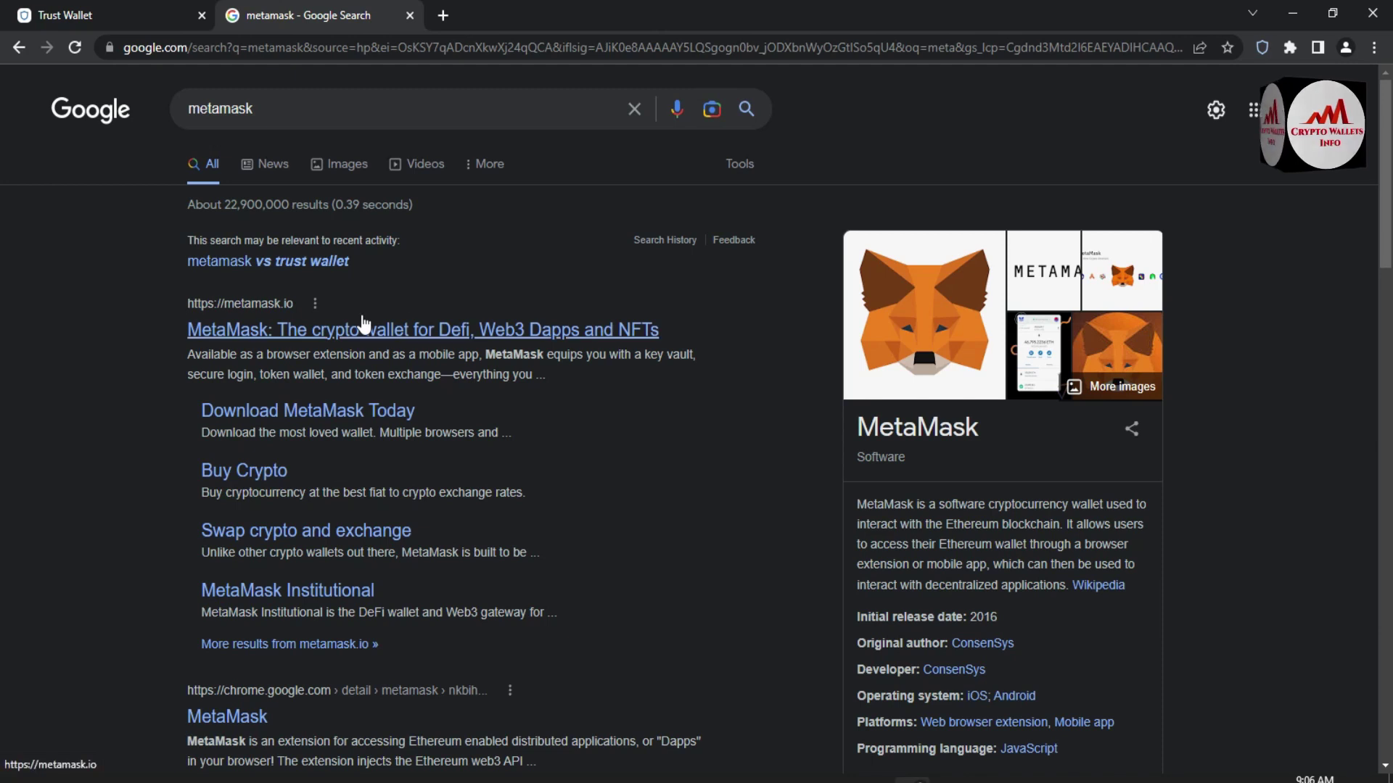
- Open the official metamask.io result and look through its homepage feature sections
click(418, 334)
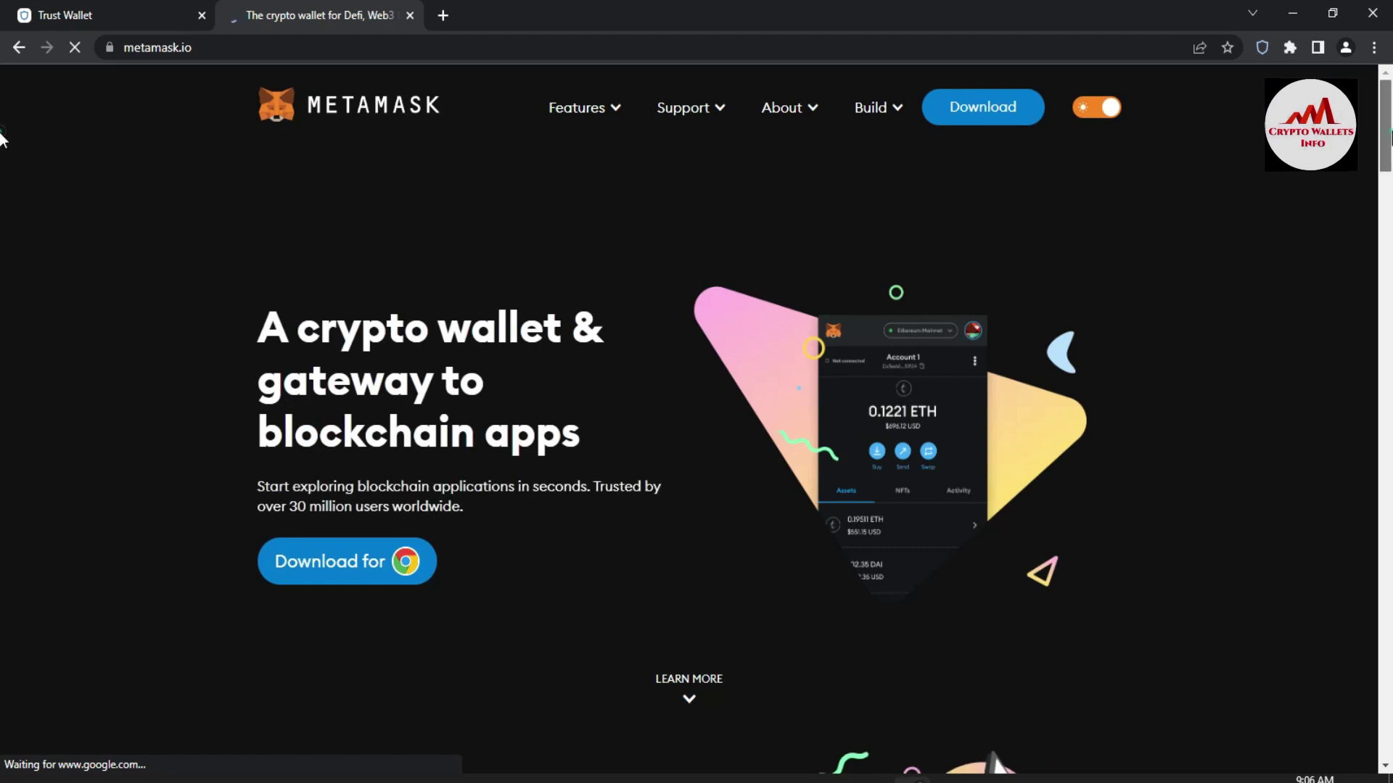
scroll(2, 137, down, 2)
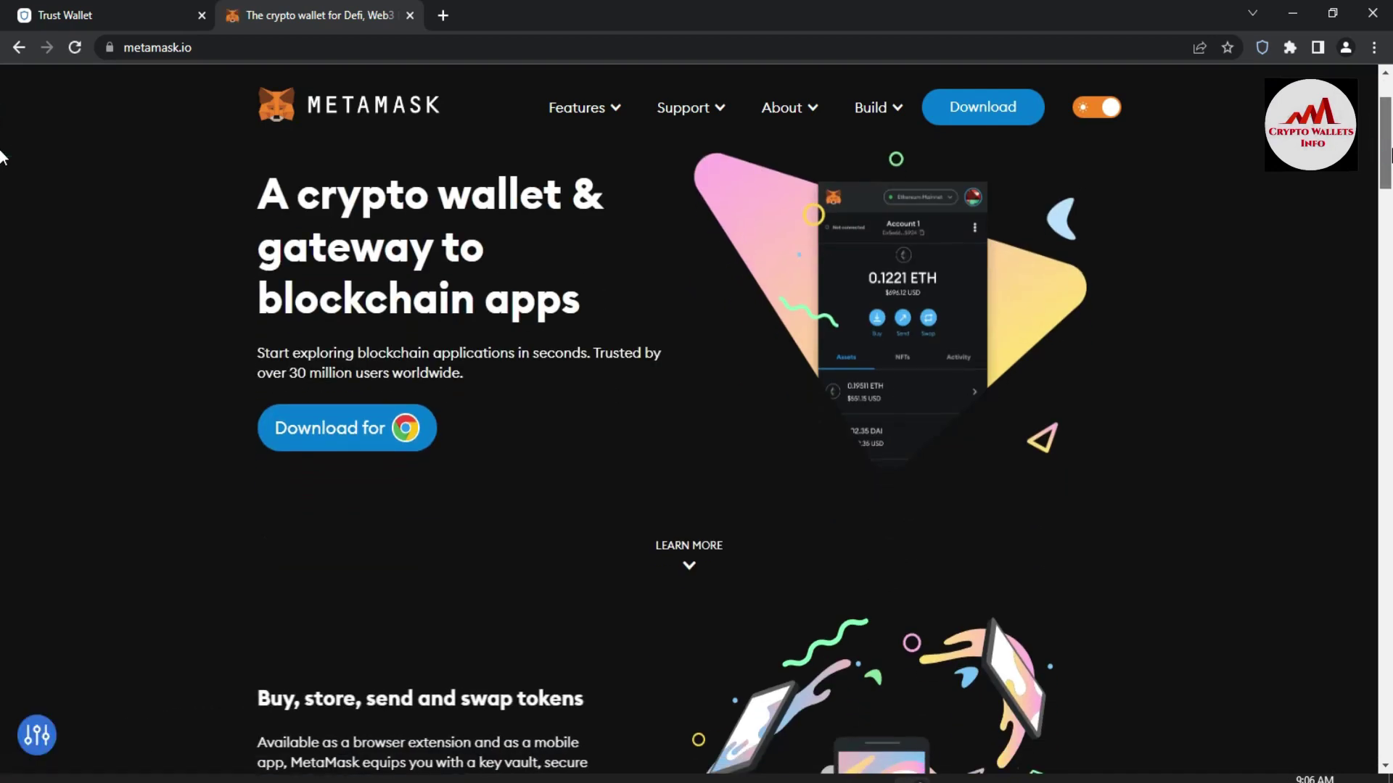
scroll(2, 174, down, 8)
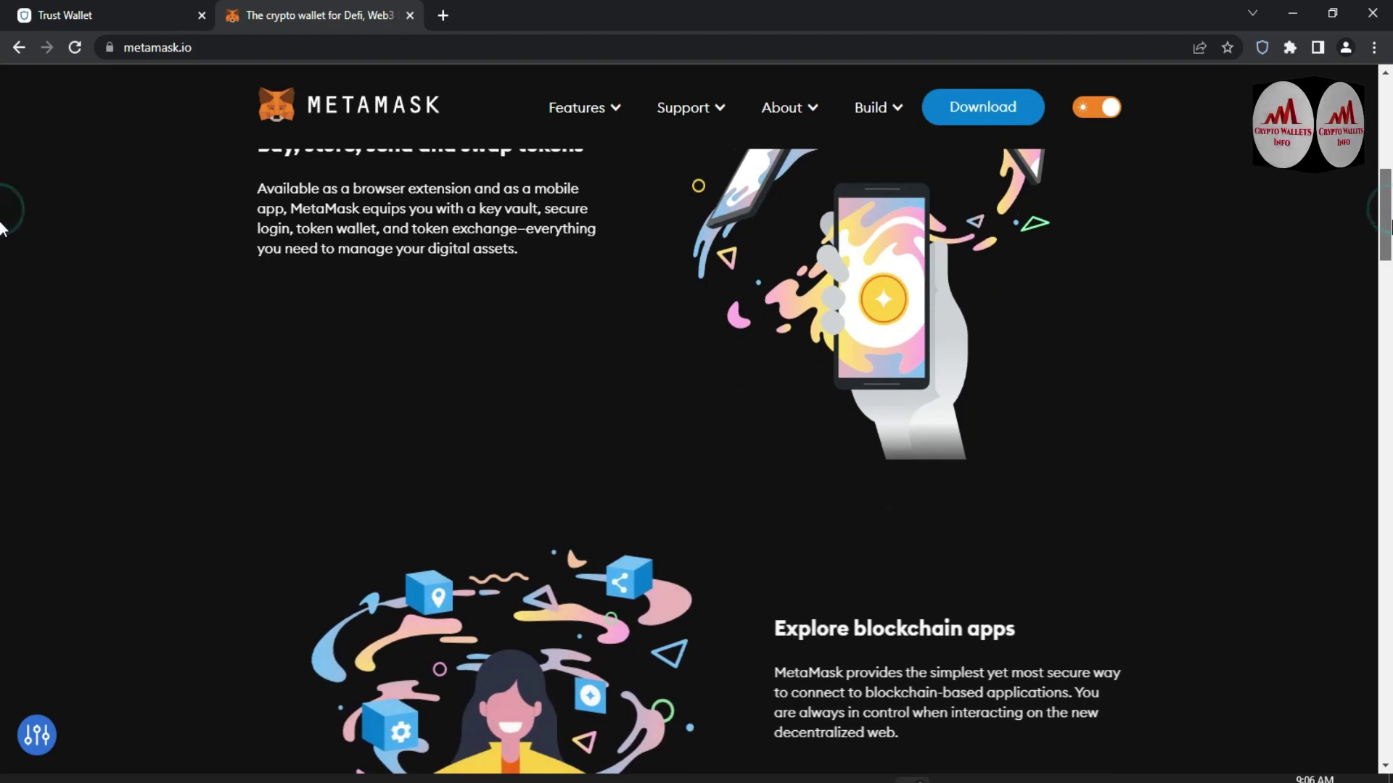
scroll(2, 222, up, 1)
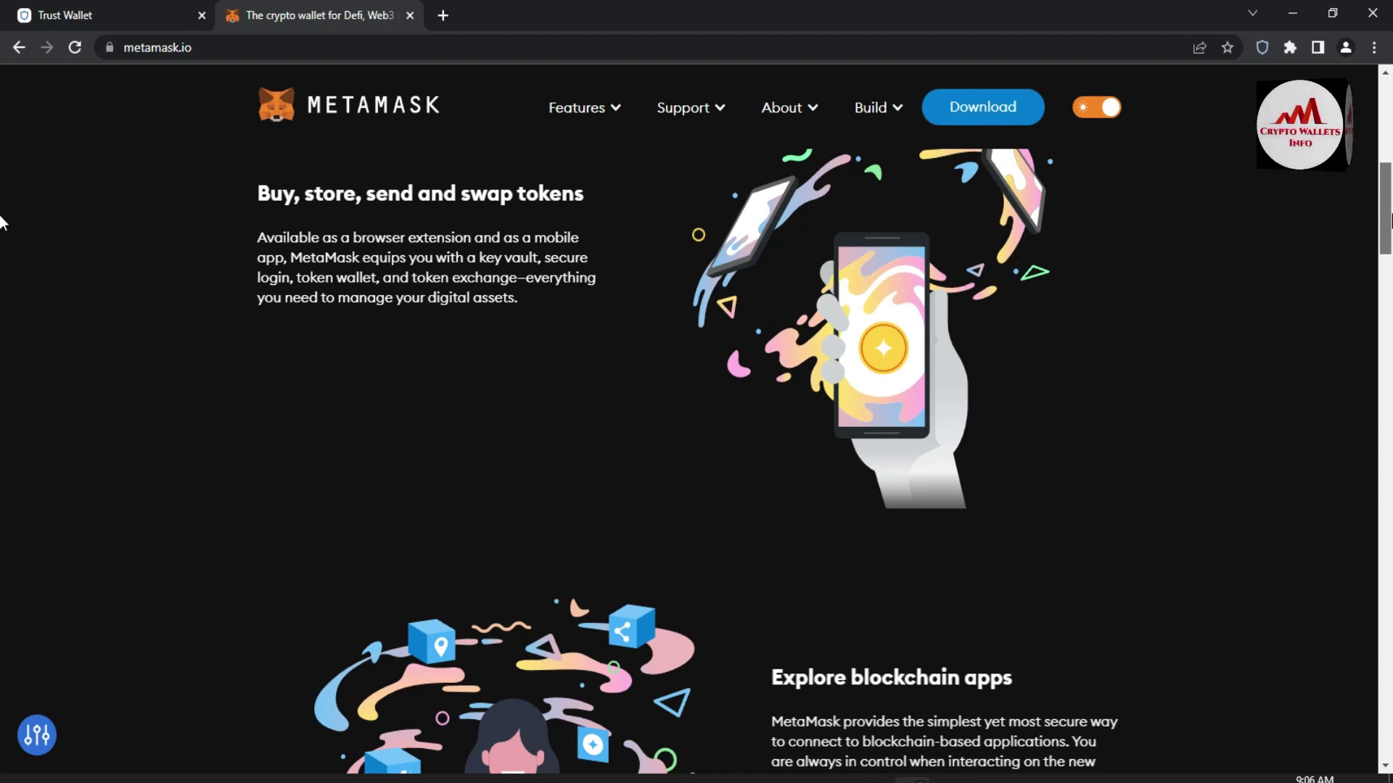
scroll(2, 222, down, 15)
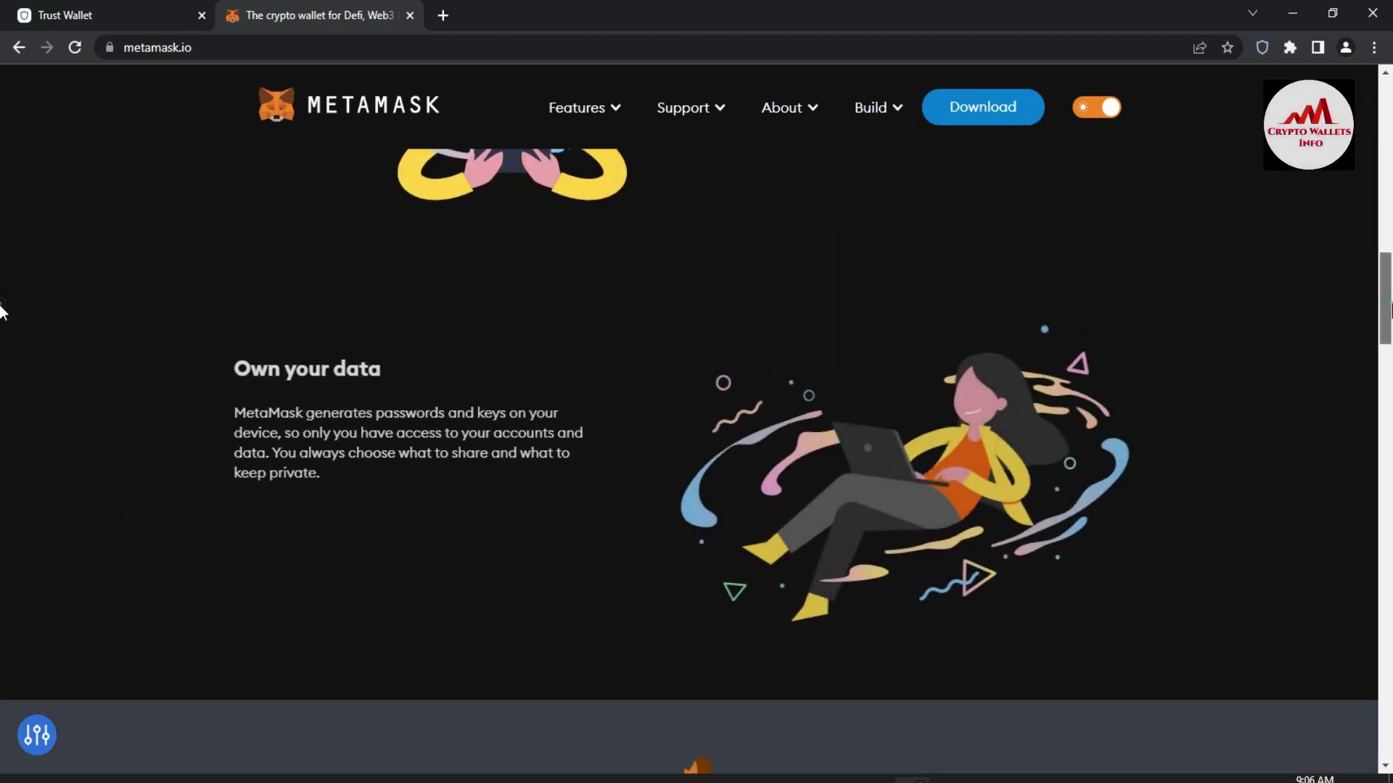
scroll(3, 408, down, 1)
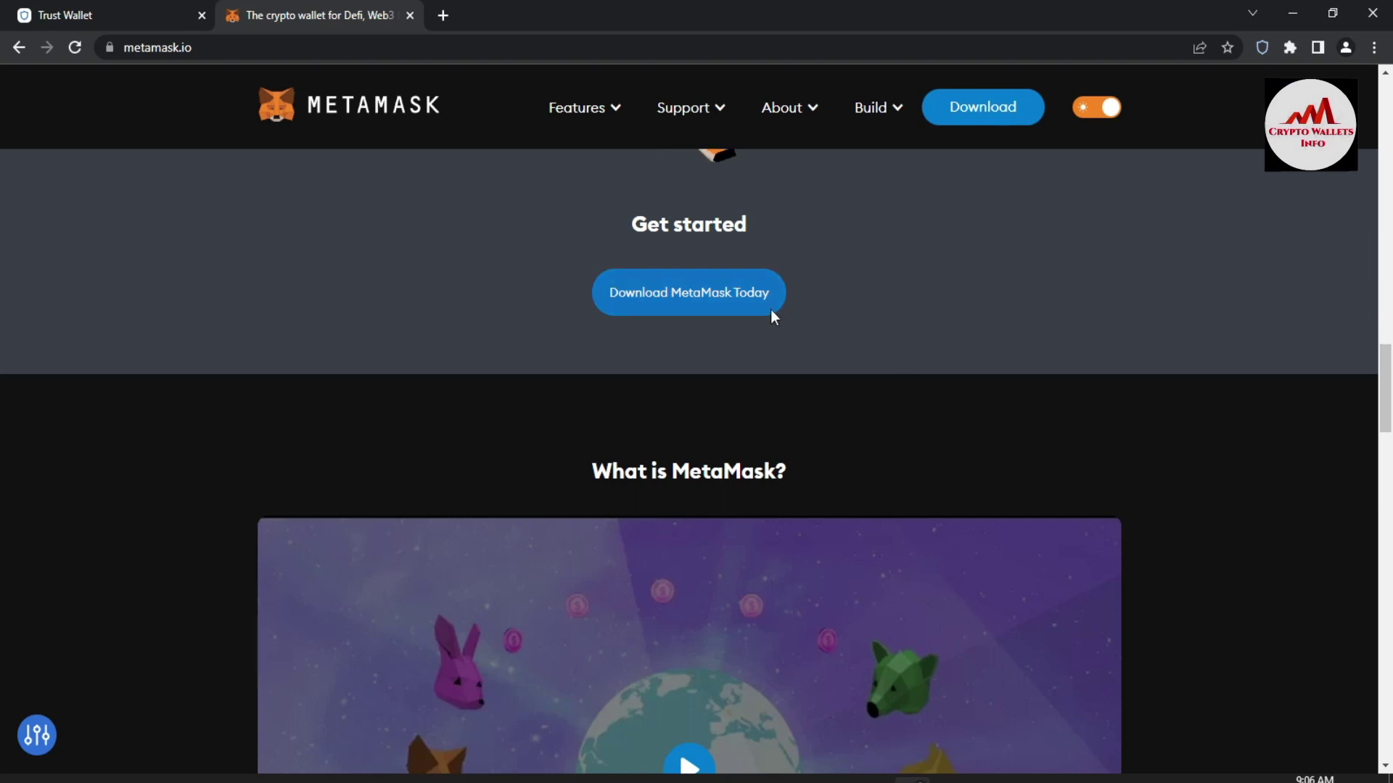
- Go to MetaMask's download page and open its Install MetaMask for Chrome store listing
click(690, 301)
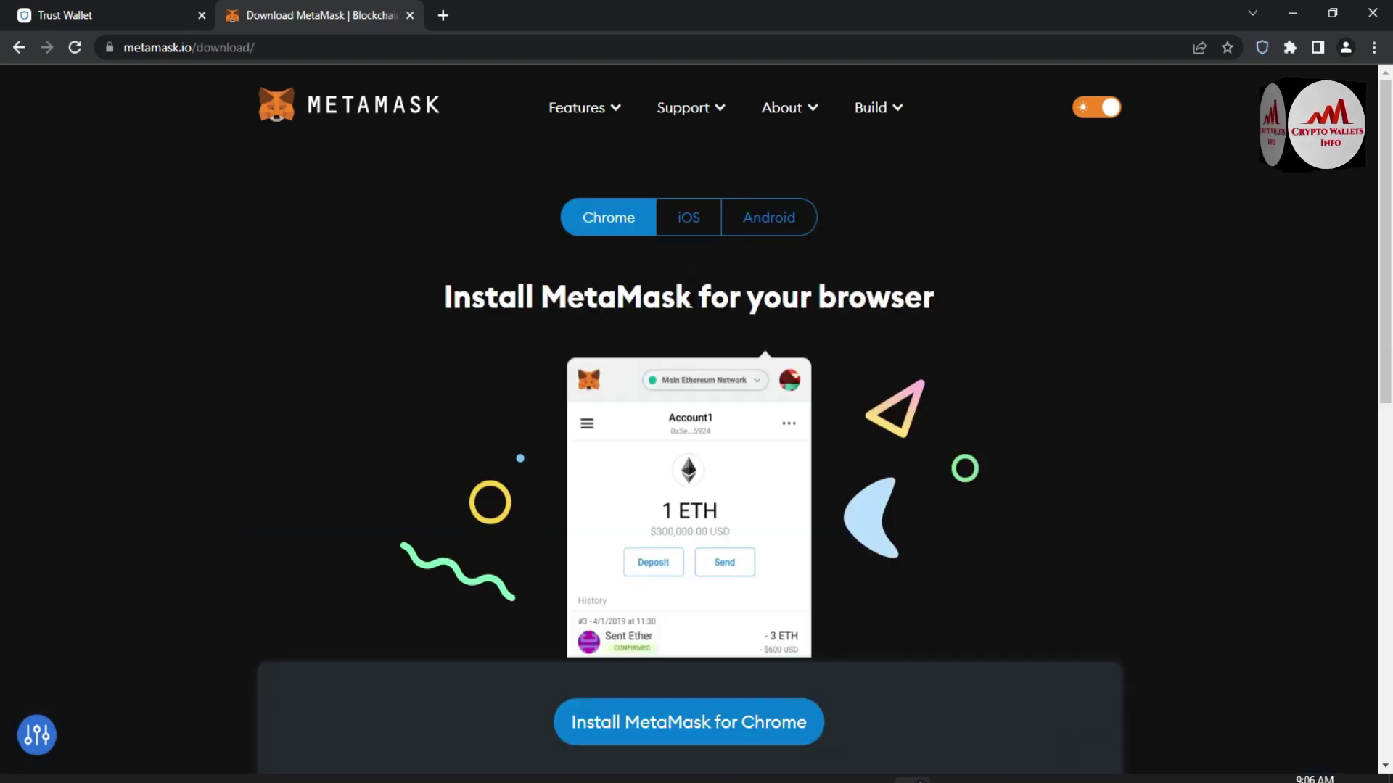
scroll(1, 335, down, 4)
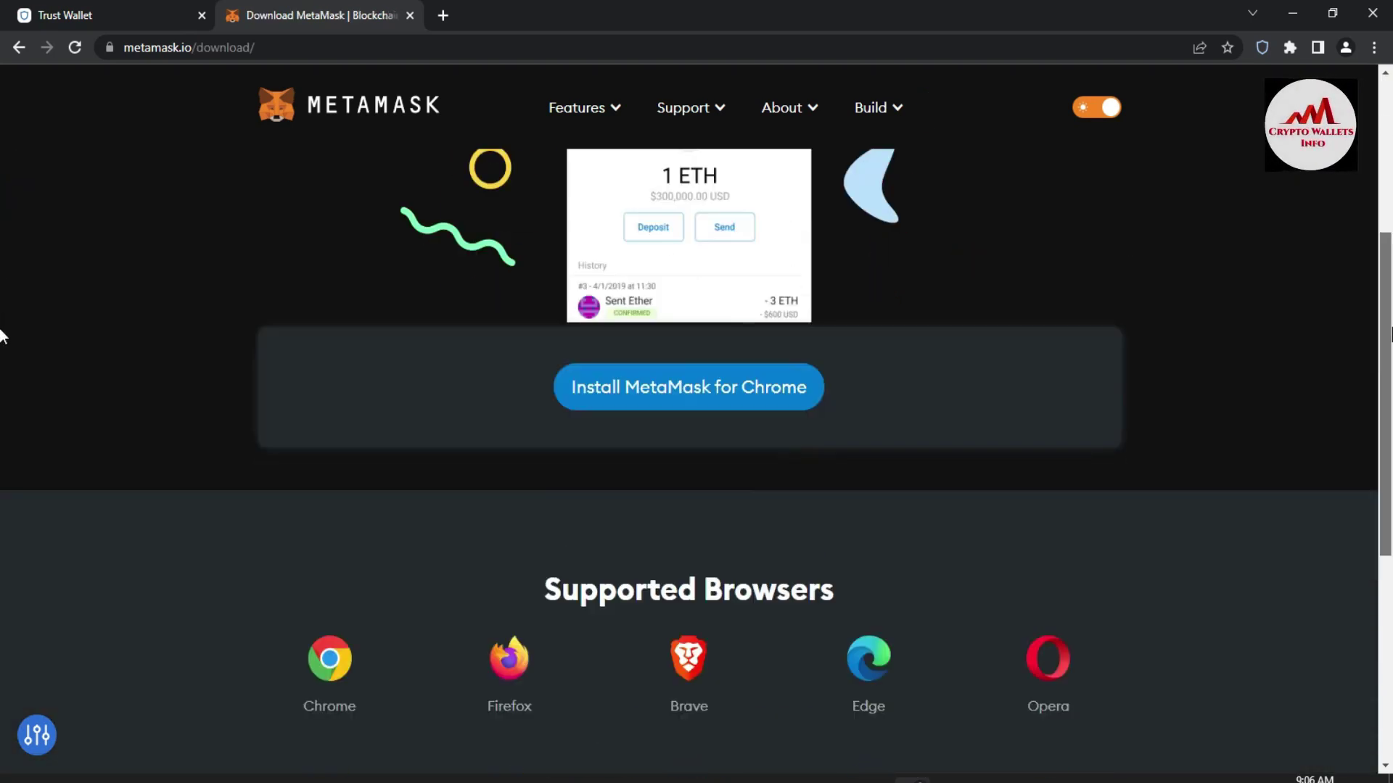
scroll(1, 336, up, 4)
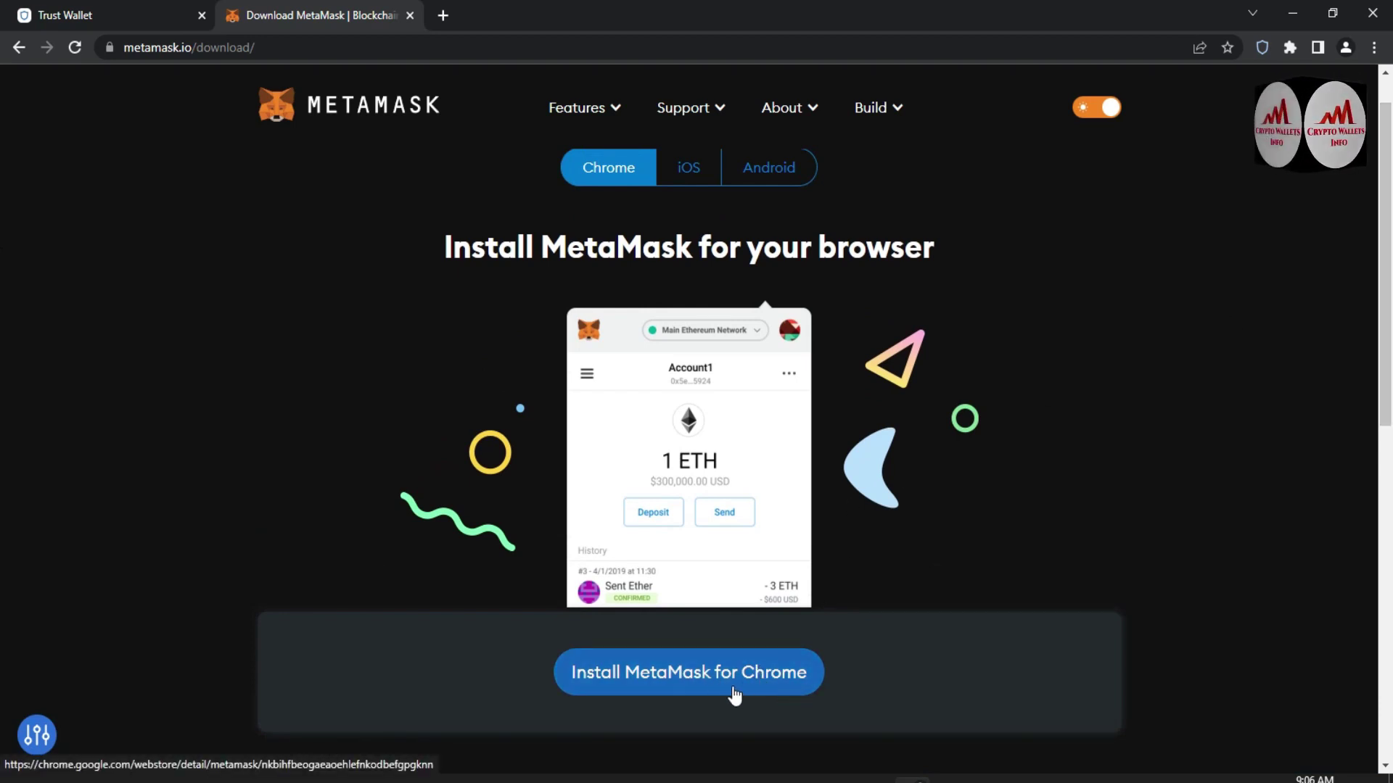
scroll(1, 499, down, 5)
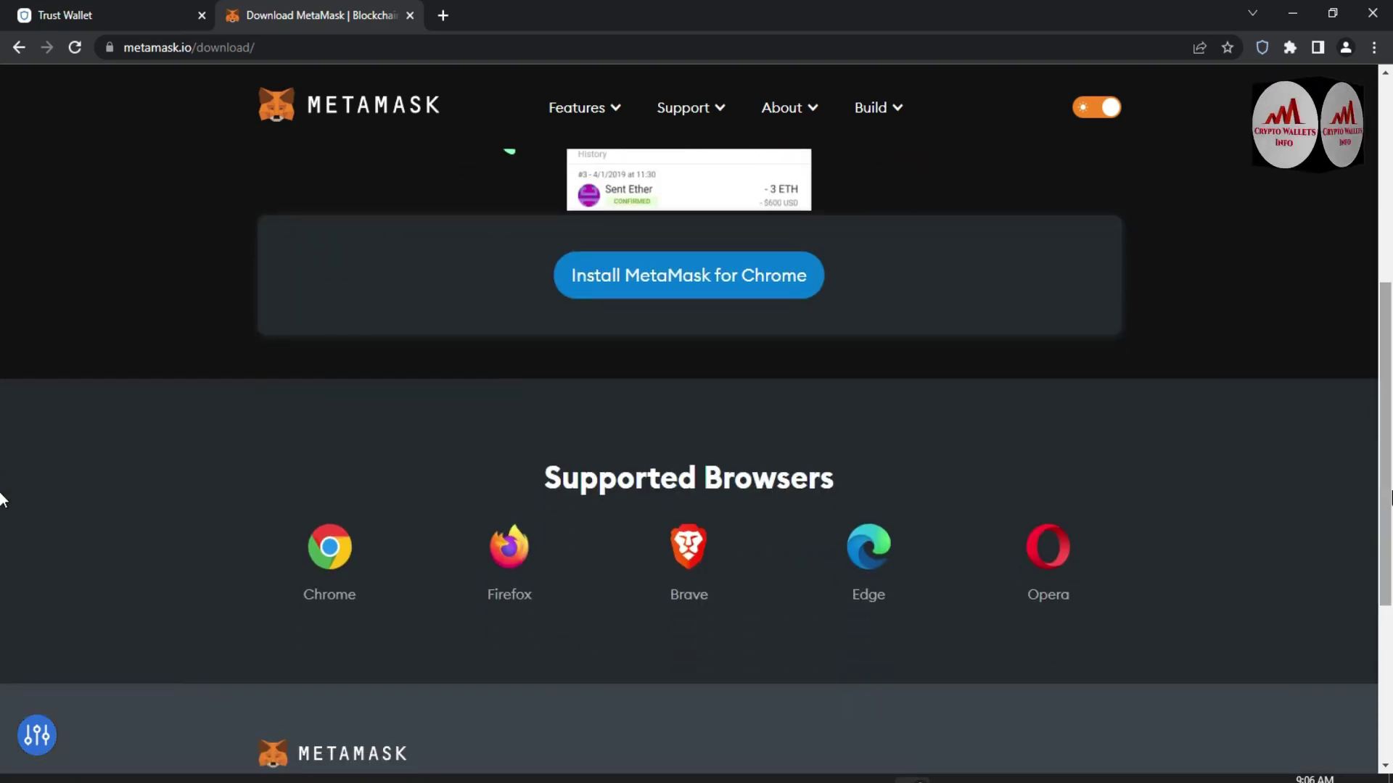
scroll(1, 508, down, 2)
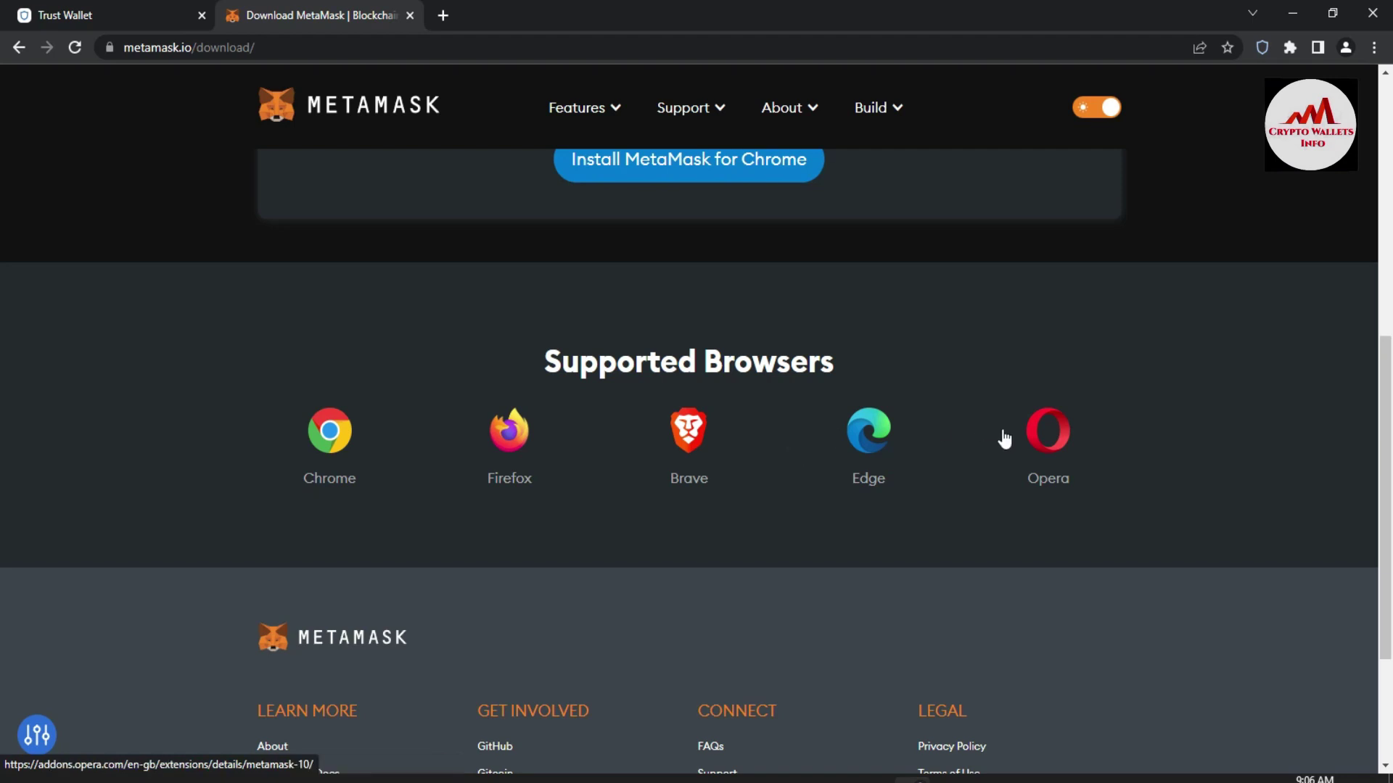
scroll(2, 363, up, 4)
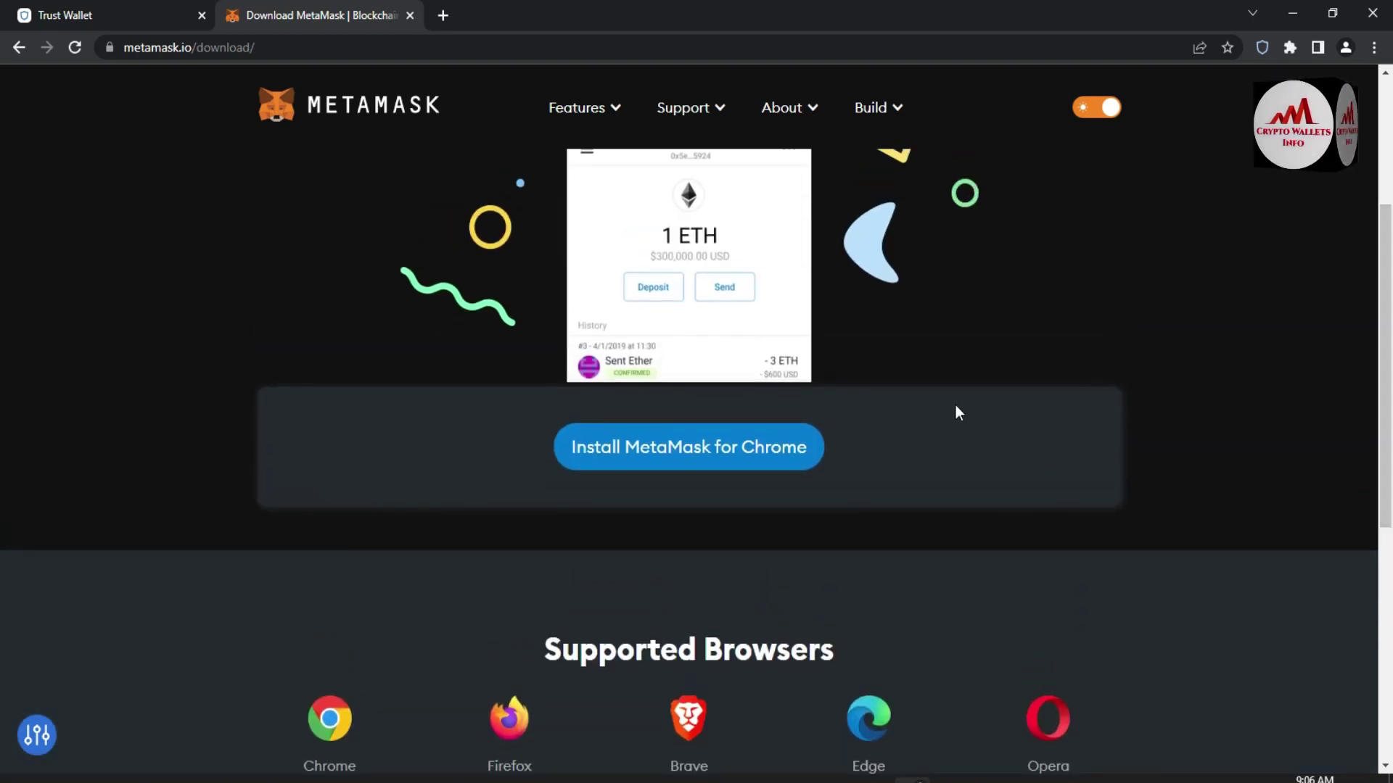
click(689, 455)
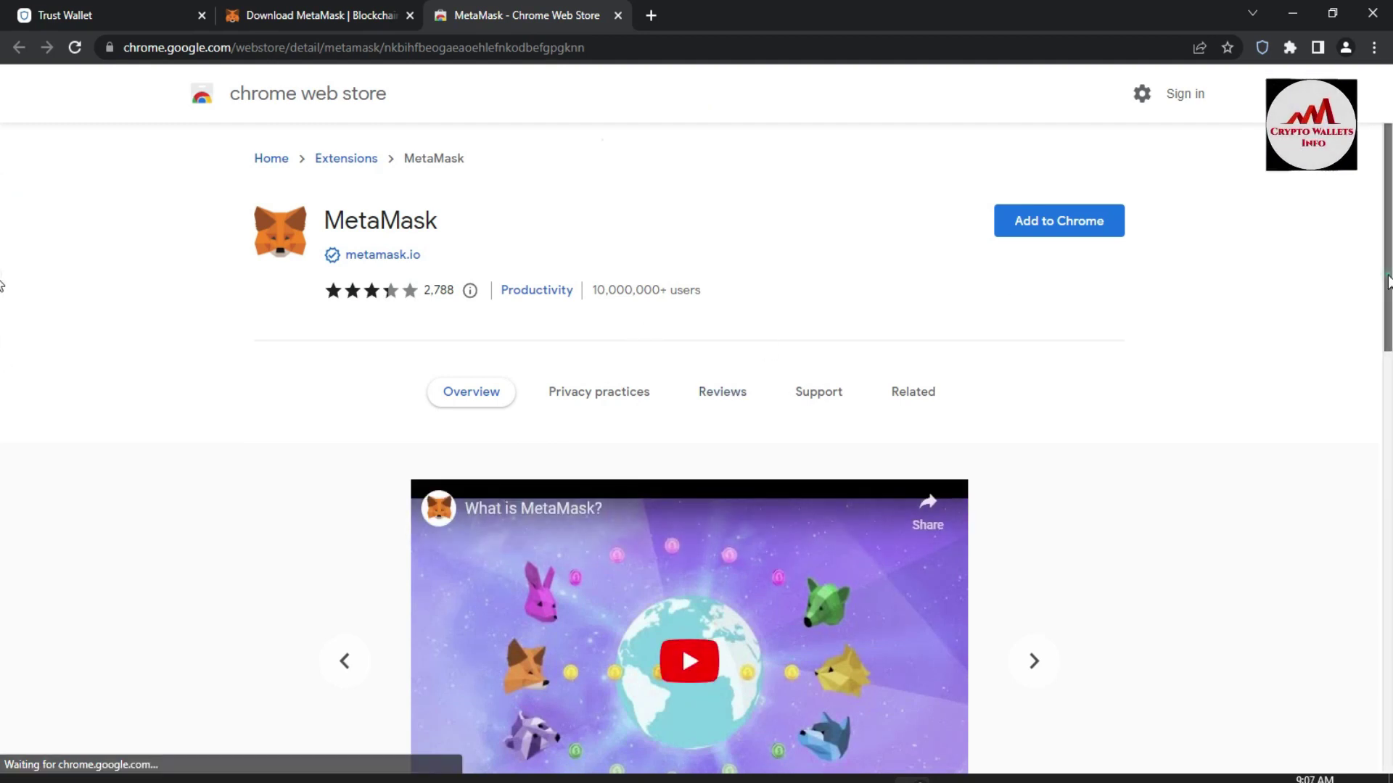
- Add the MetaMask extension to Chrome, confirming with Add extension
scroll(3, 377, down, 6)
scroll(4, 435, up, 6)
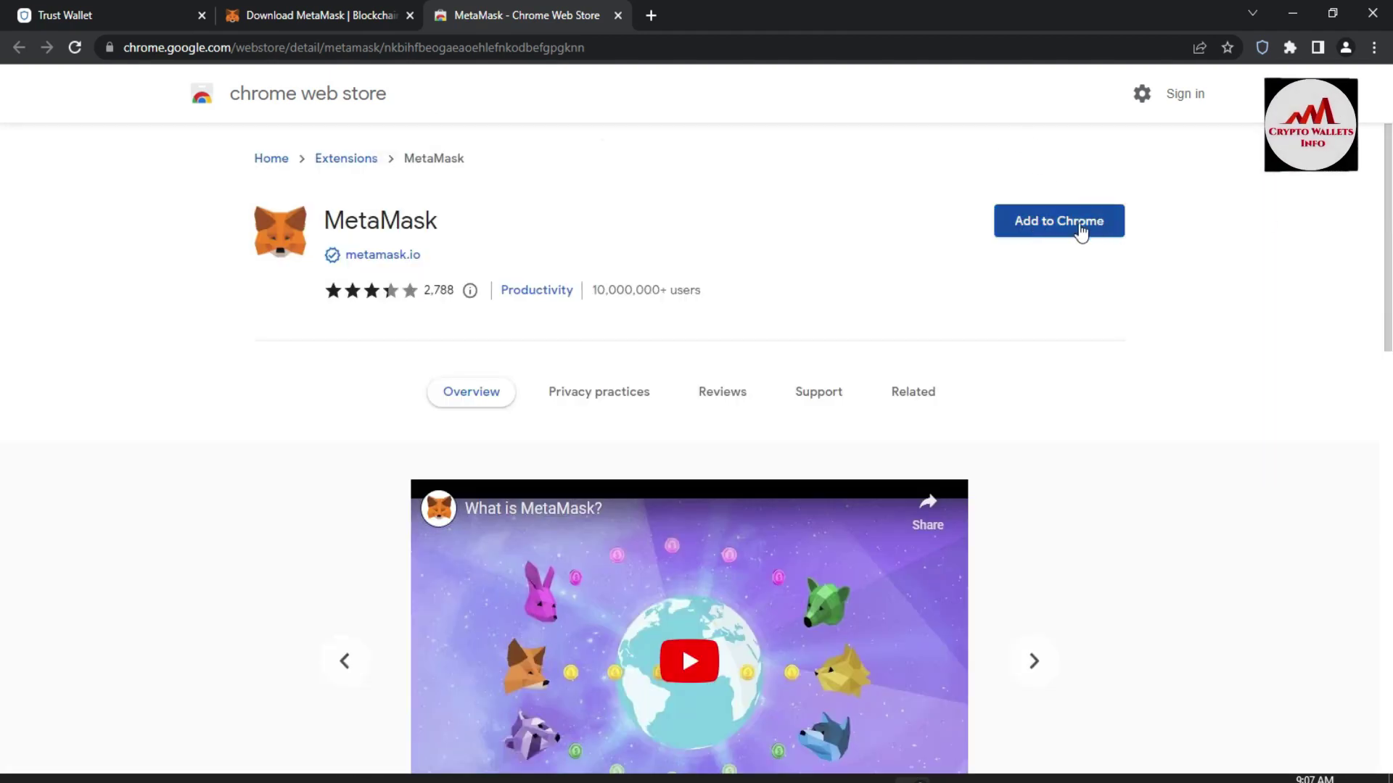
click(1096, 226)
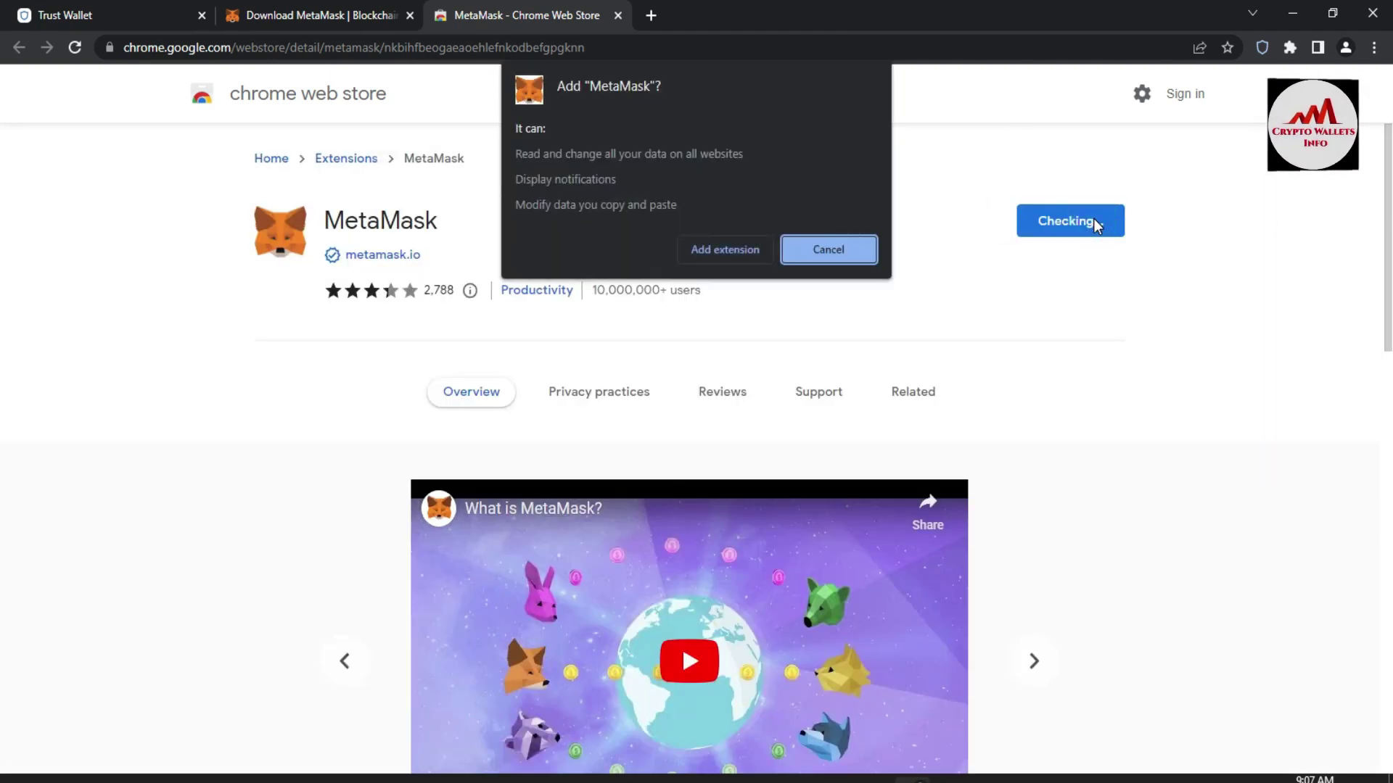
click(713, 252)
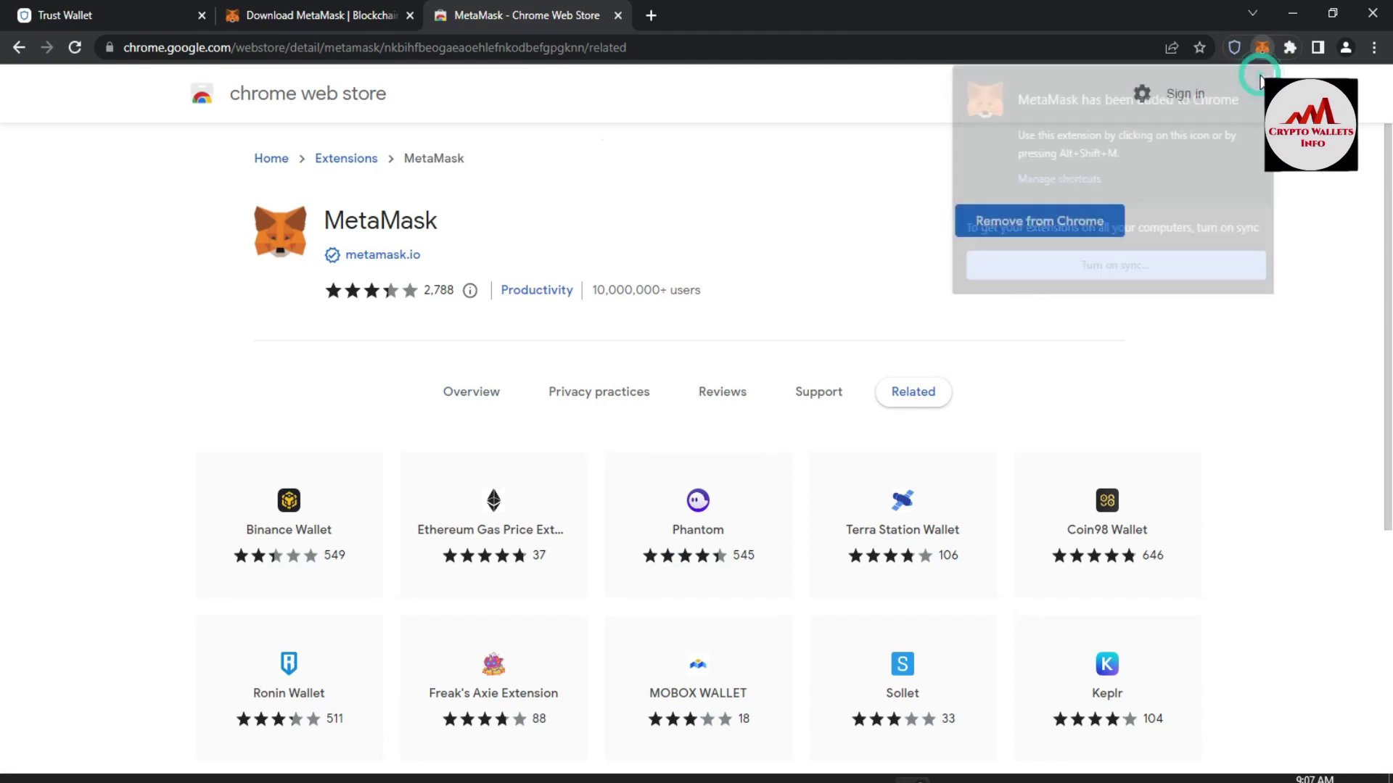
- Pin MetaMask to the toolbar, begin setup, and agree to share anonymous usage data
click(1291, 50)
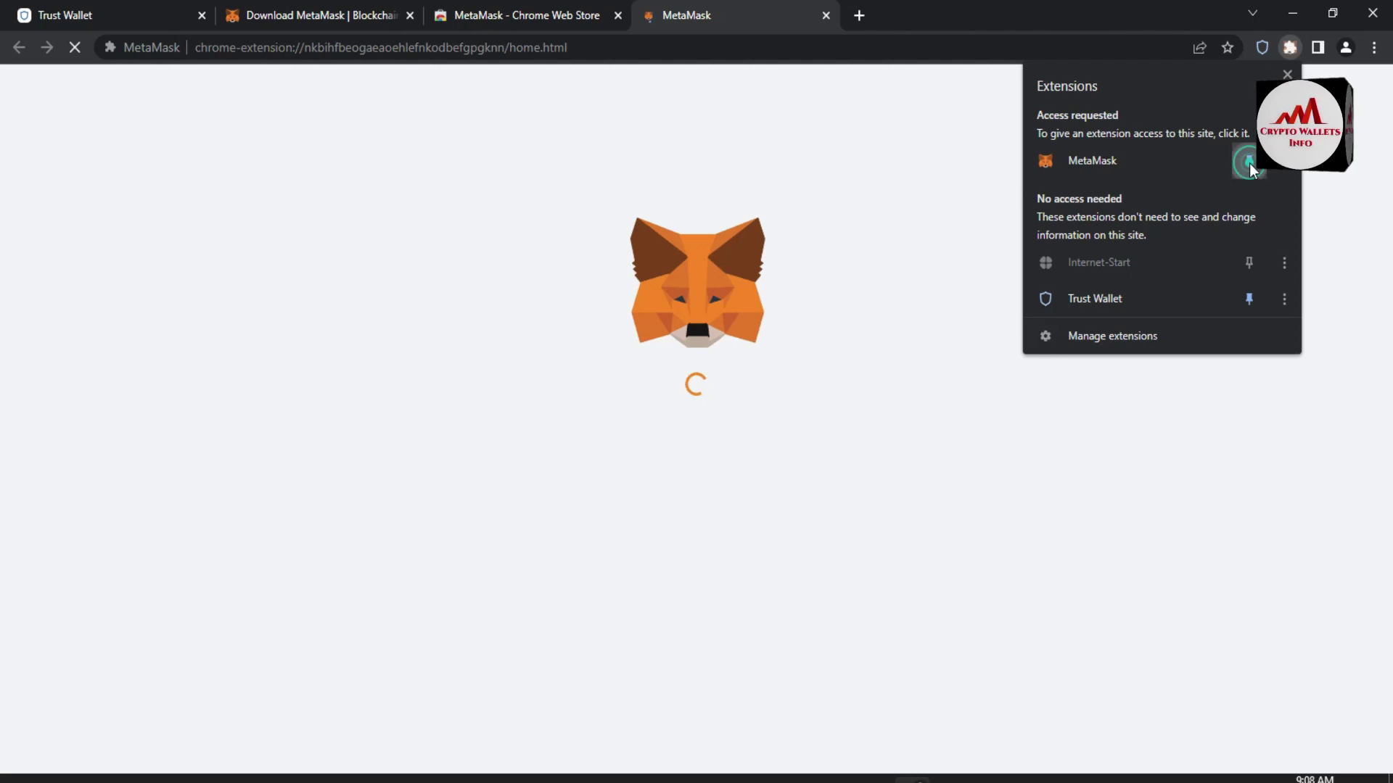
click(1249, 164)
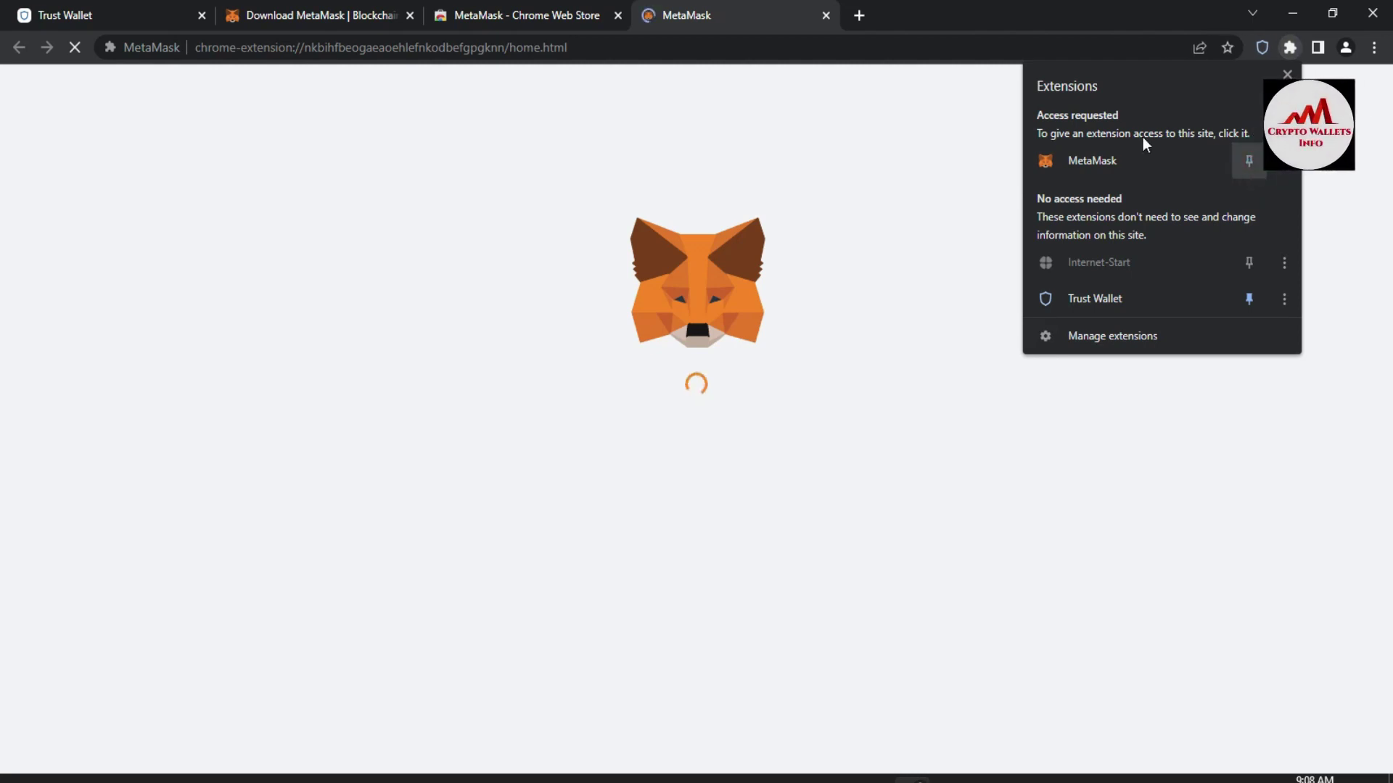
click(746, 24)
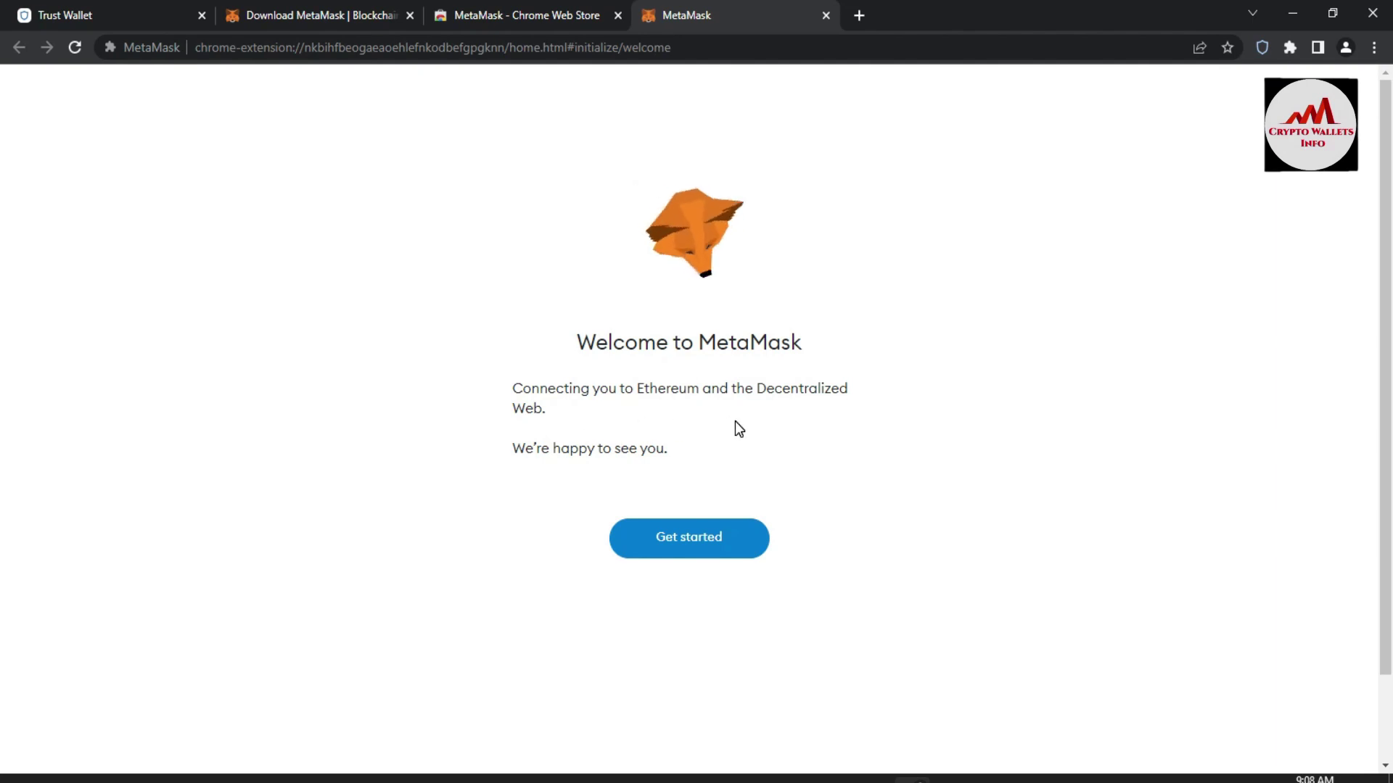
click(693, 541)
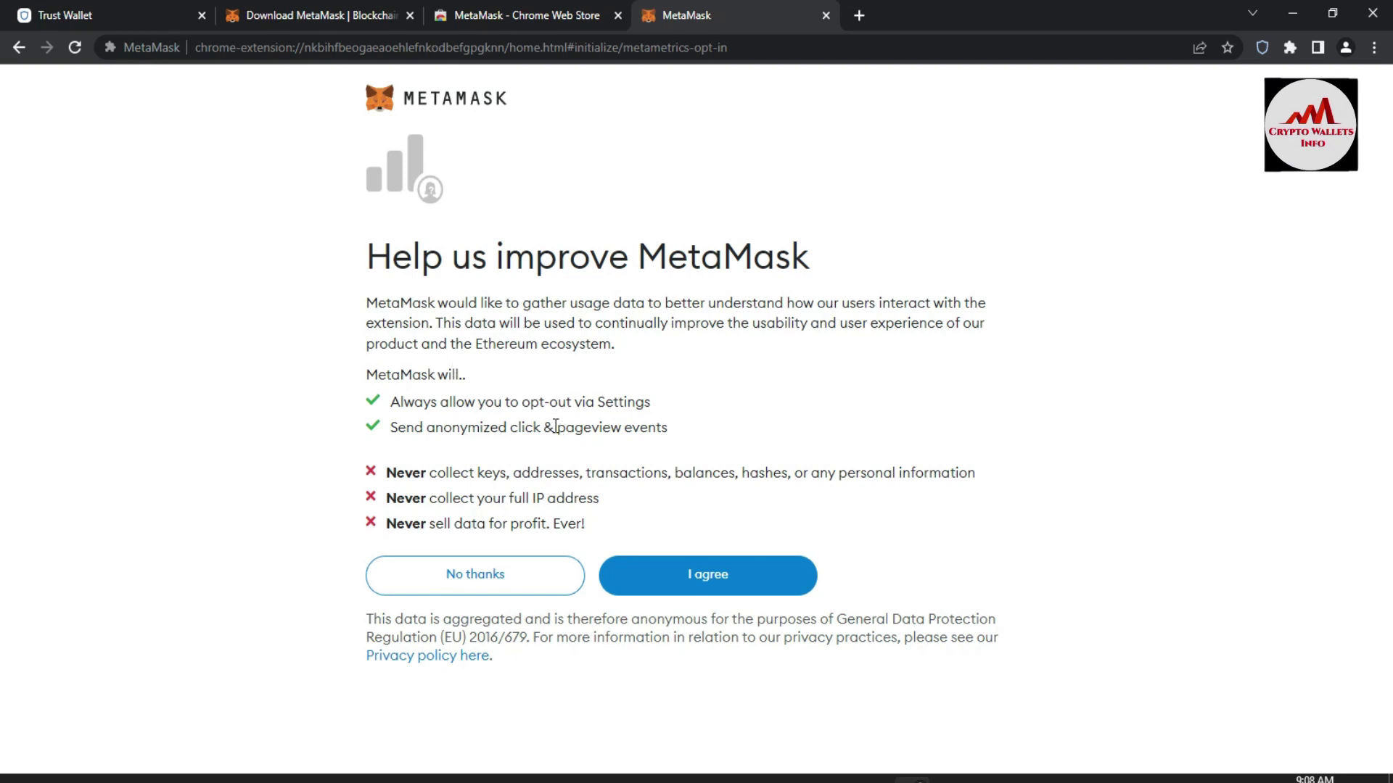
click(722, 589)
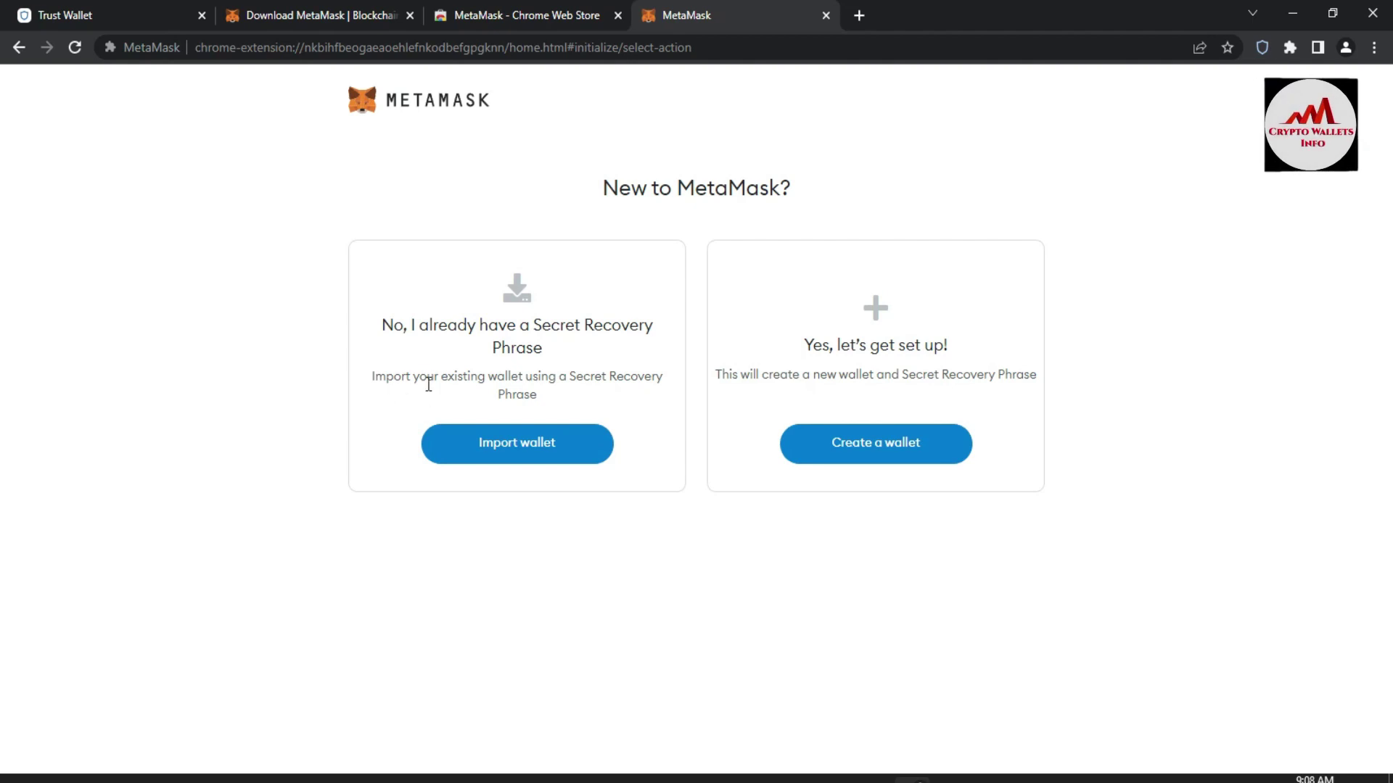
- Choose to import an existing wallet in MetaMask using a 12-word recovery phrase
click(513, 443)
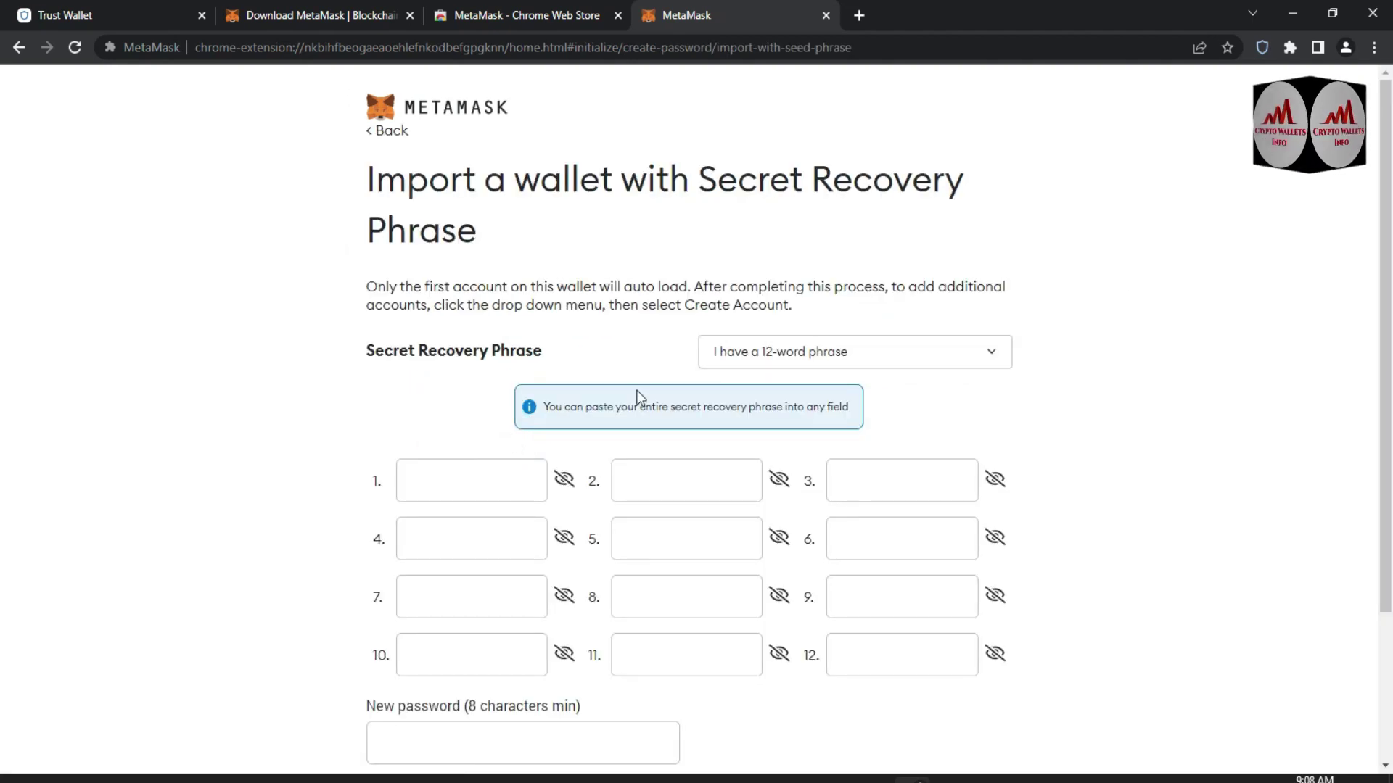
scroll(3, 332, down, 2)
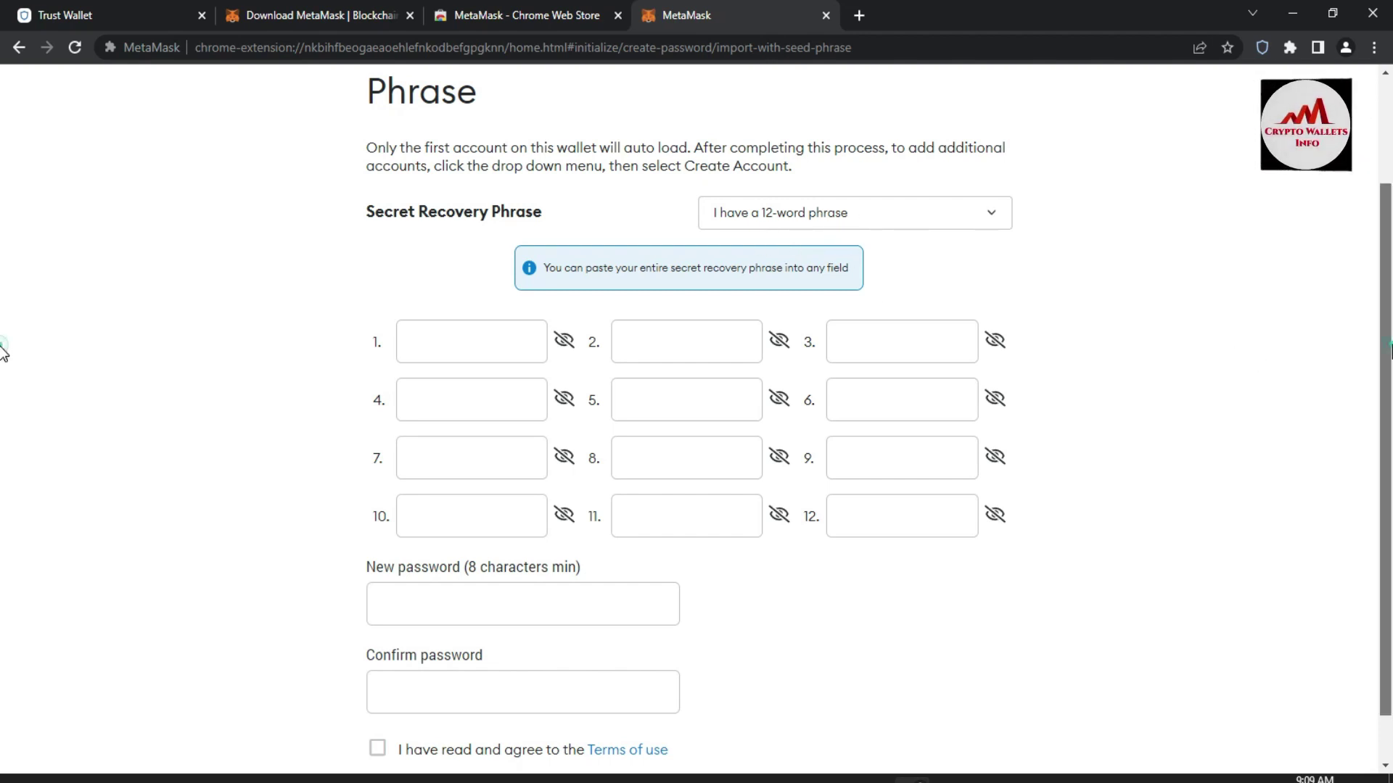
drag(1385, 345, 1386, 386)
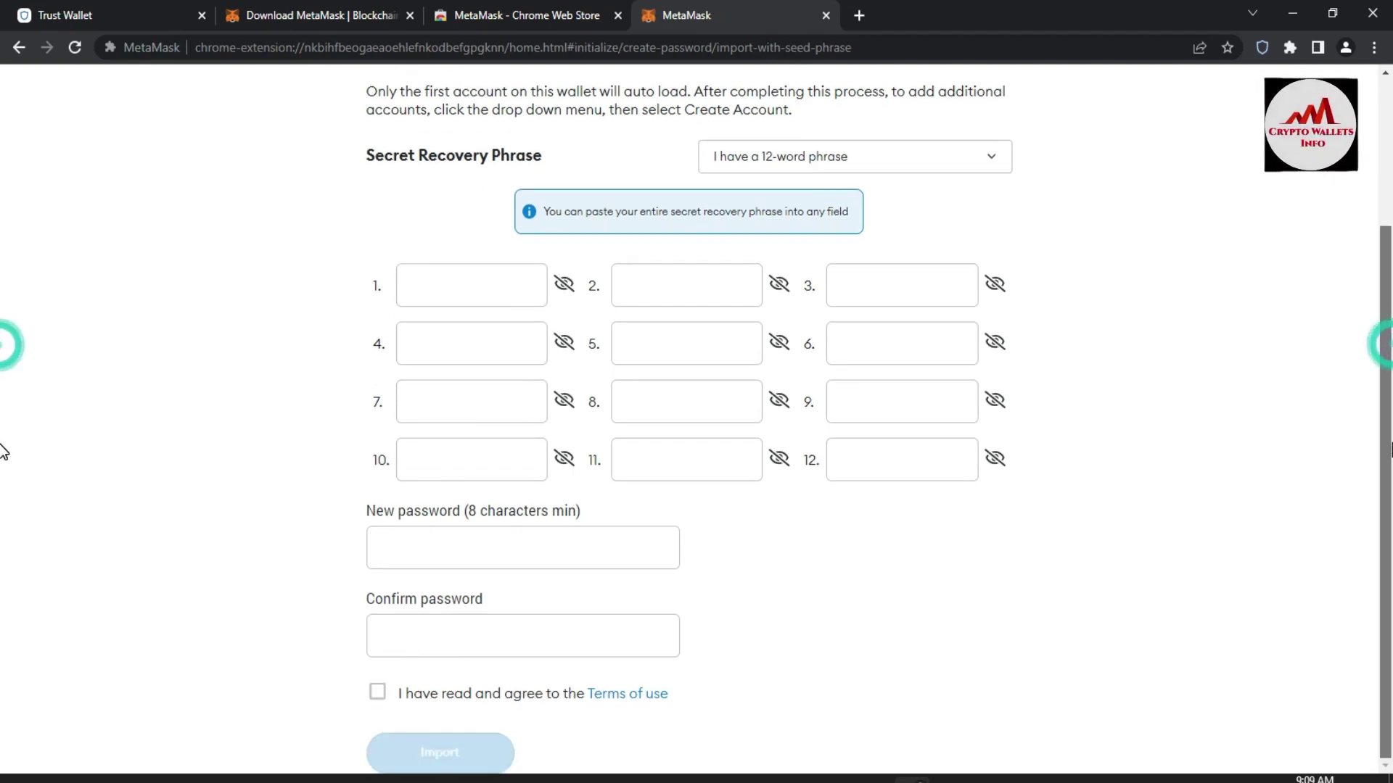
click(991, 153)
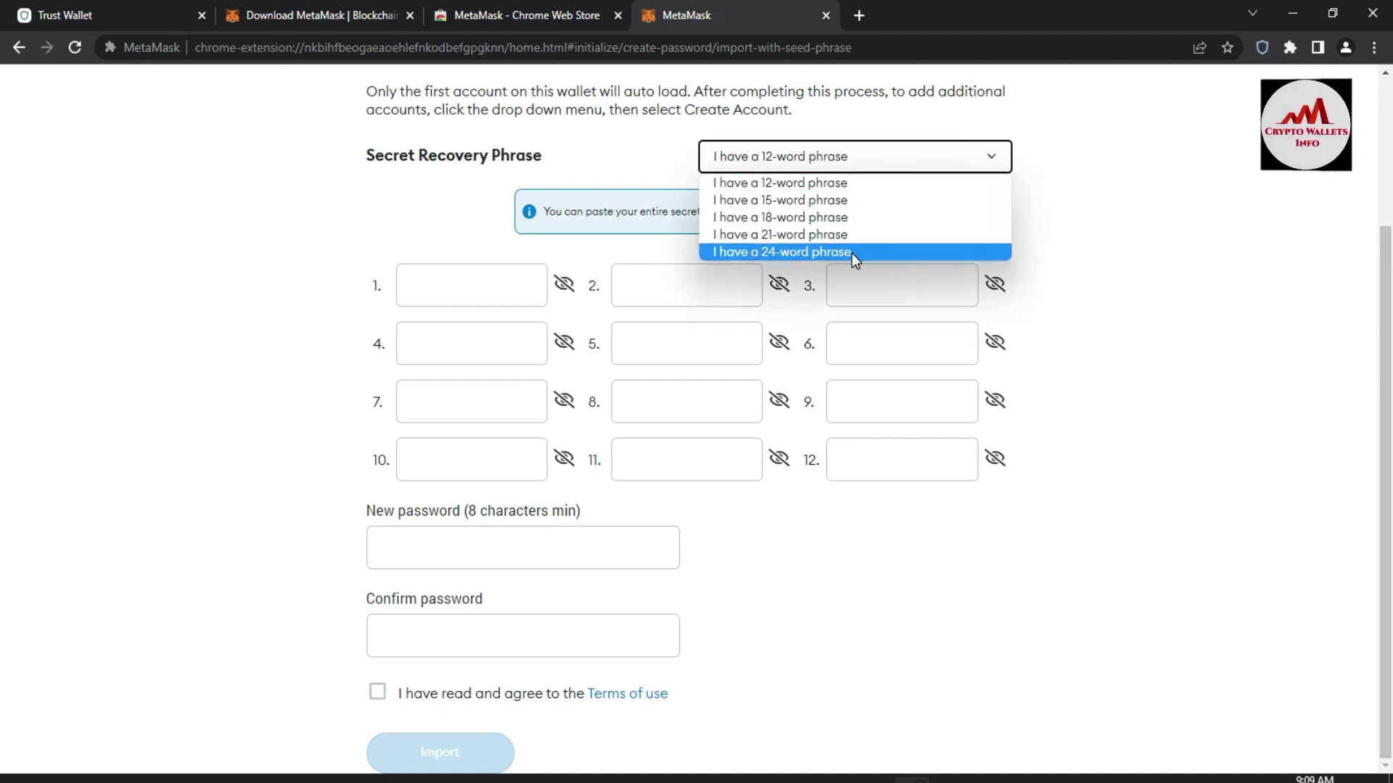
click(836, 187)
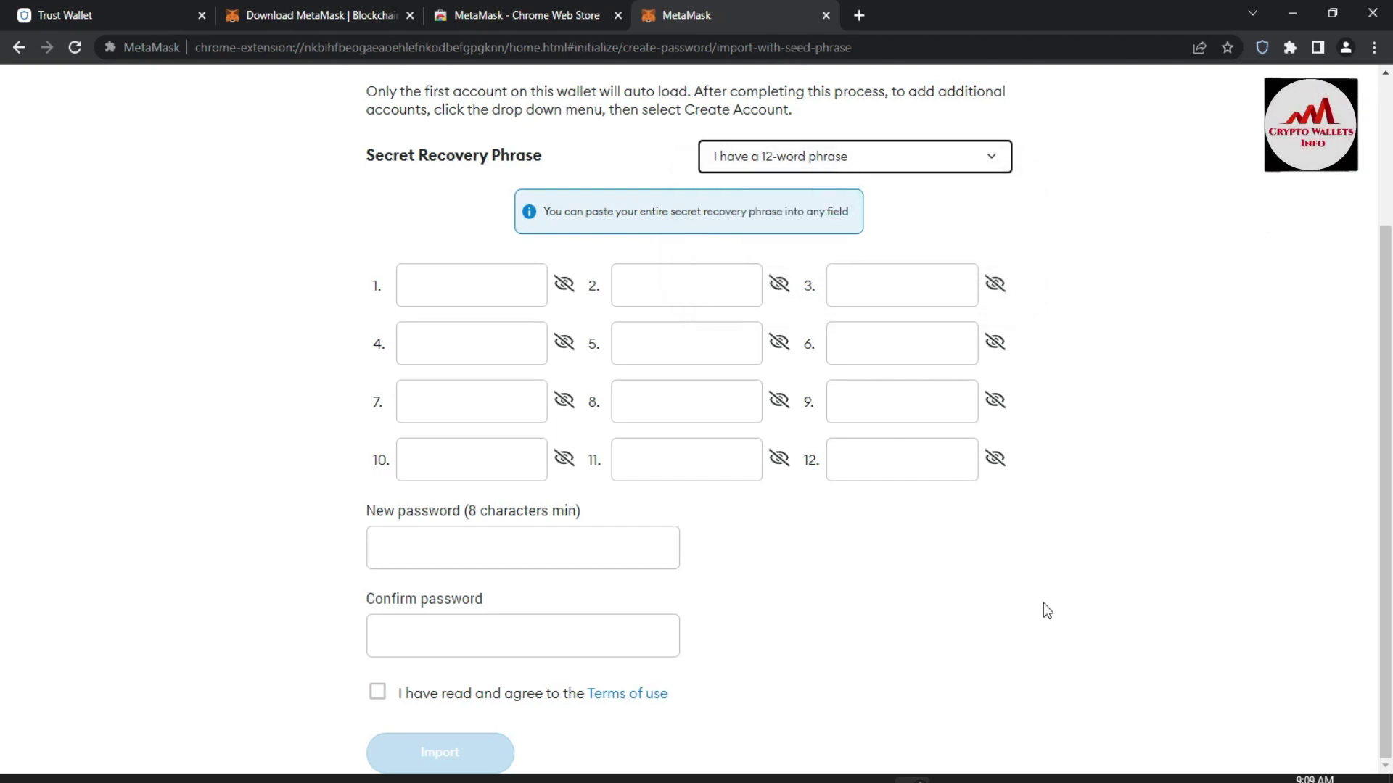
- Check the Notepad windows holding the phrase, then return to the MetaMask phrase-entry page
mouse_move(758, 779)
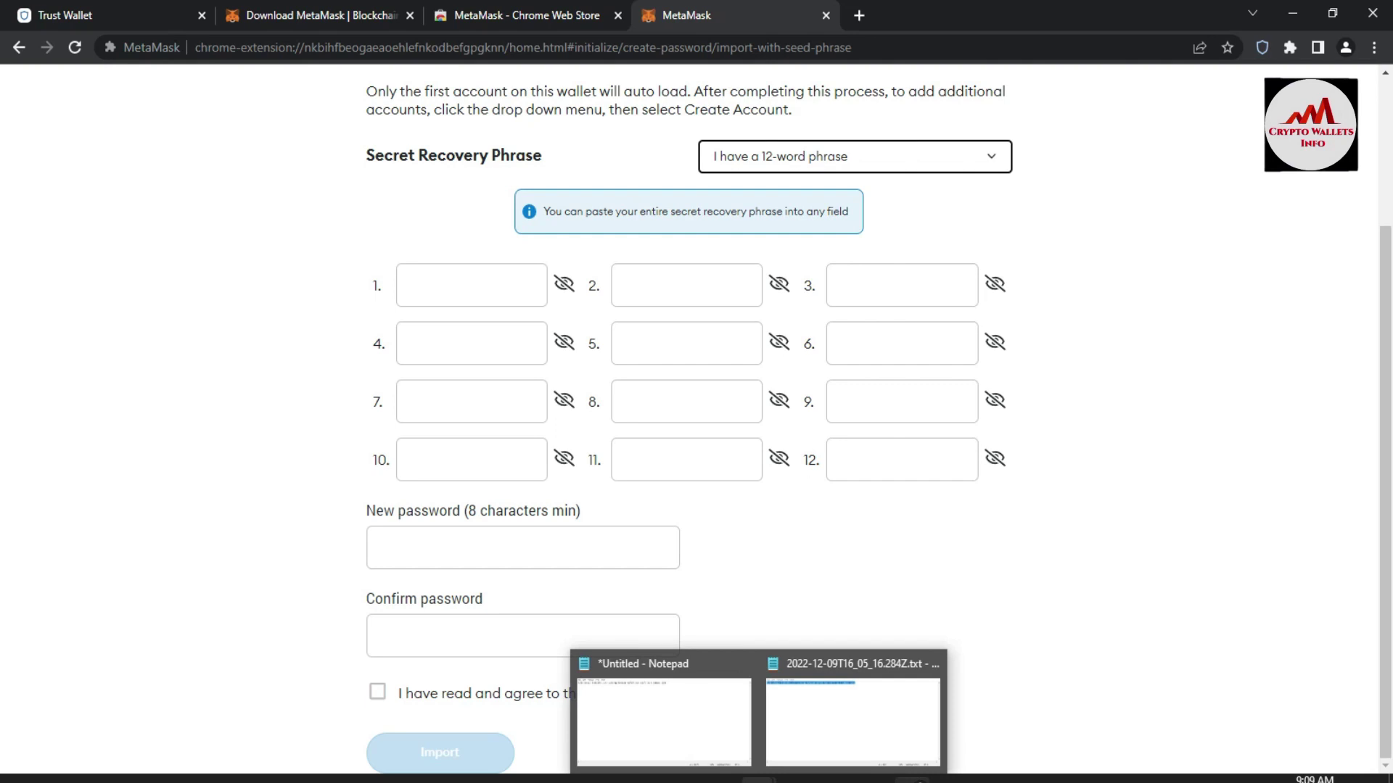
click(652, 730)
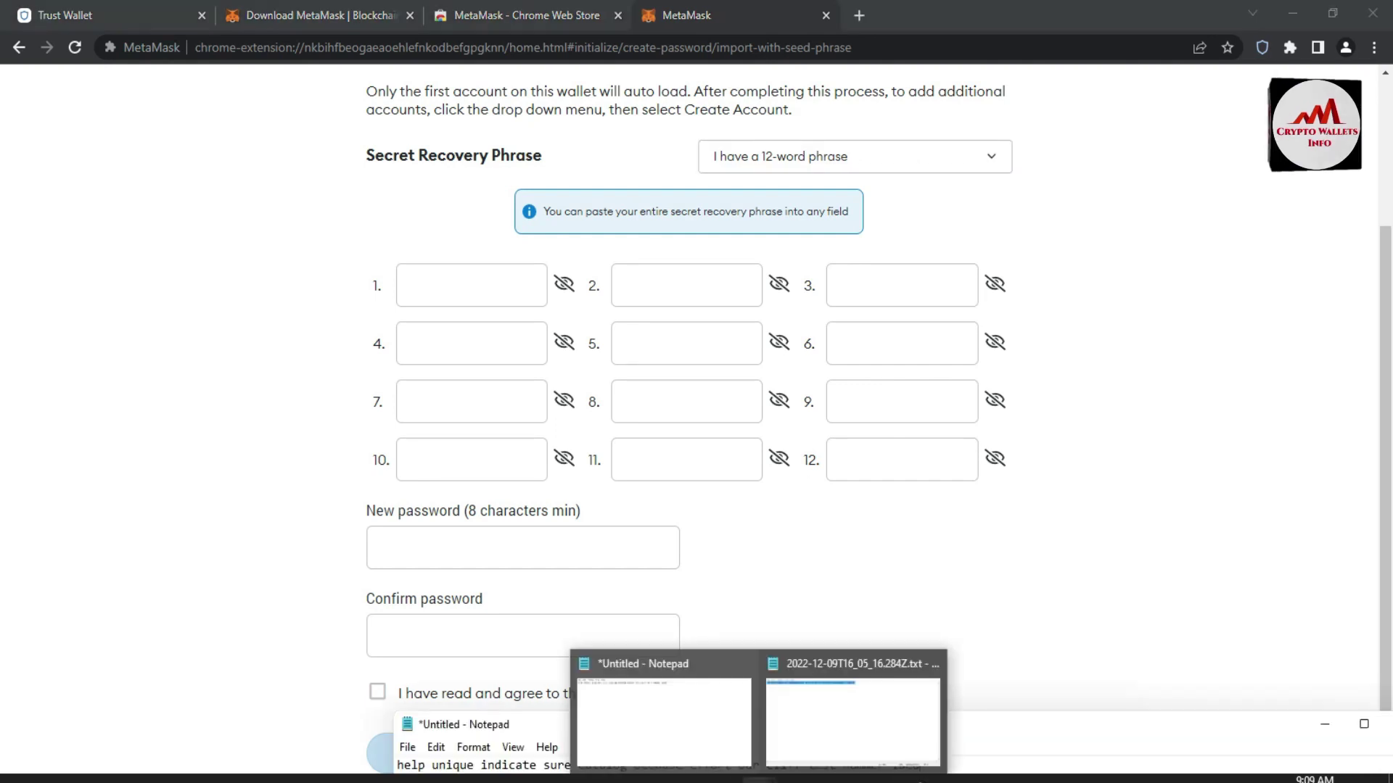
click(811, 733)
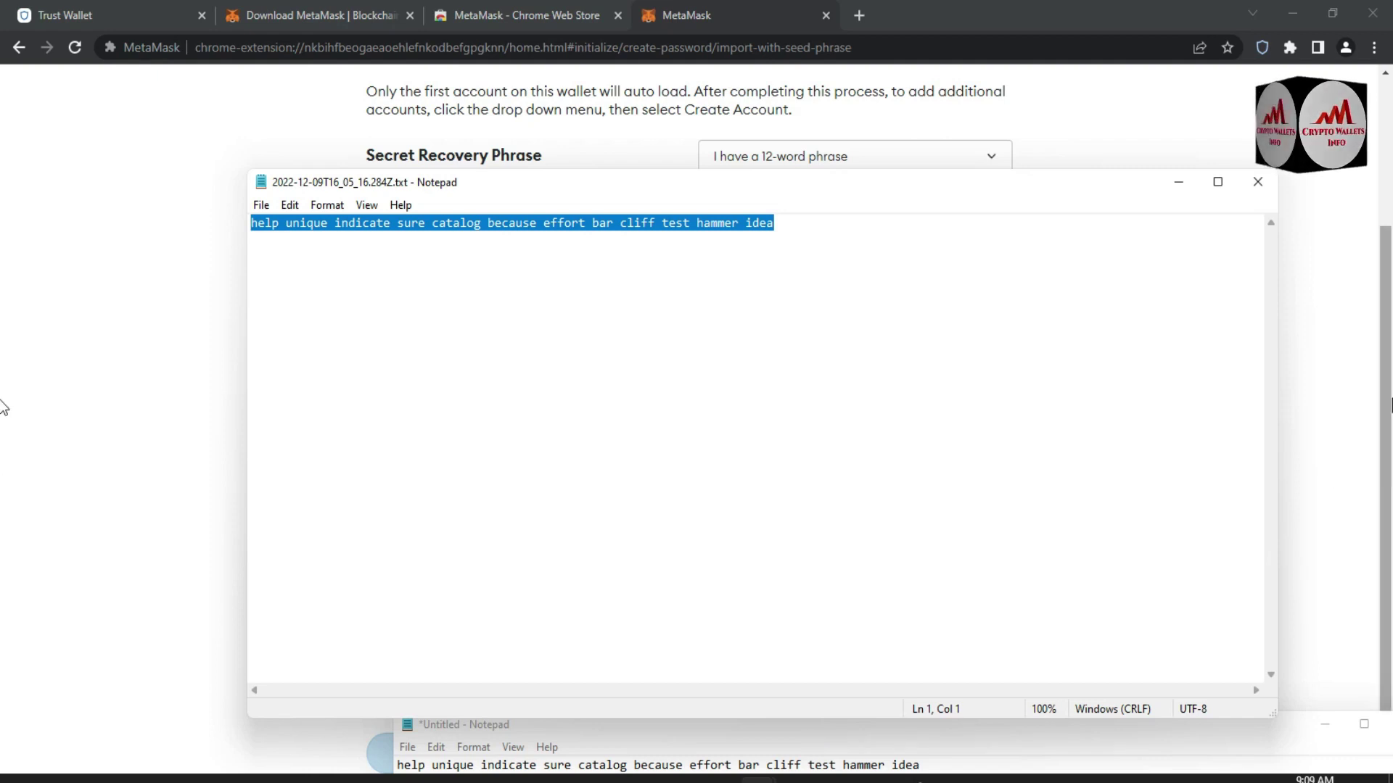
click(1330, 334)
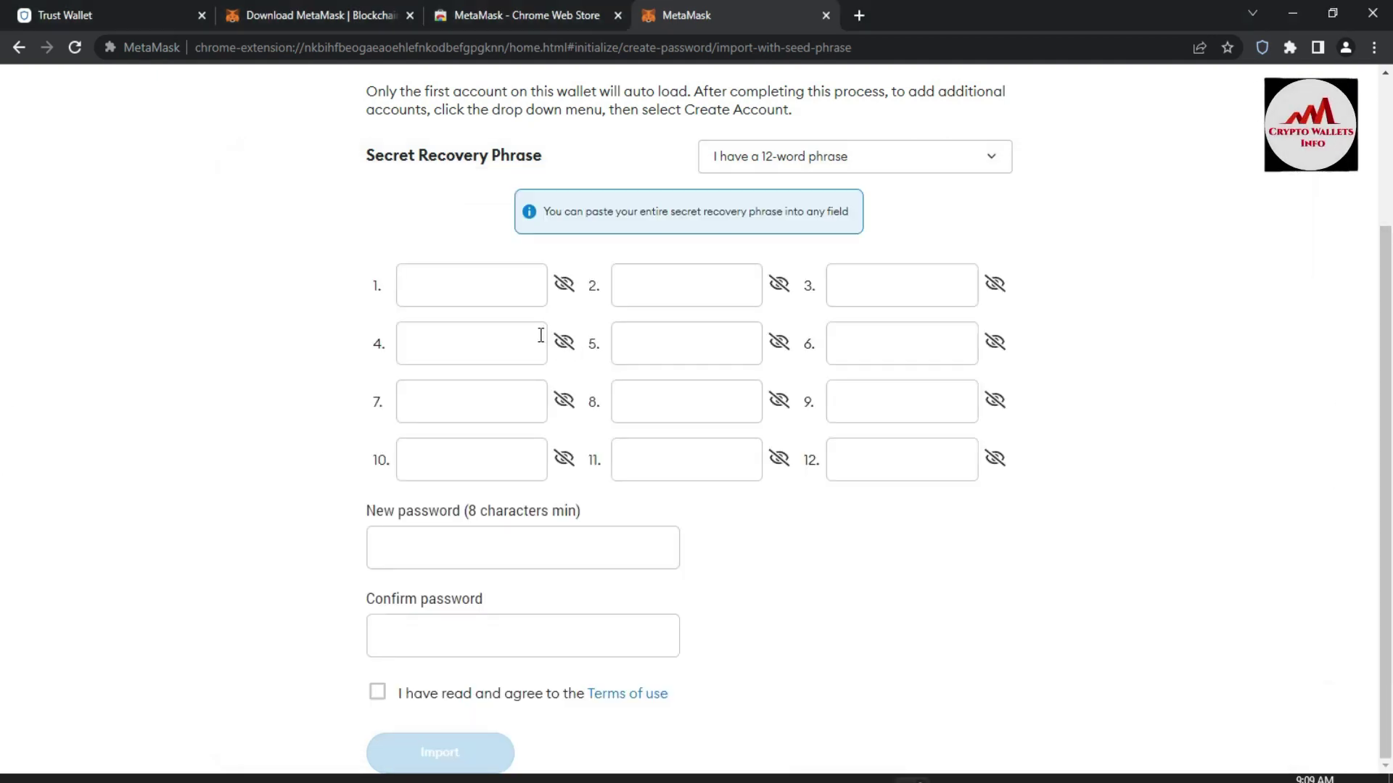
- Paste the 12-word recovery phrase, then enter and confirm a new wallet password
click(496, 294)
key(ctrl+v)
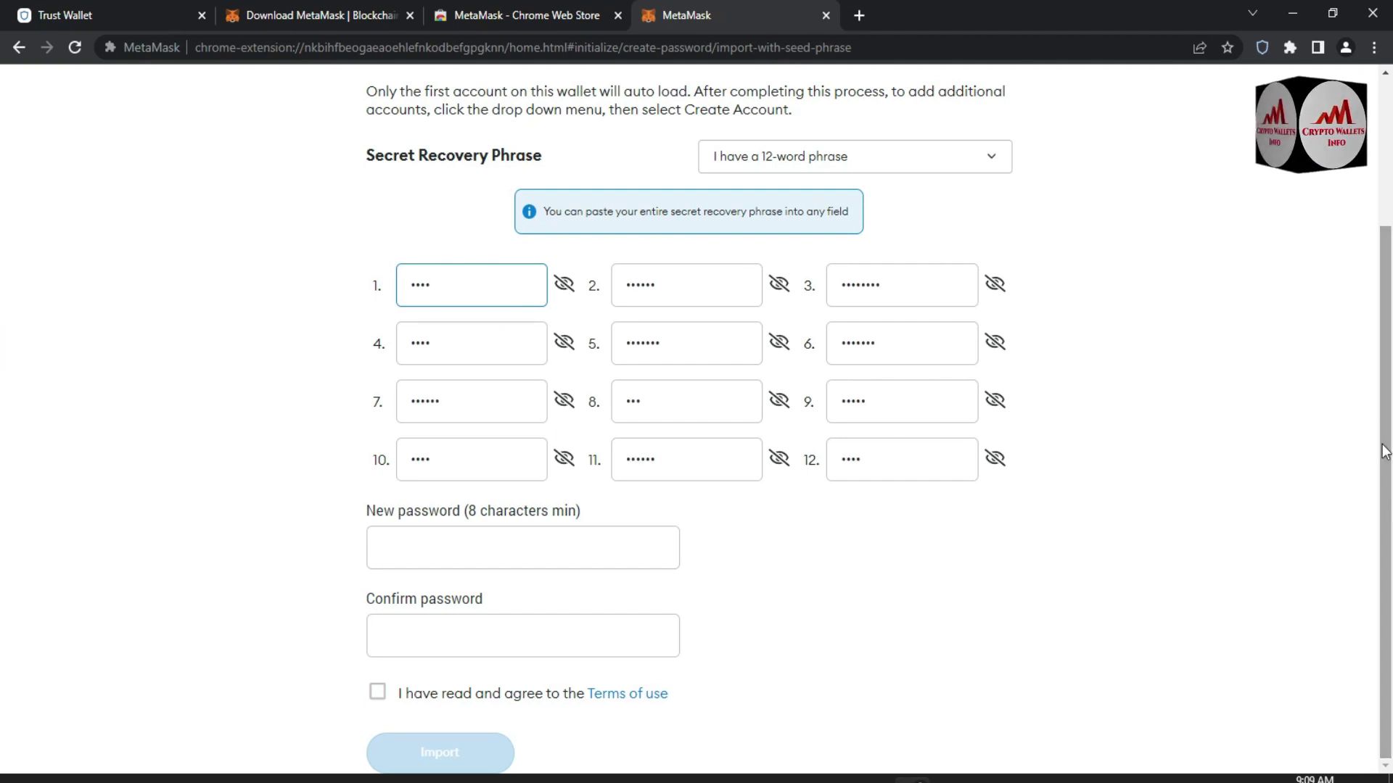
click(507, 566)
text(aaaaa)
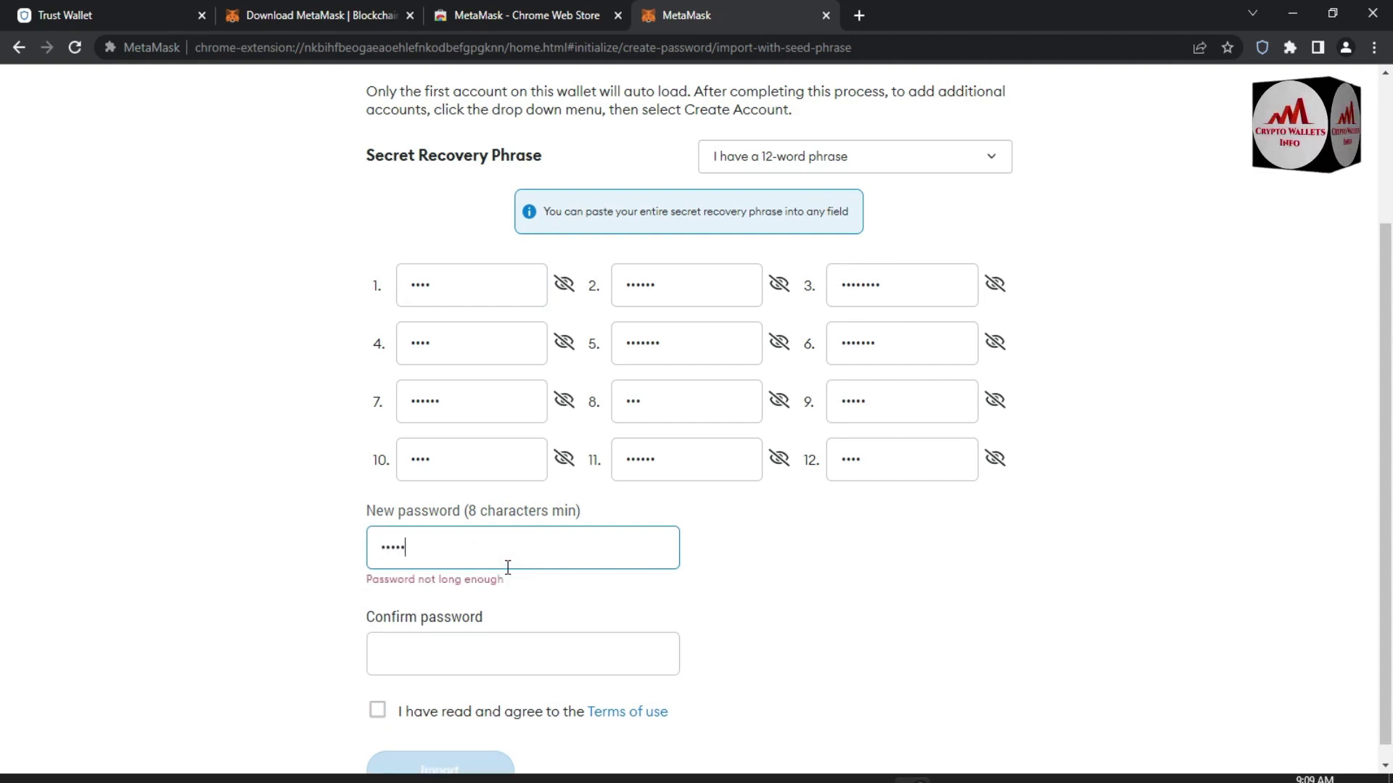
text(aaaa)
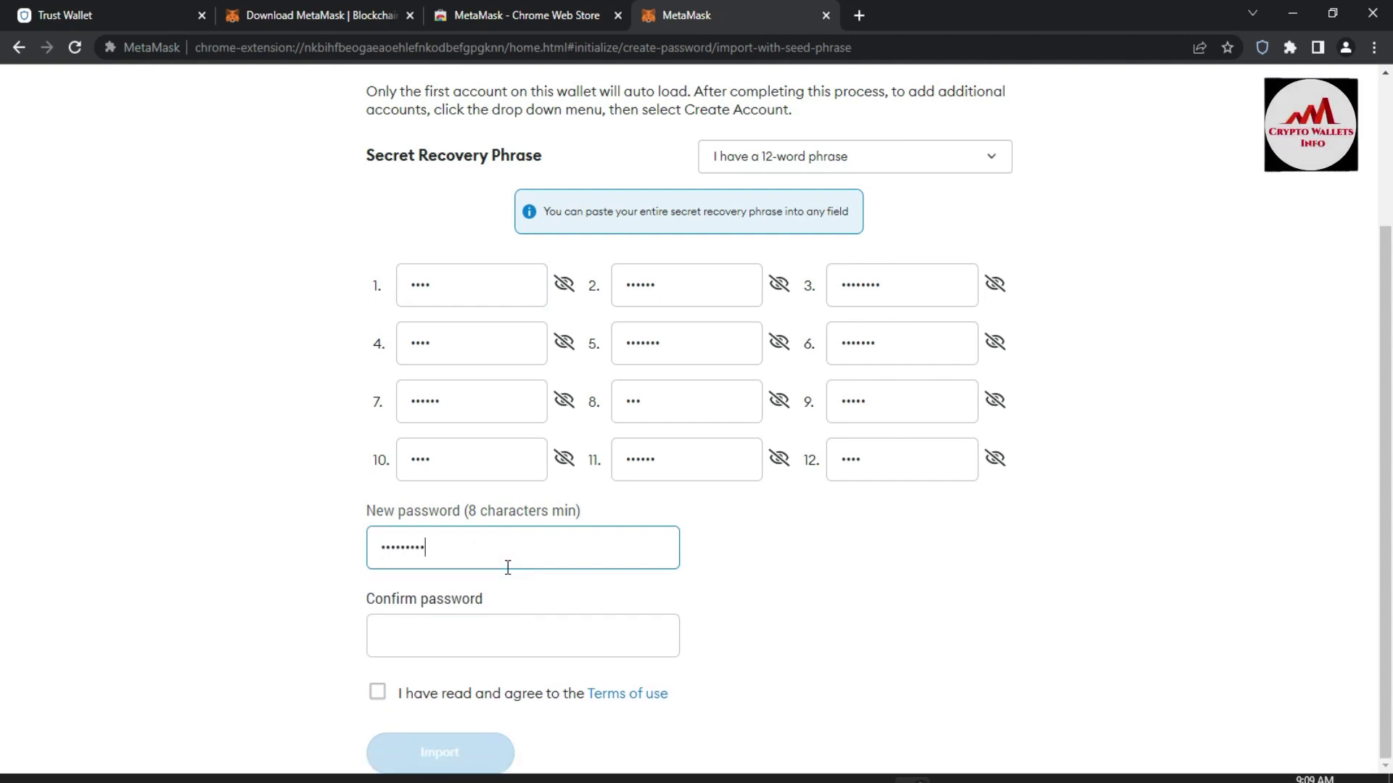
text(aa)
key(Tab)
text(aaaaa)
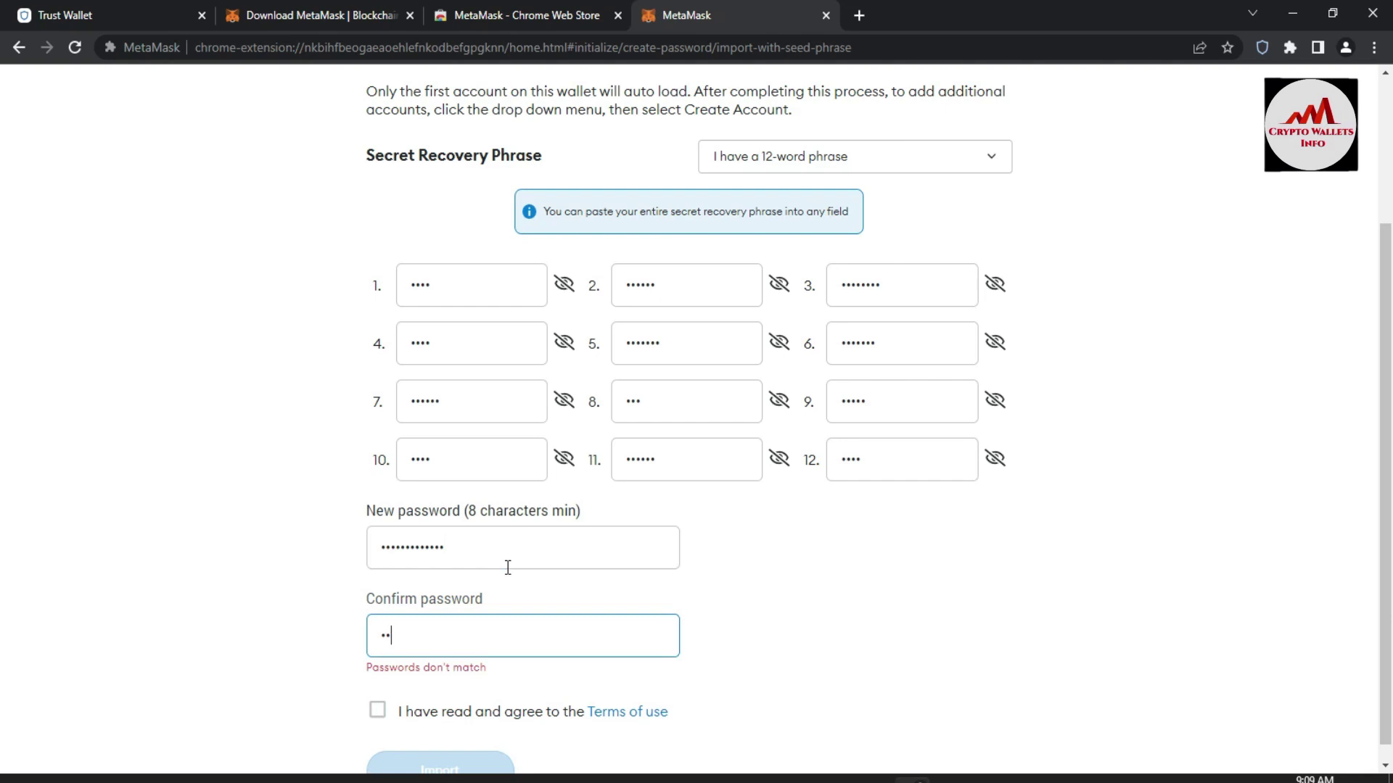
text(aa)
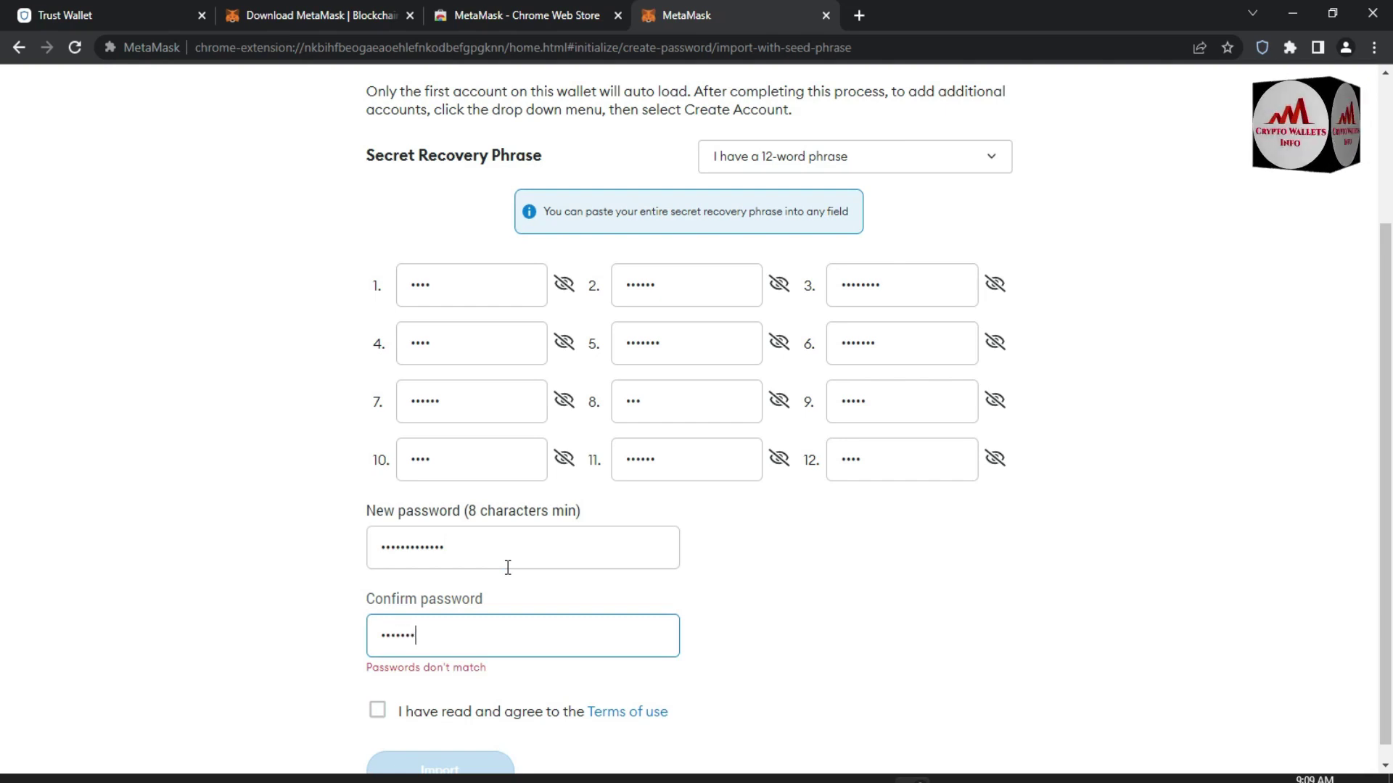
text(aaaa)
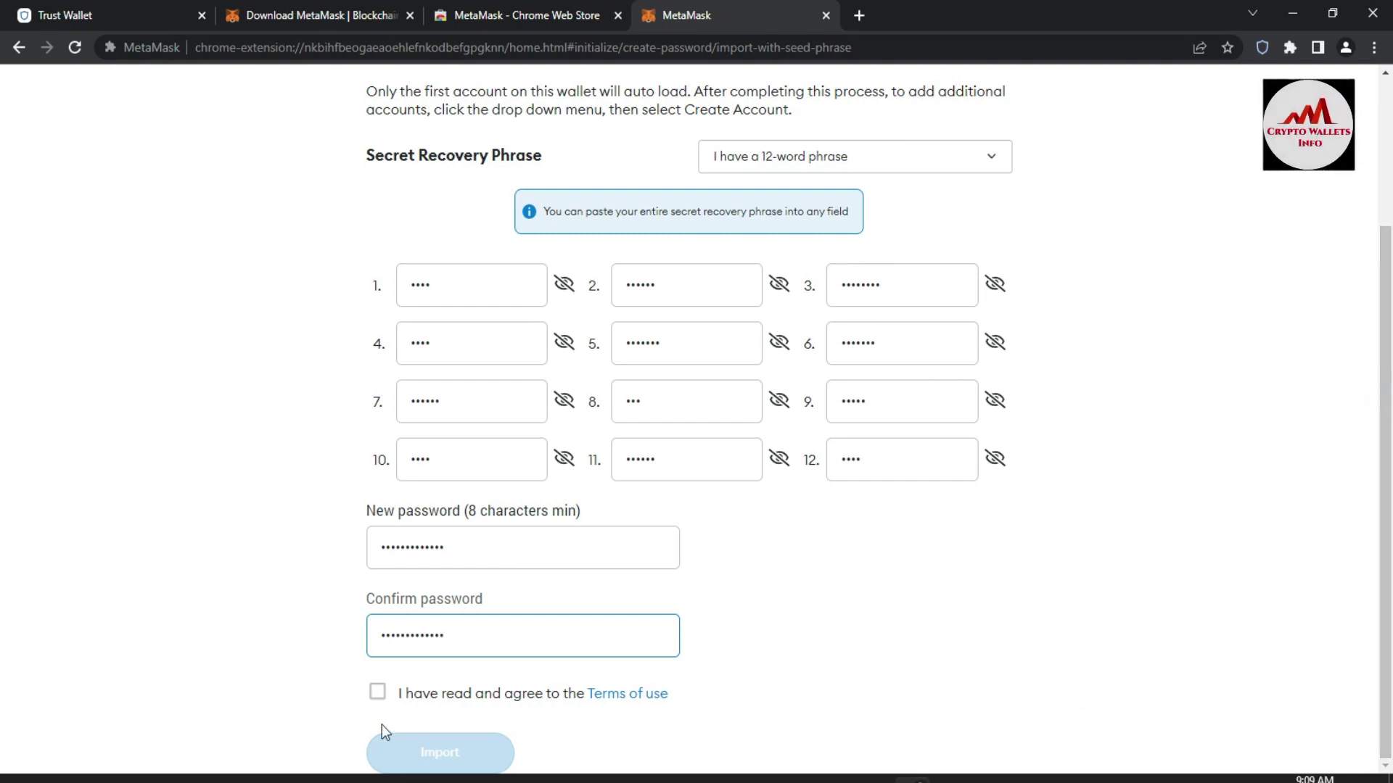
- Agree to the terms of use and import the wallet
click(377, 703)
click(377, 692)
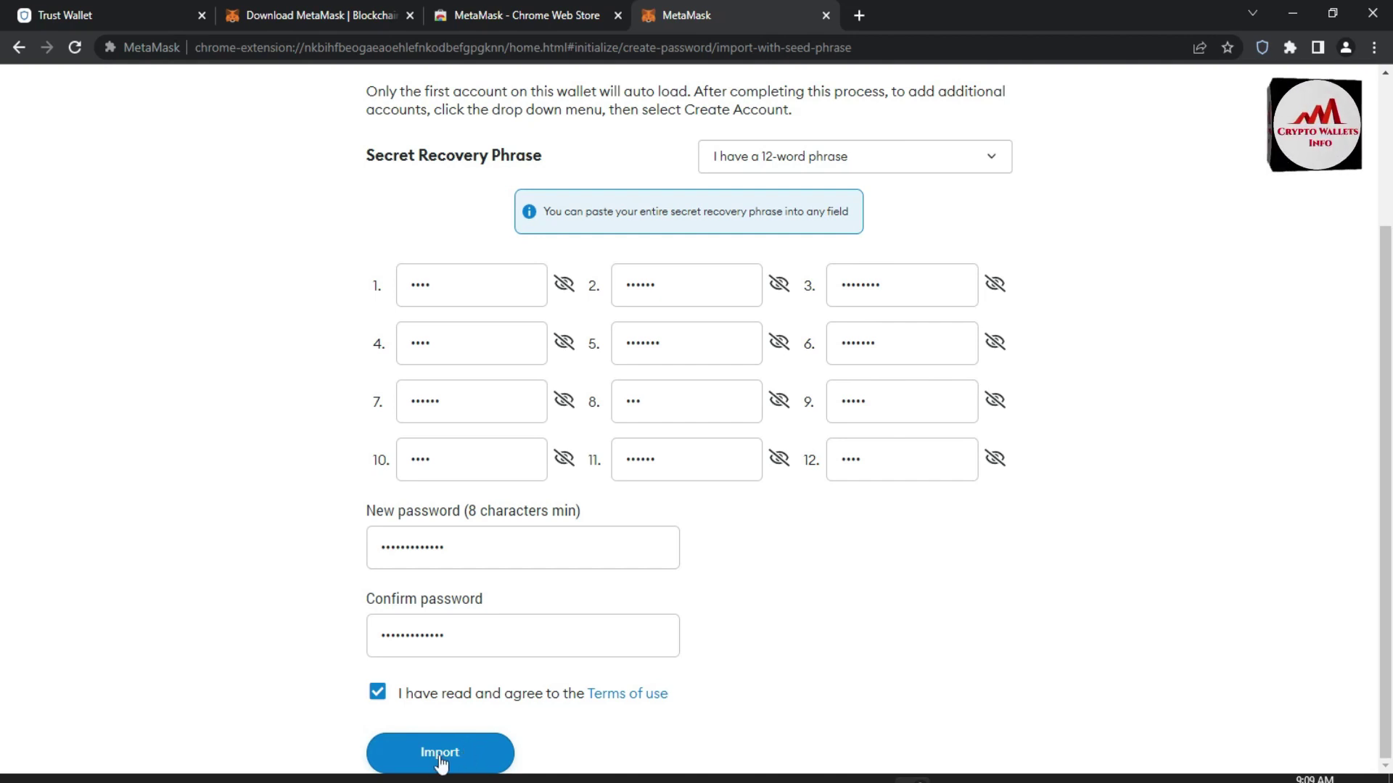
click(460, 747)
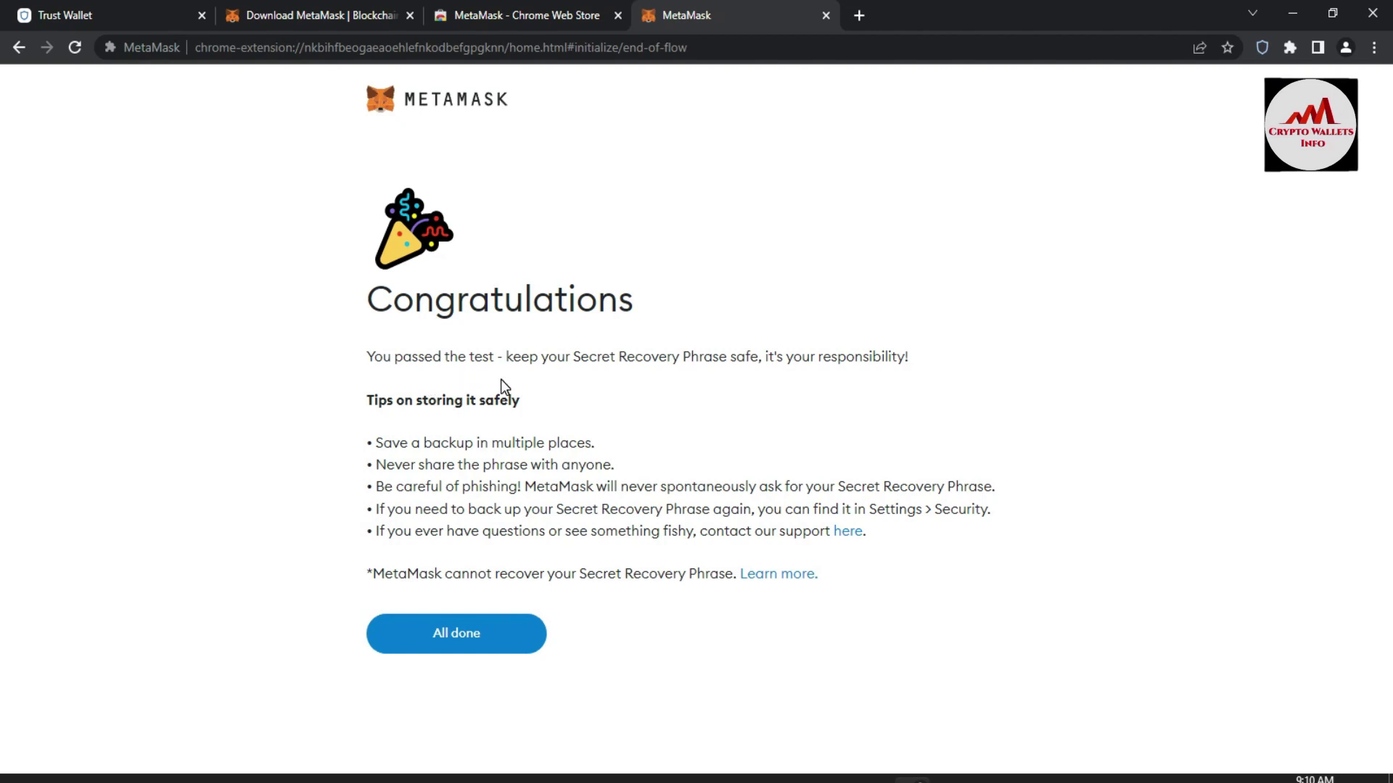
- Finish setup, copy the Account 1 address, and bring the timestamped Notepad notes file forward
click(454, 640)
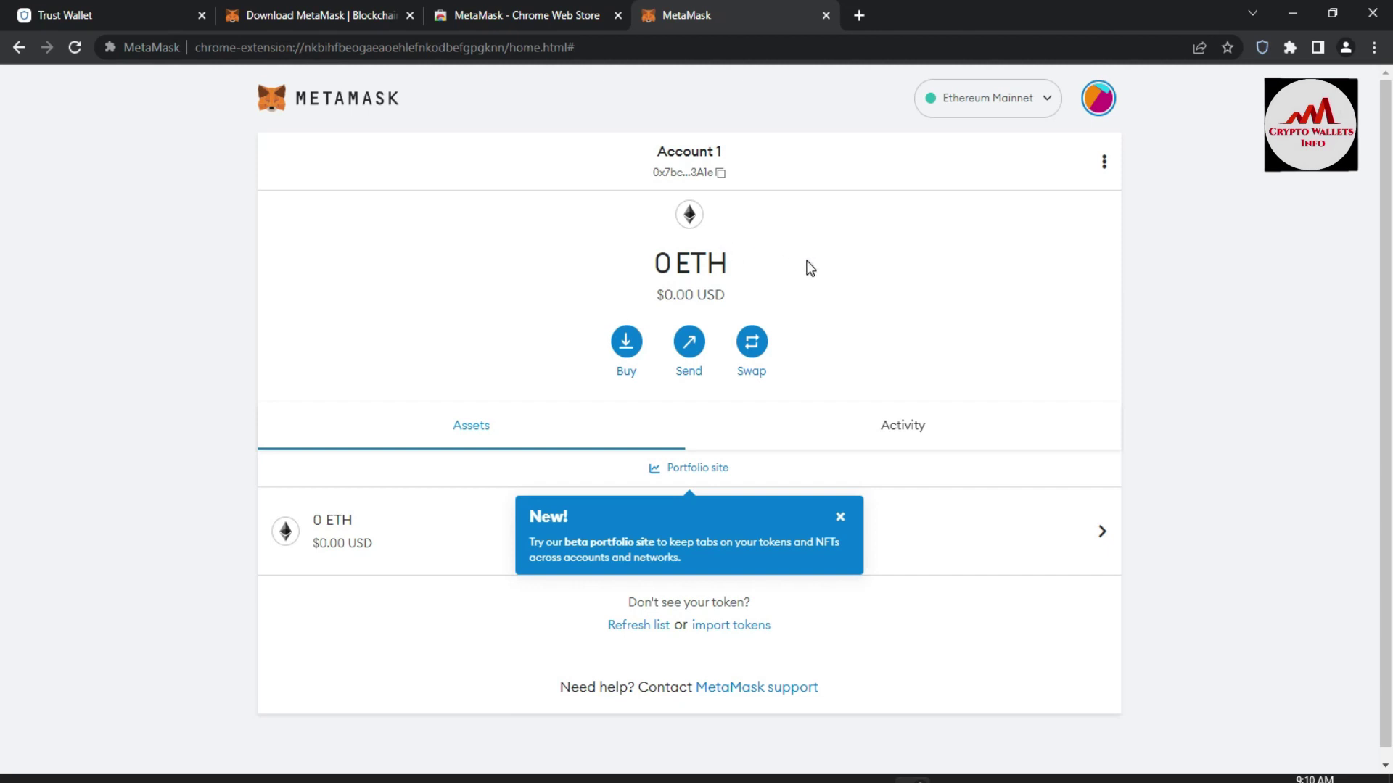
click(721, 174)
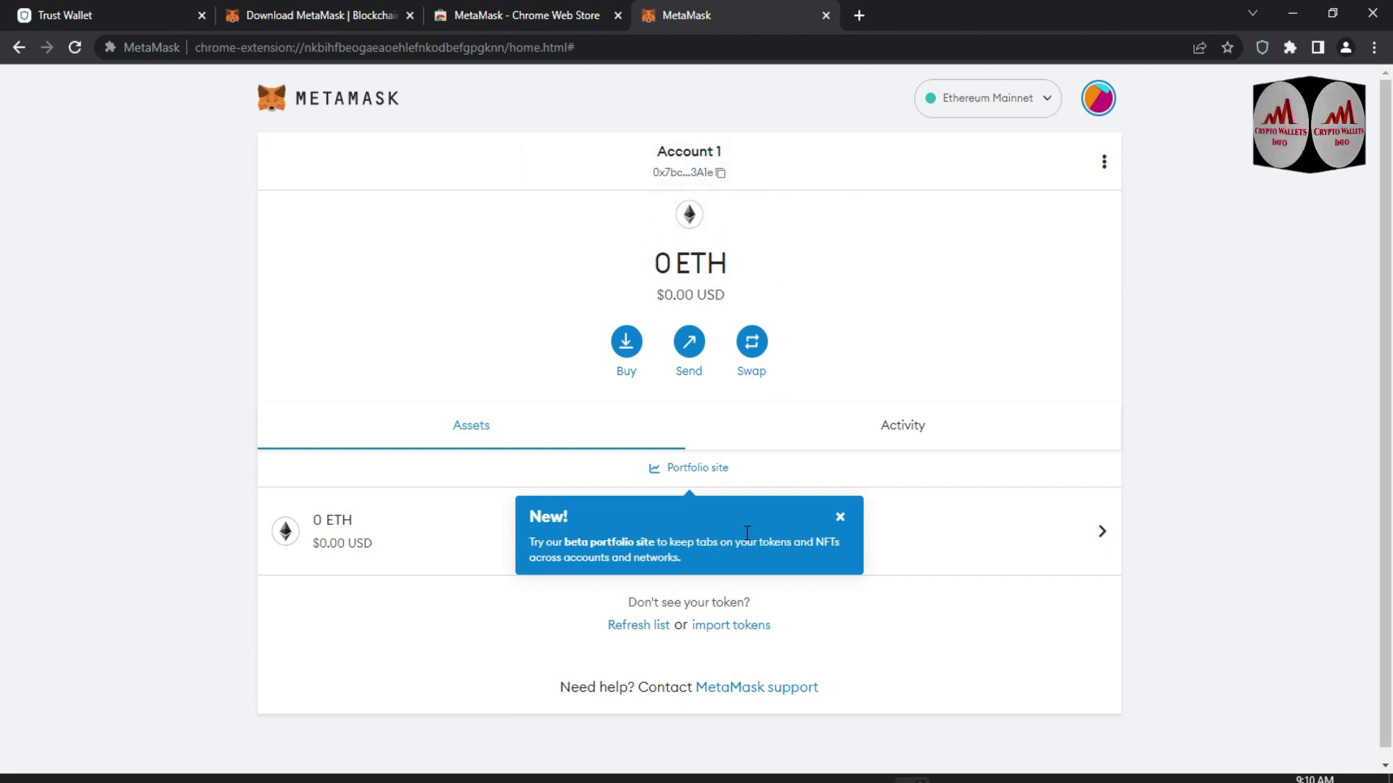
mouse_move(758, 779)
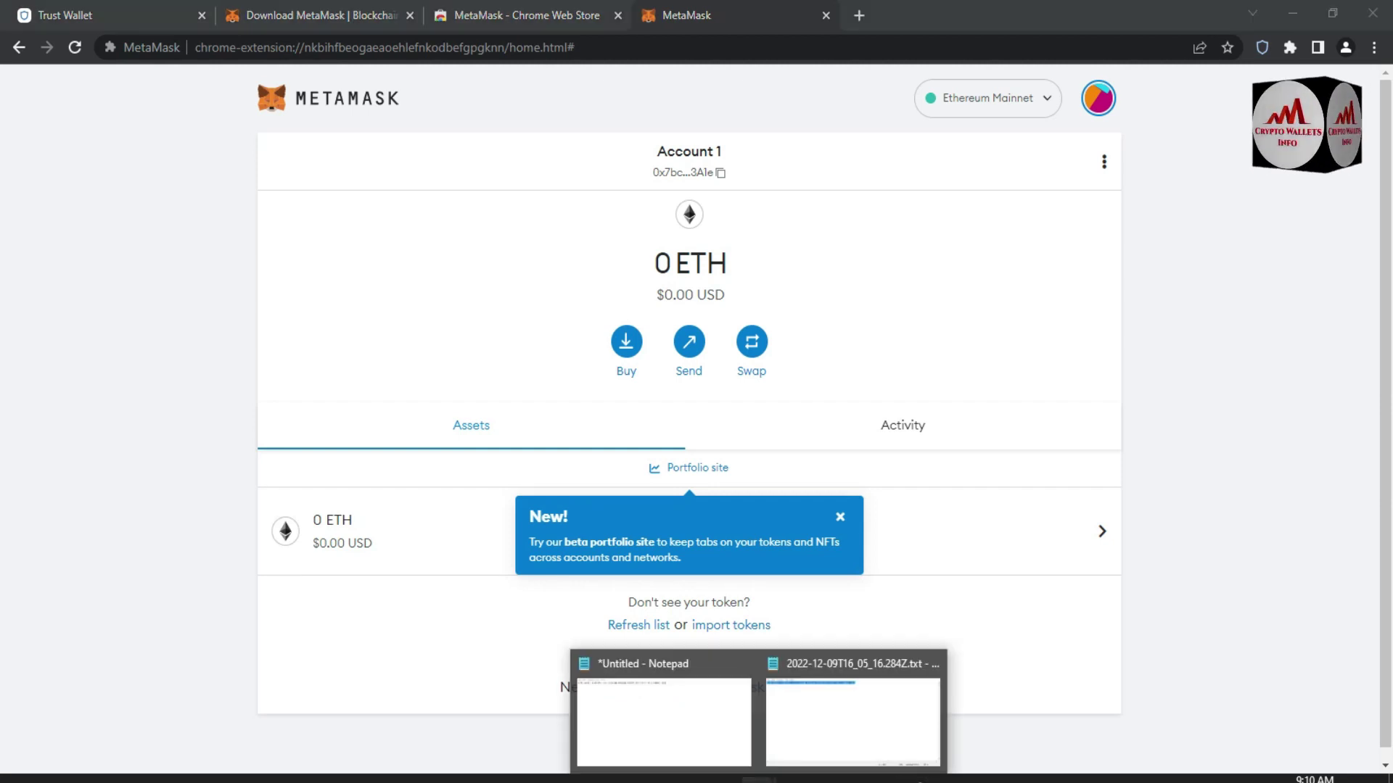
click(662, 723)
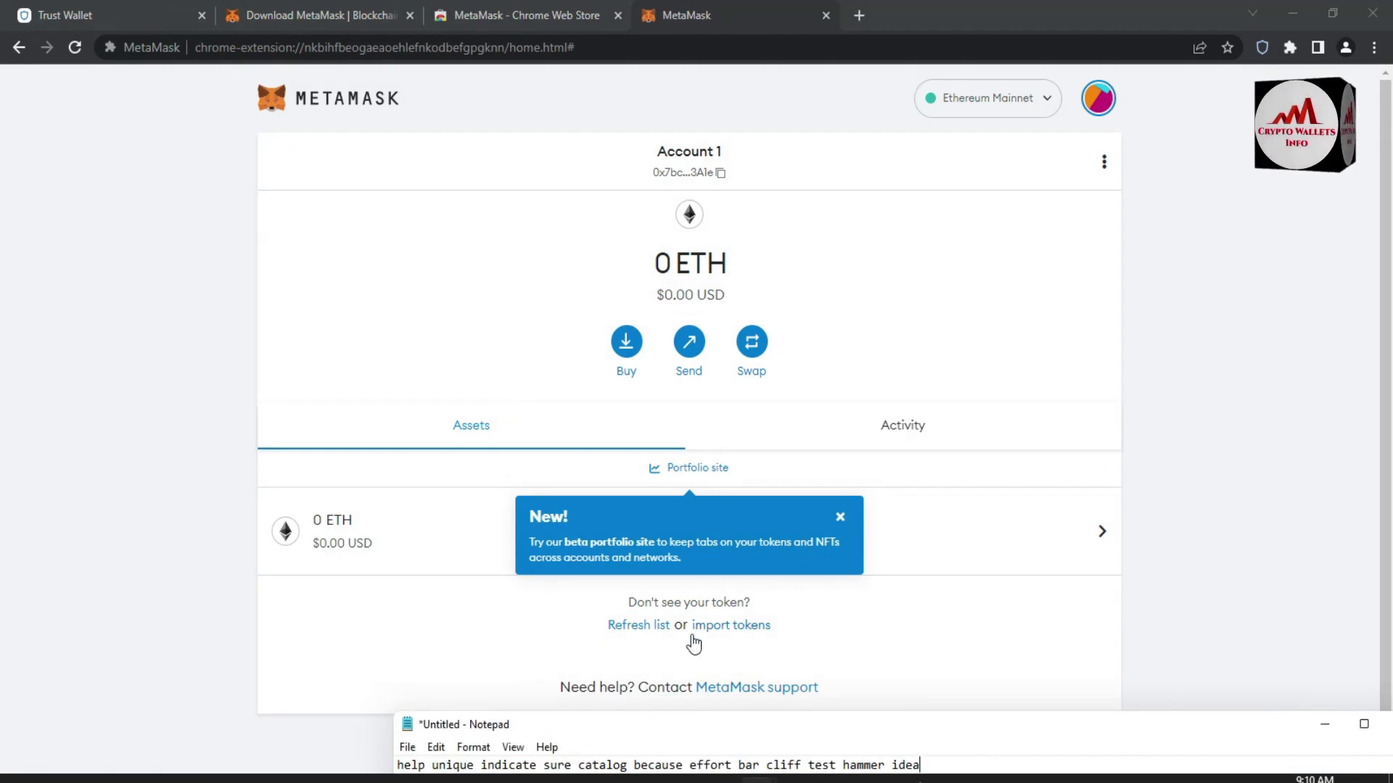
mouse_move(758, 779)
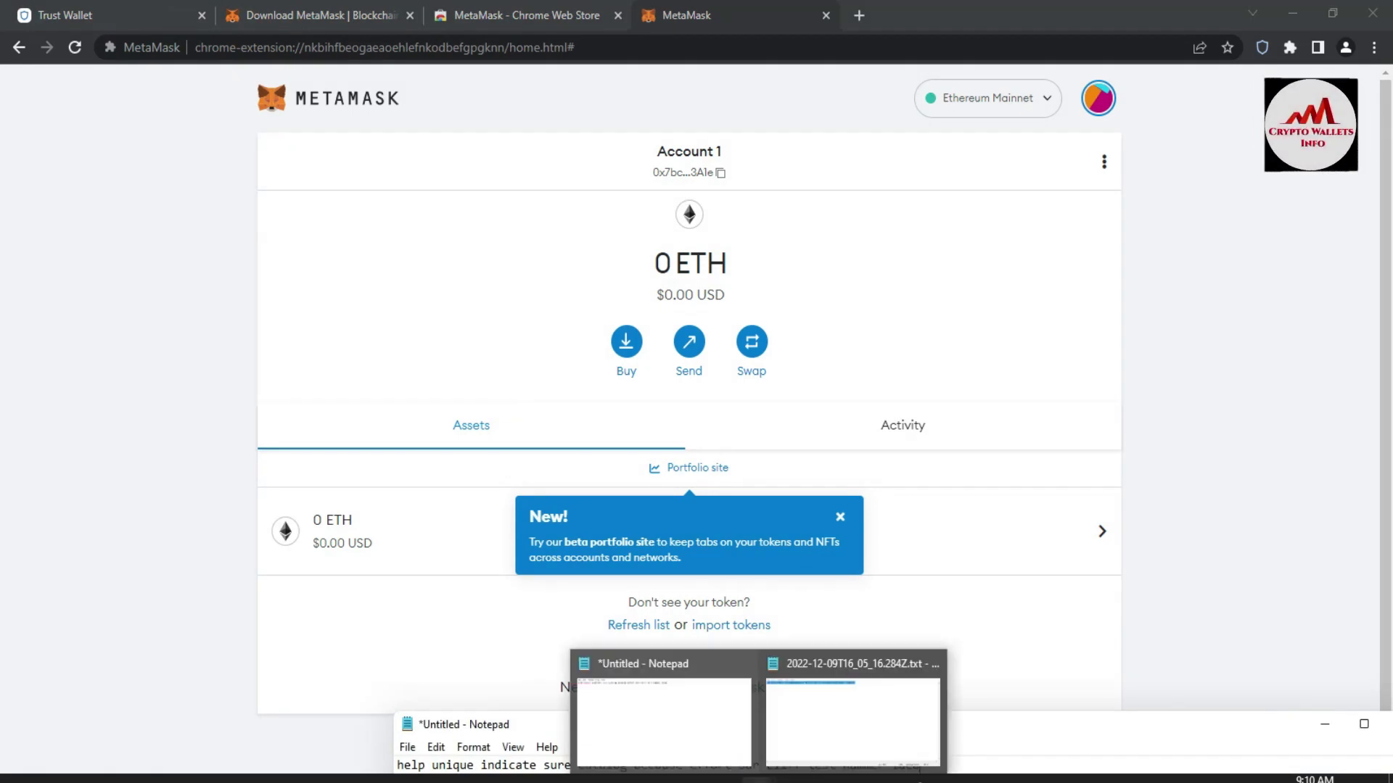
click(868, 681)
- Add the heading 'Metamask Wallet Address ETH' below the phrase and paste the MetaMask address under it
click(827, 230)
key(Return)
key(Return)
key(Return)
key(Return)
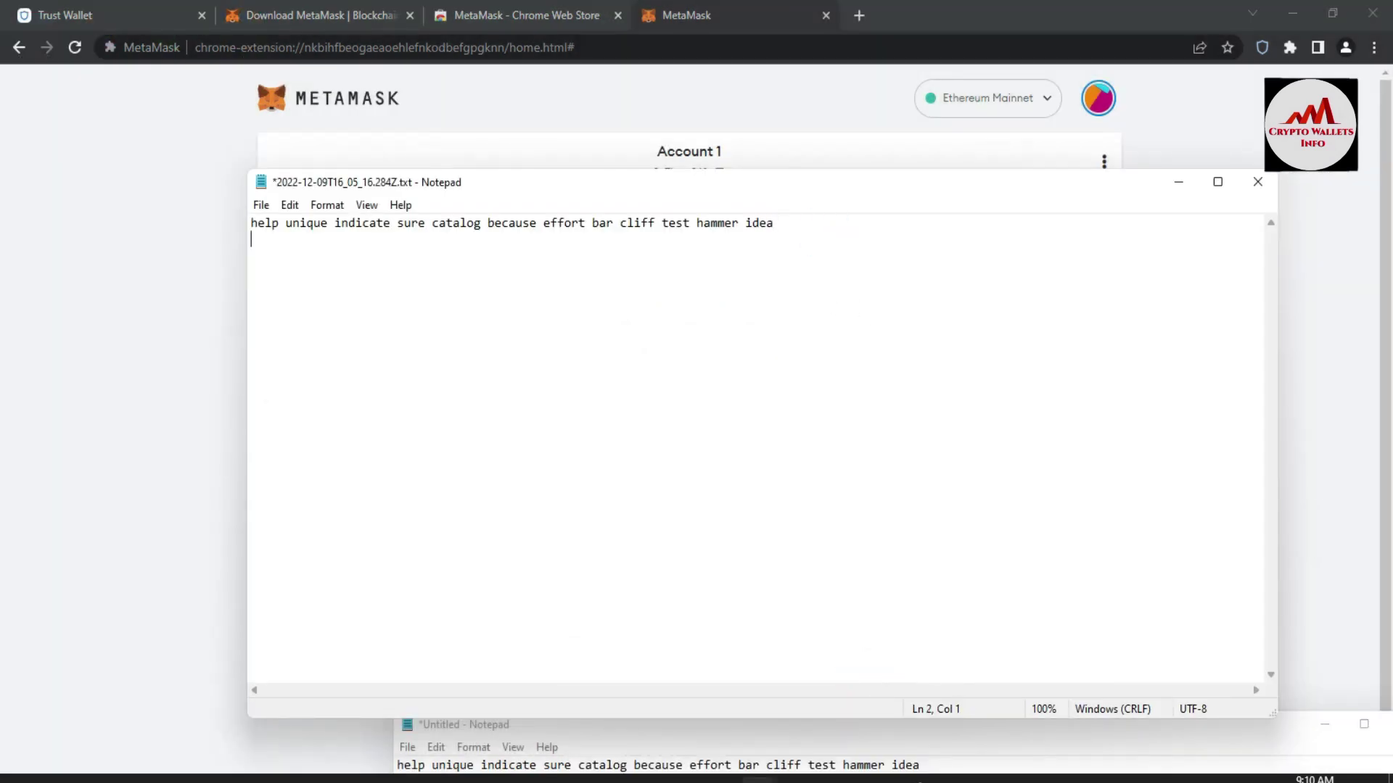
text(Meta)
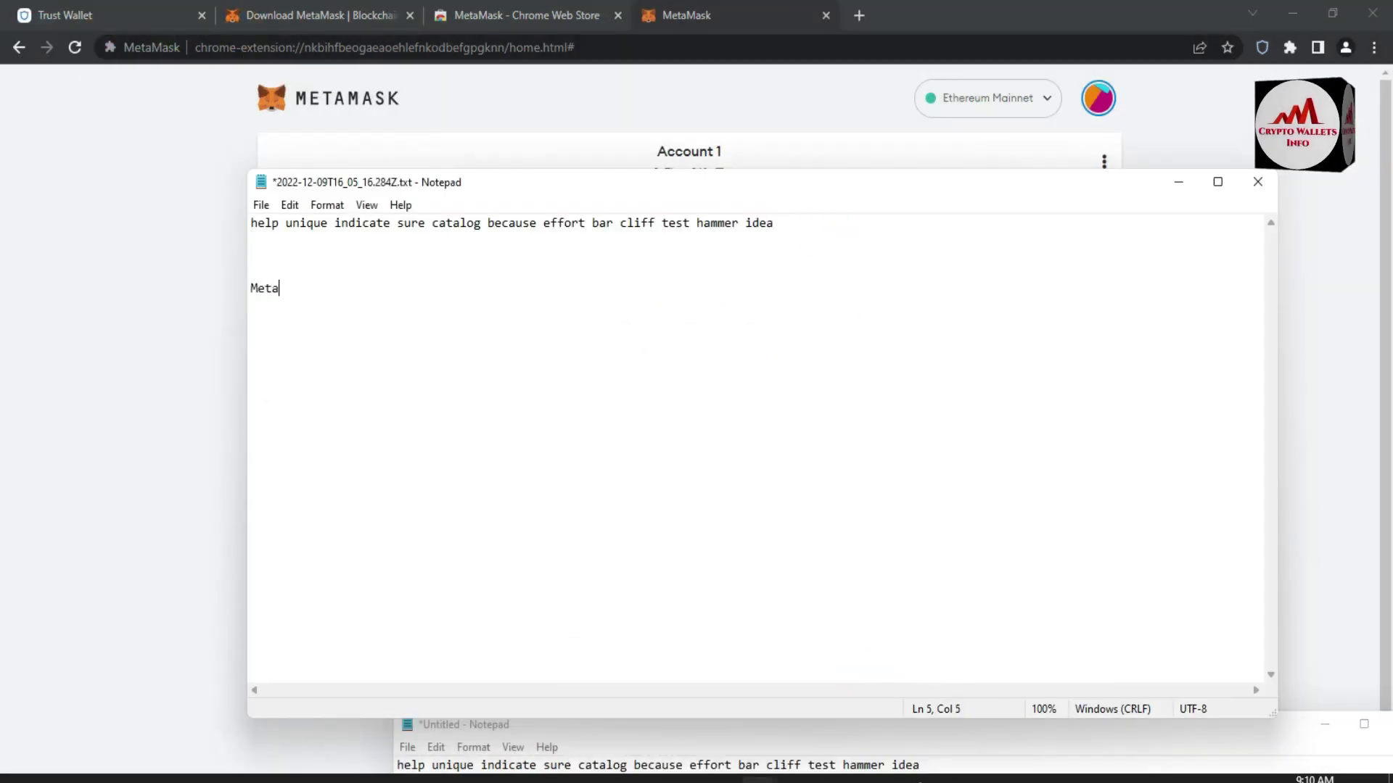
text(mask Wall)
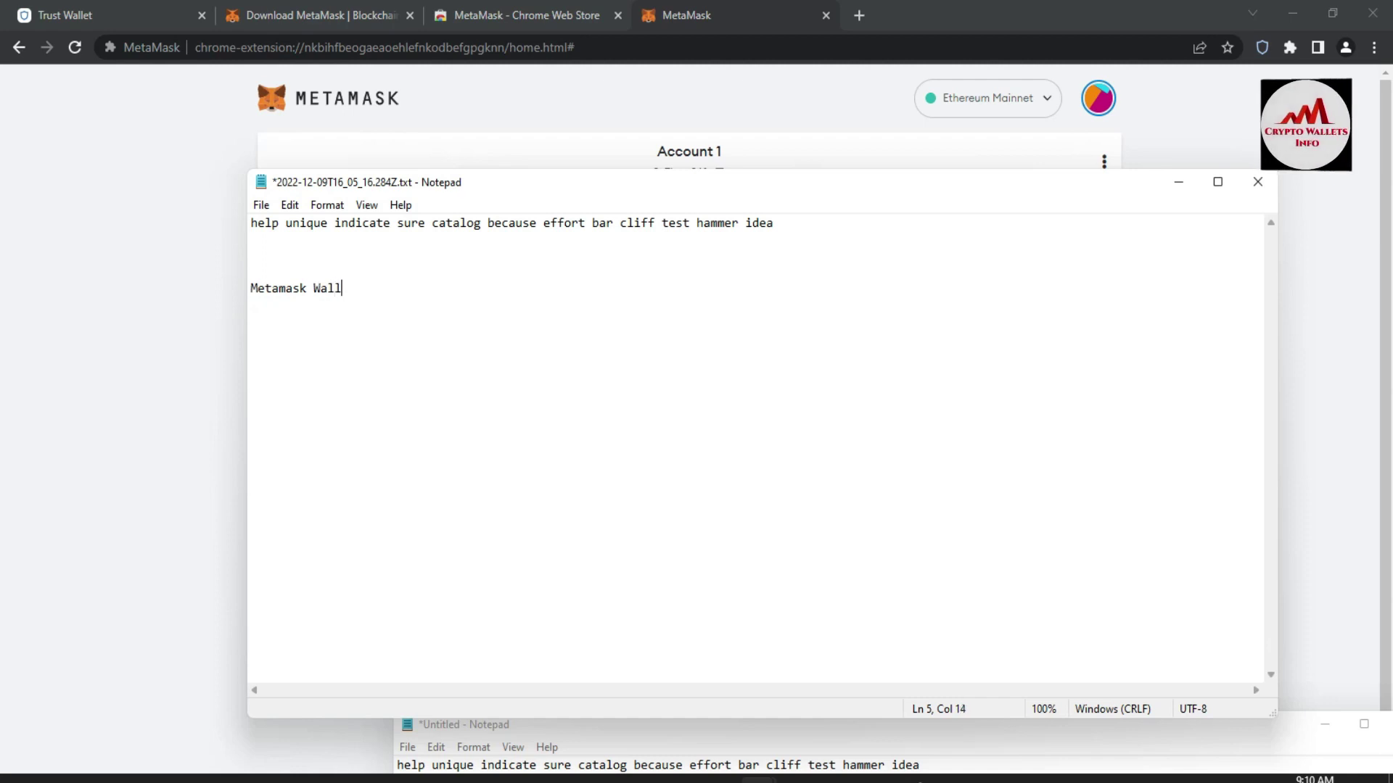
text(et Address )
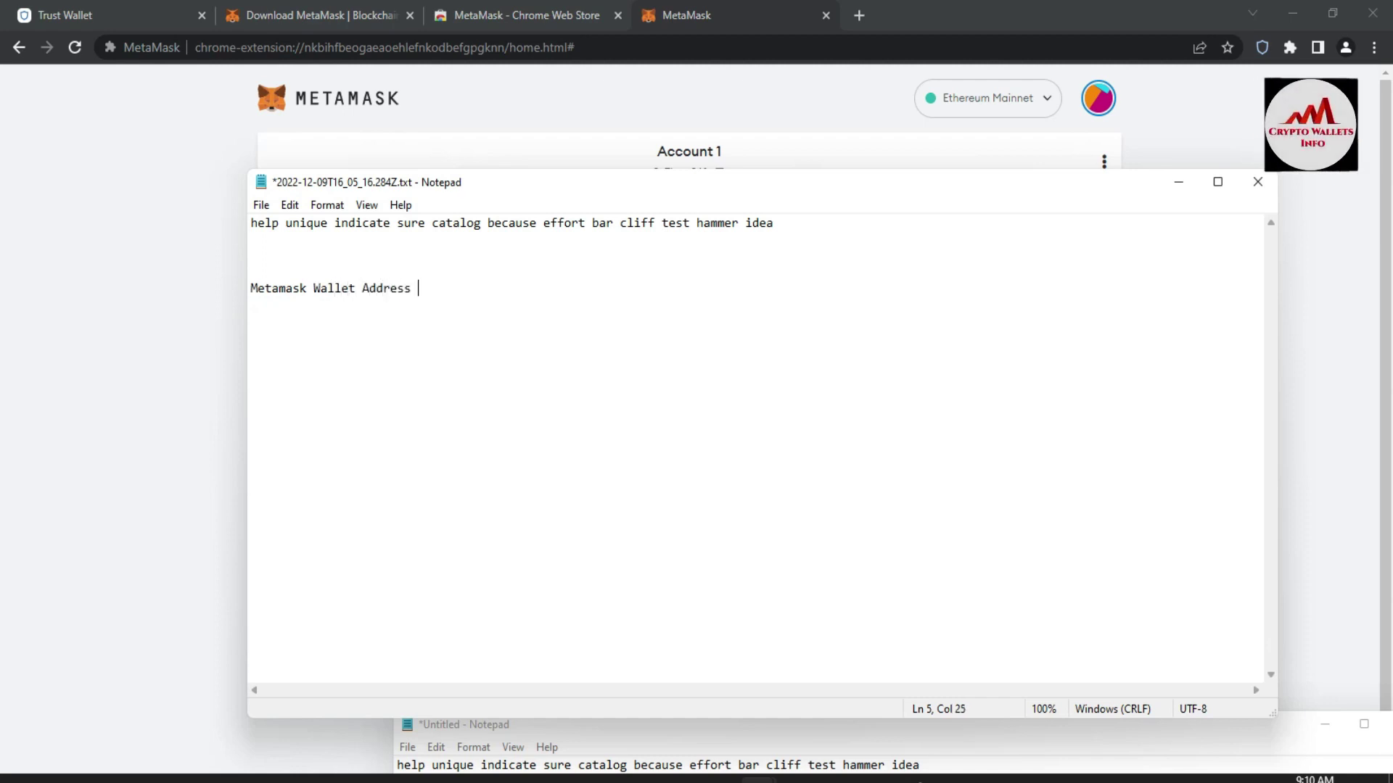
text(ETH)
key(ctrl+v)
key(Return)
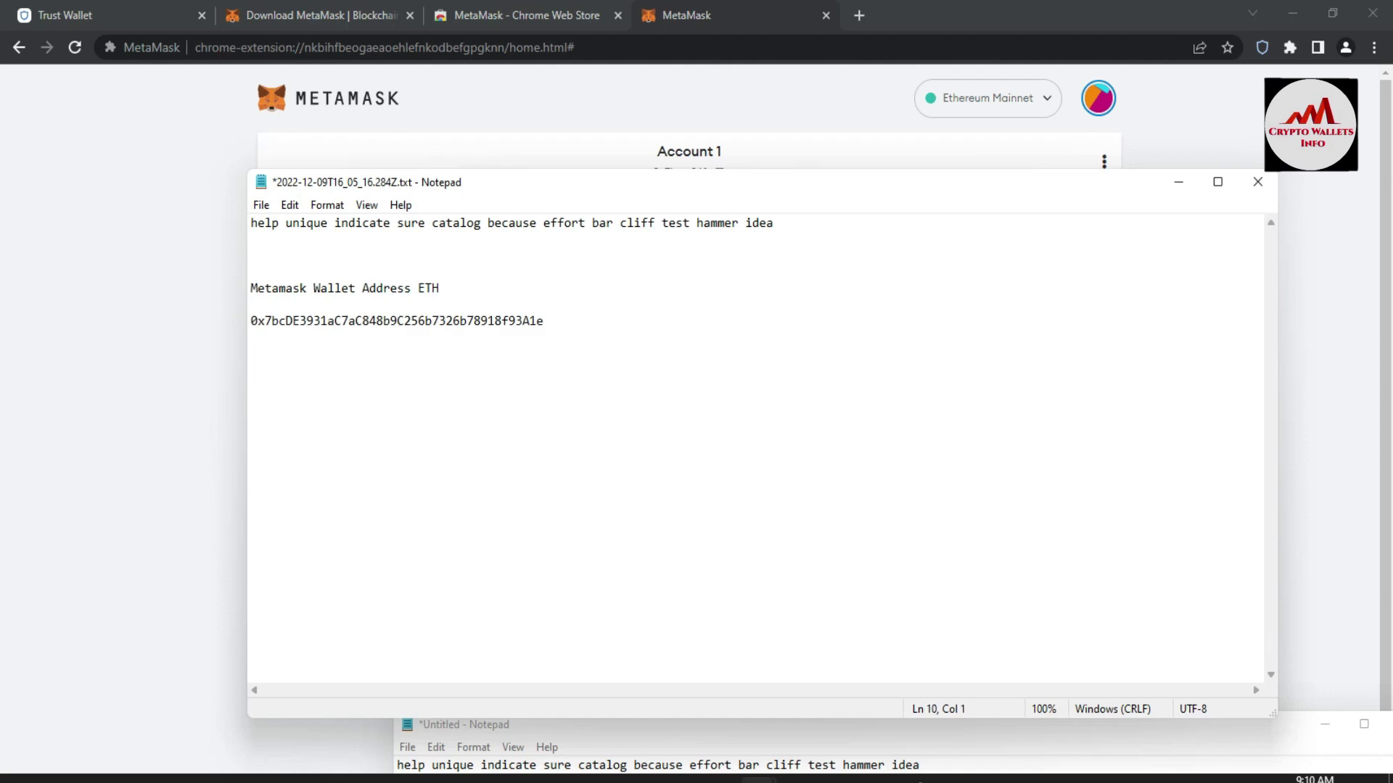
- Copy the Trust Wallet ETH receiving address and paste it on the next line in Notepad
click(1259, 47)
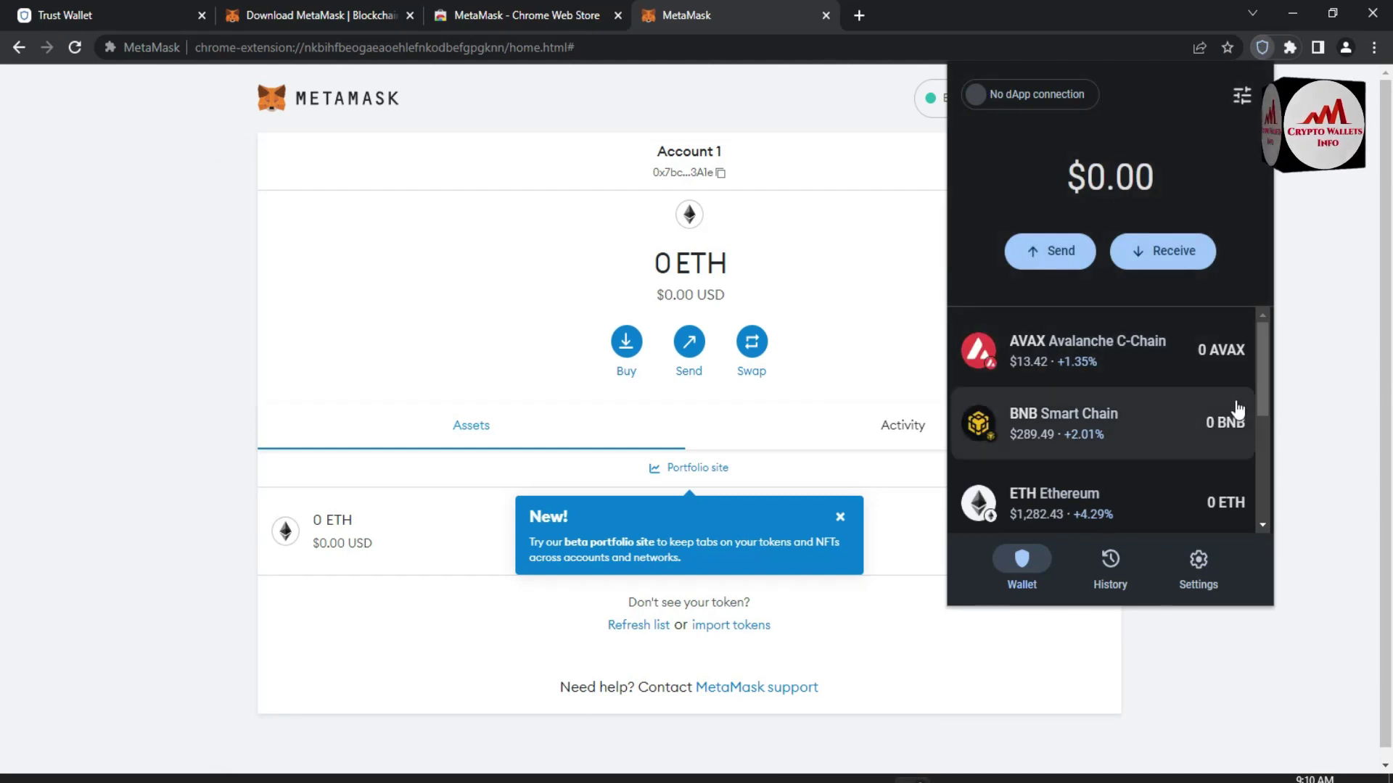
drag(1260, 373, 1261, 434)
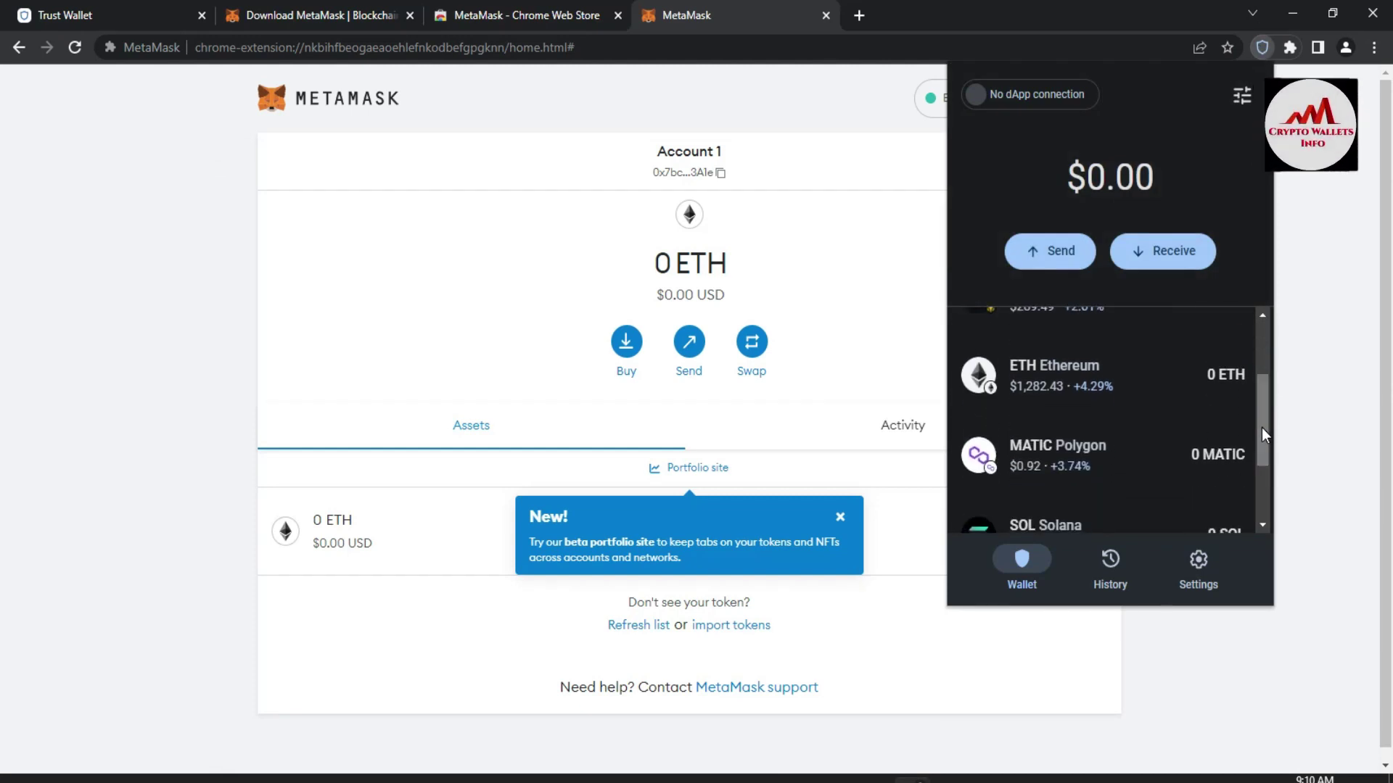
click(1081, 385)
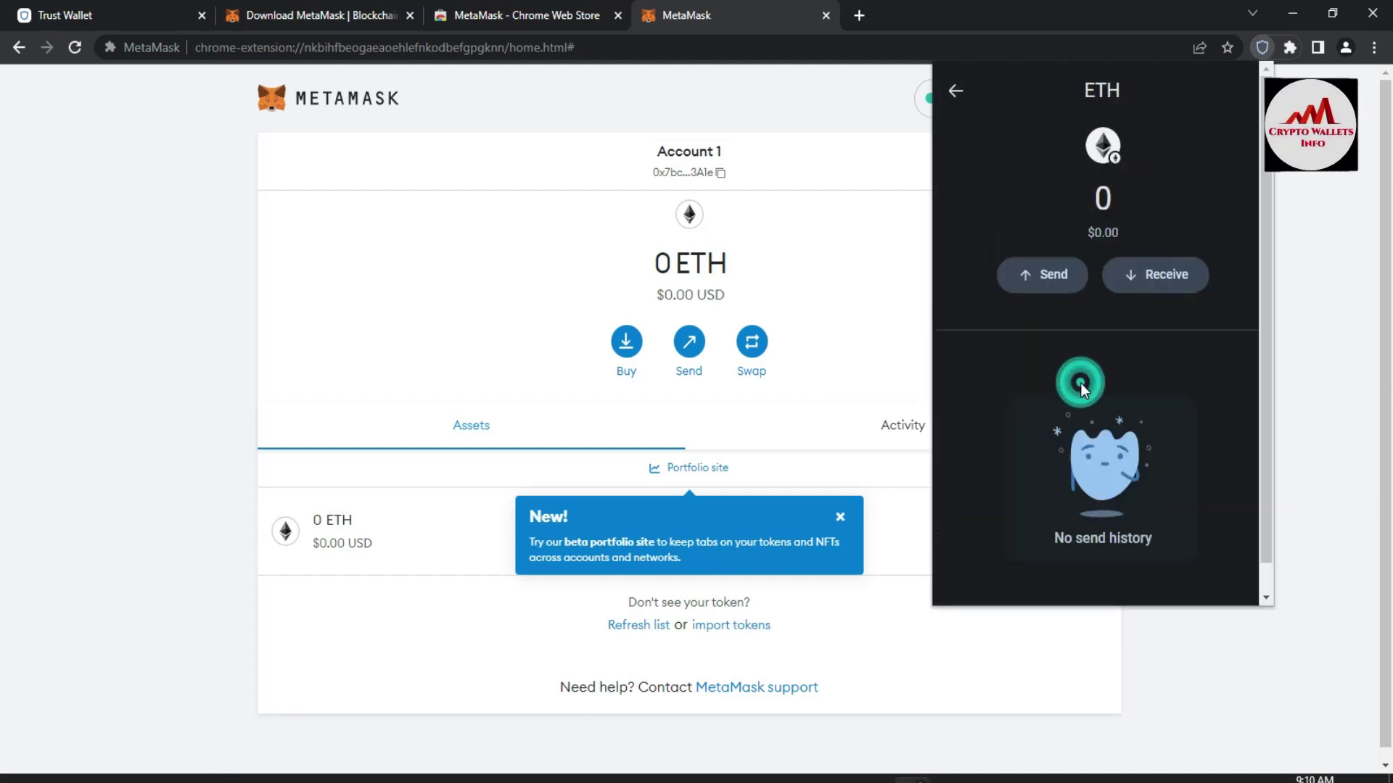
click(1165, 283)
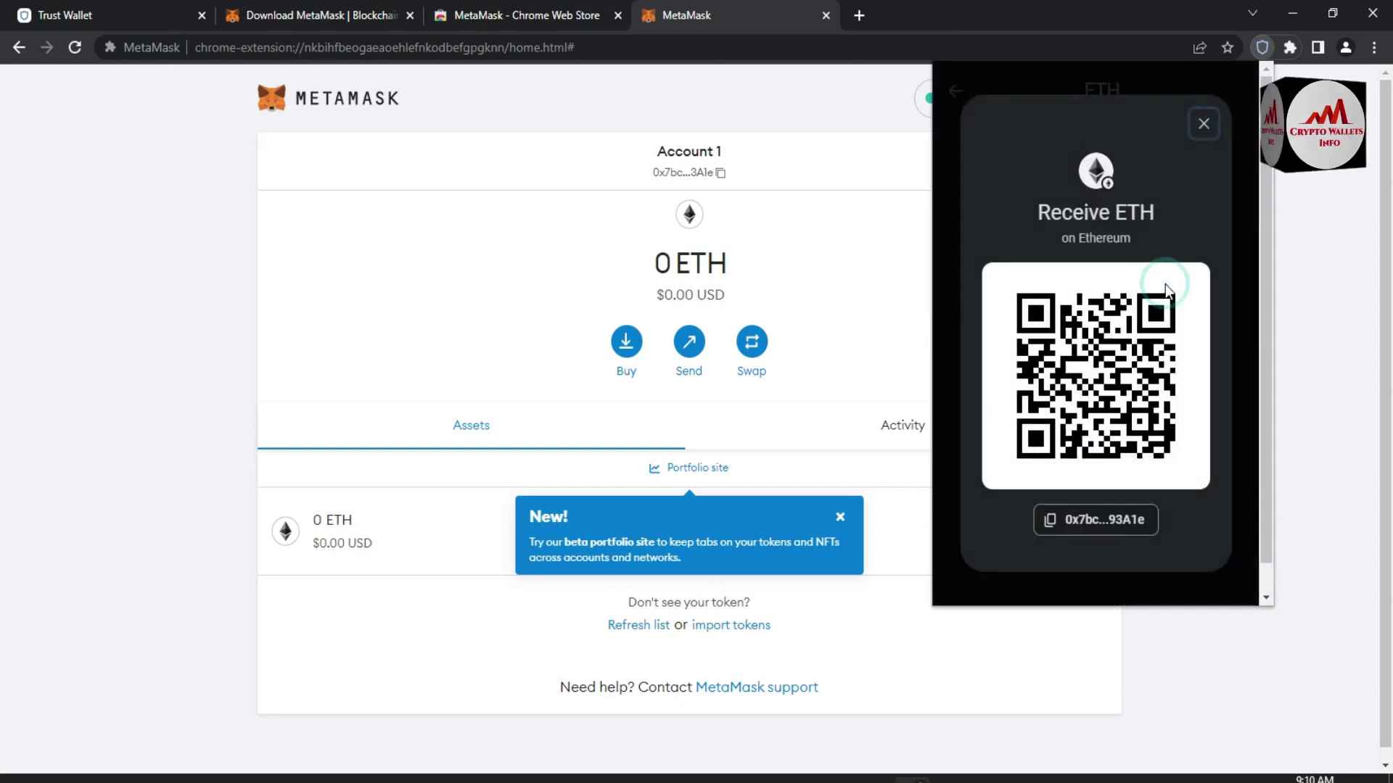
click(1060, 528)
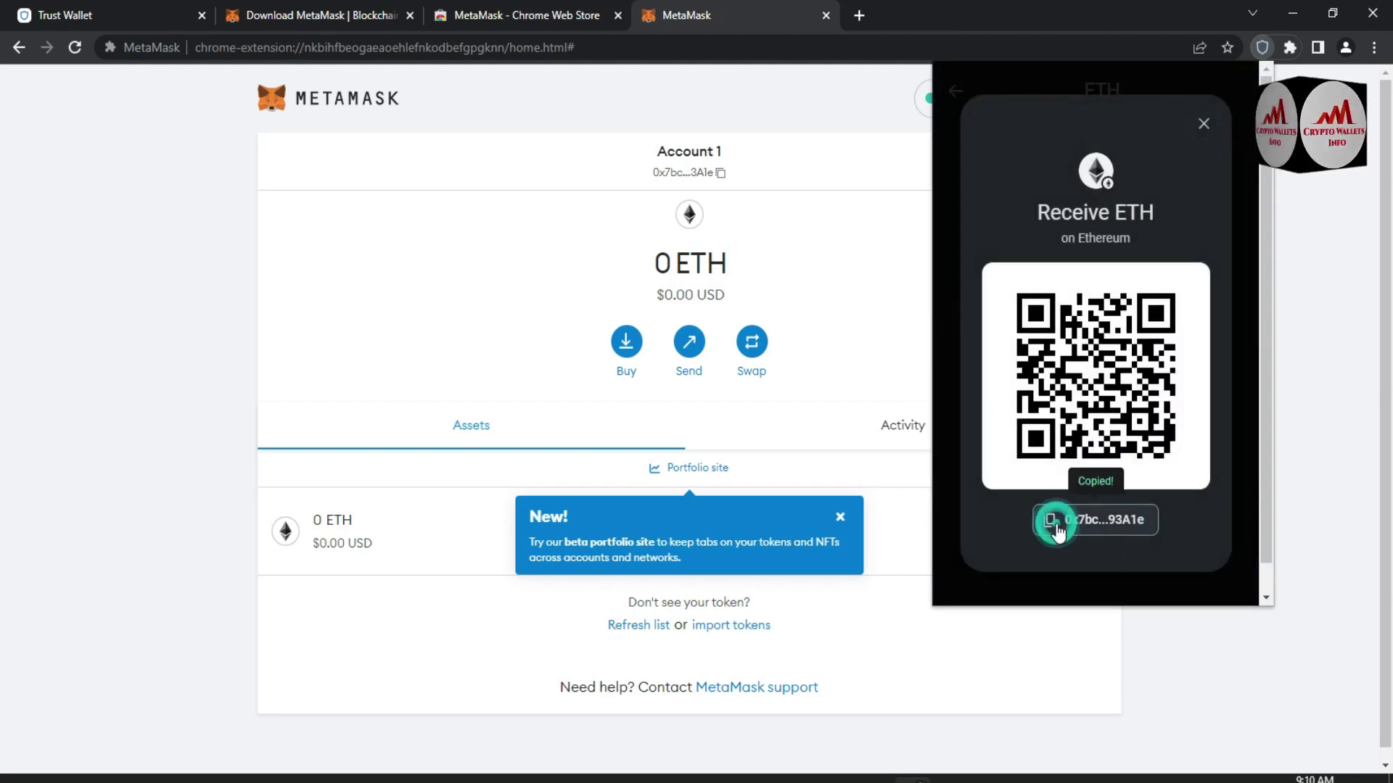
mouse_move(754, 779)
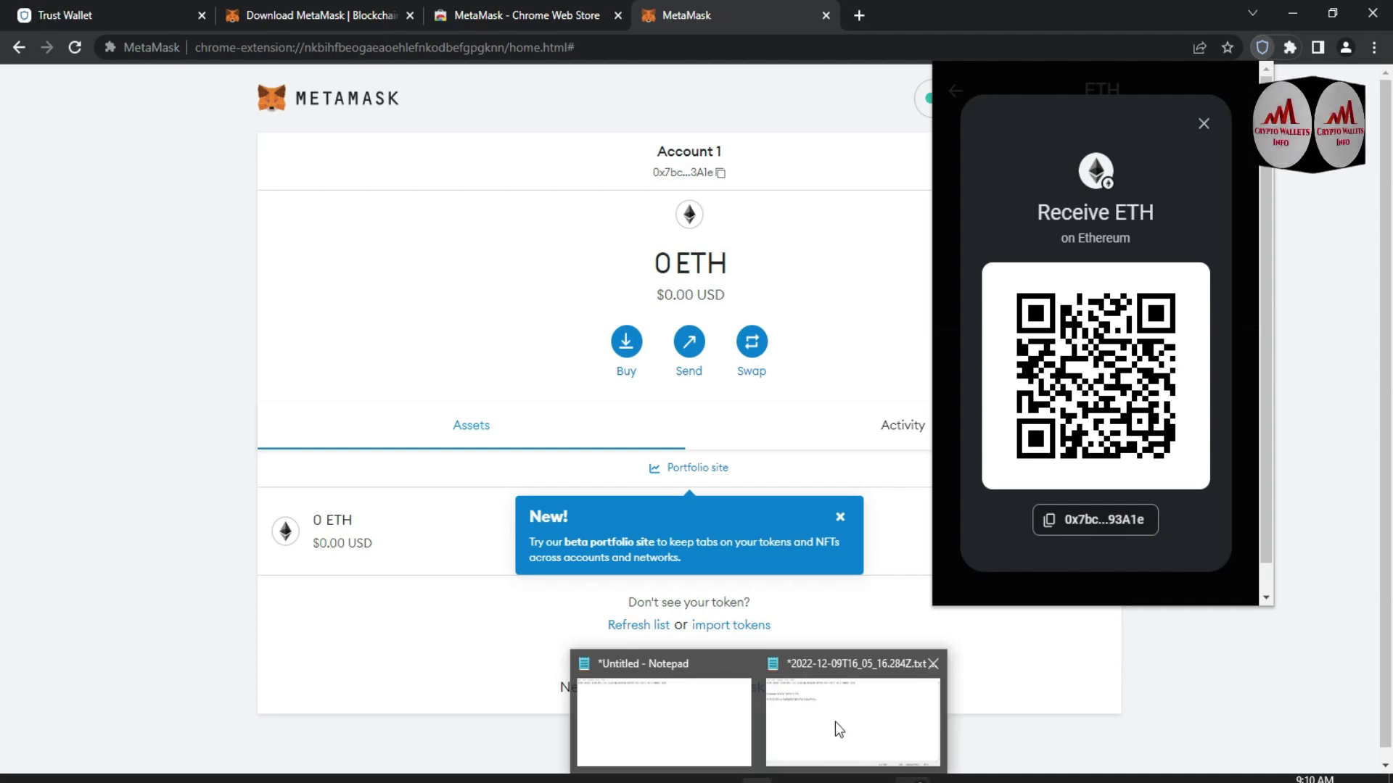
click(834, 721)
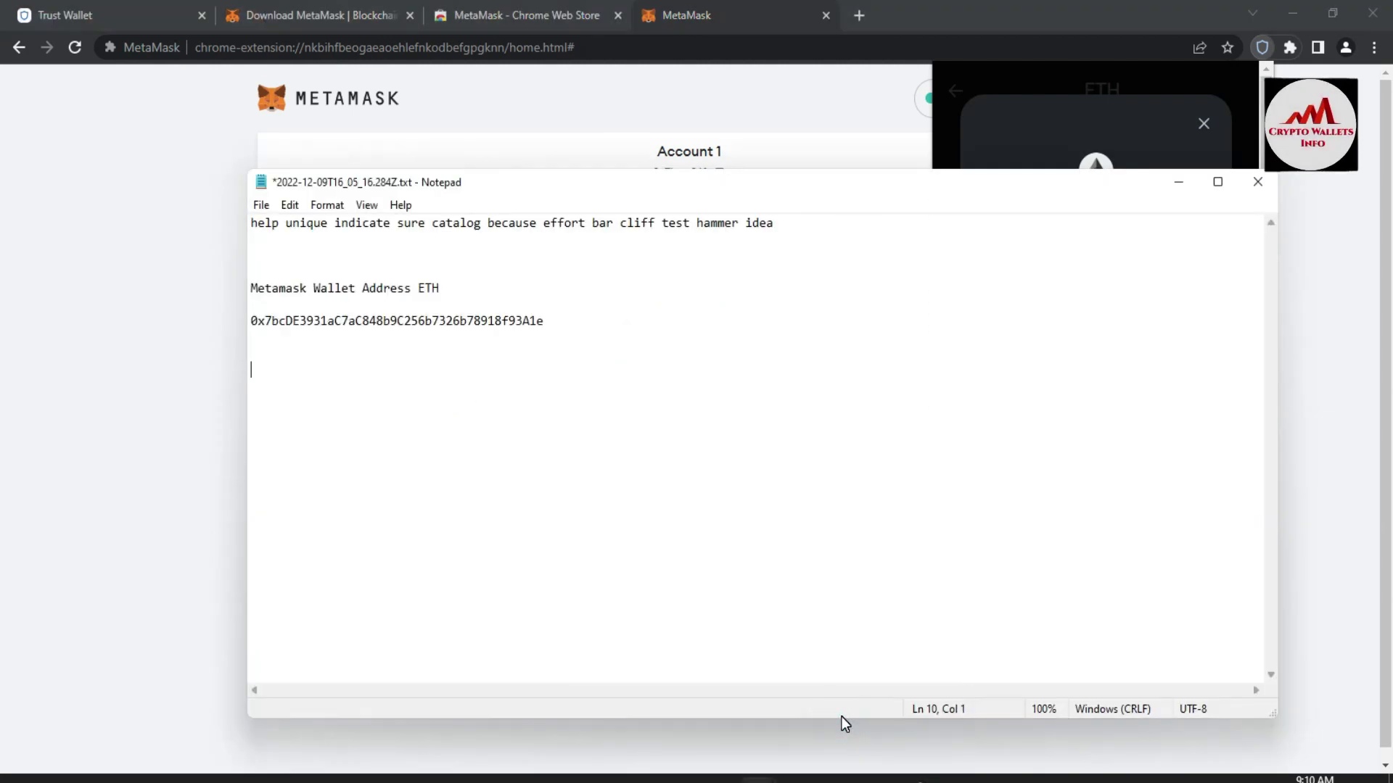
key(ctrl+v)
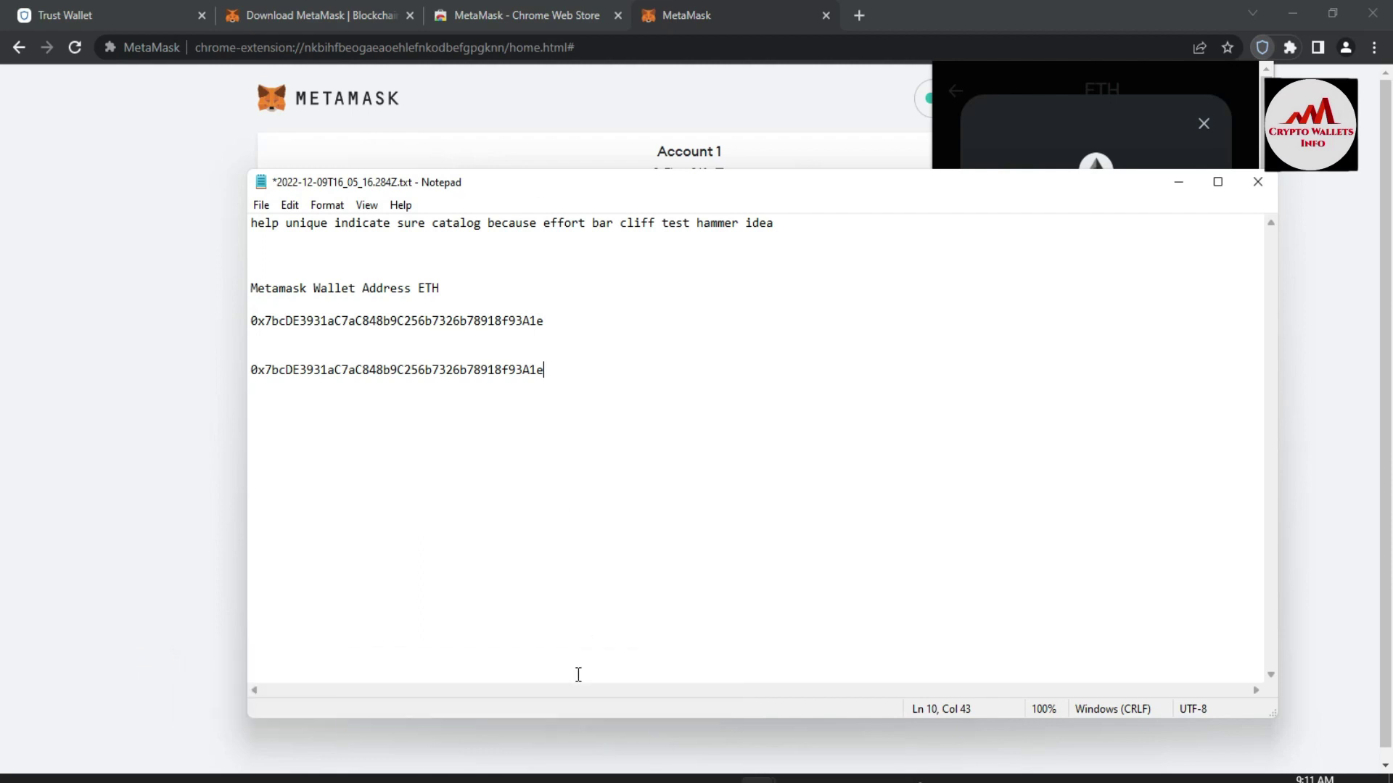
- Return to the Crypto Wallets Info Videos page in Opera and minimize the untitled Notepad
mouse_move(533, 779)
click(529, 707)
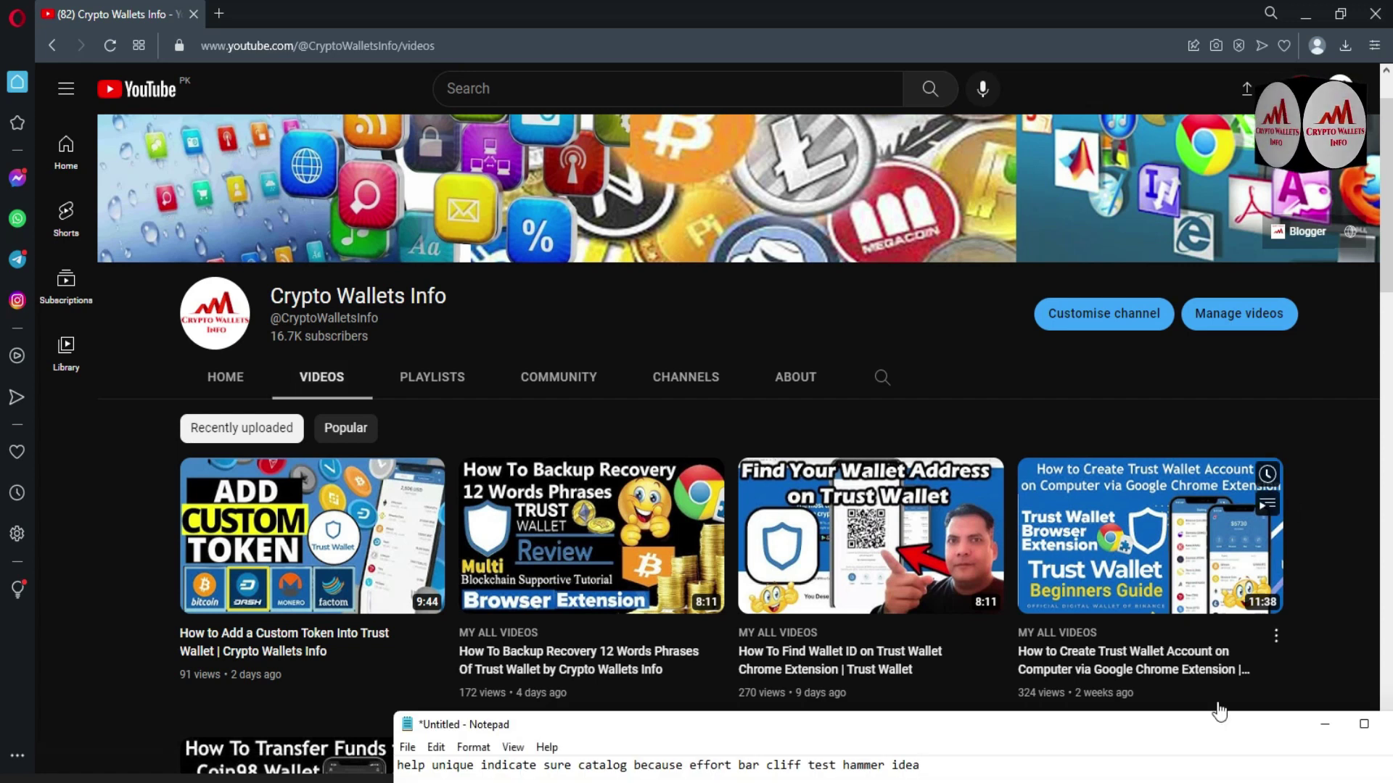
click(1324, 725)
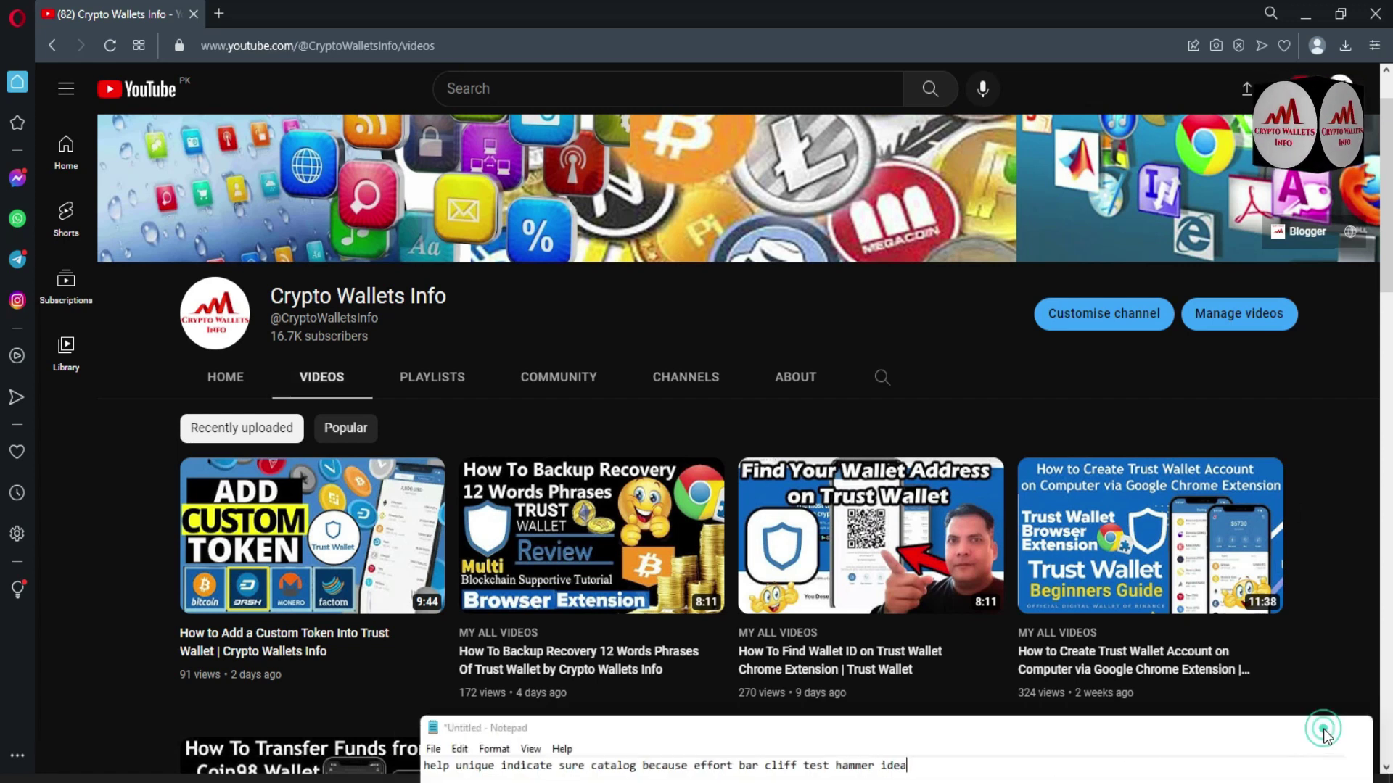